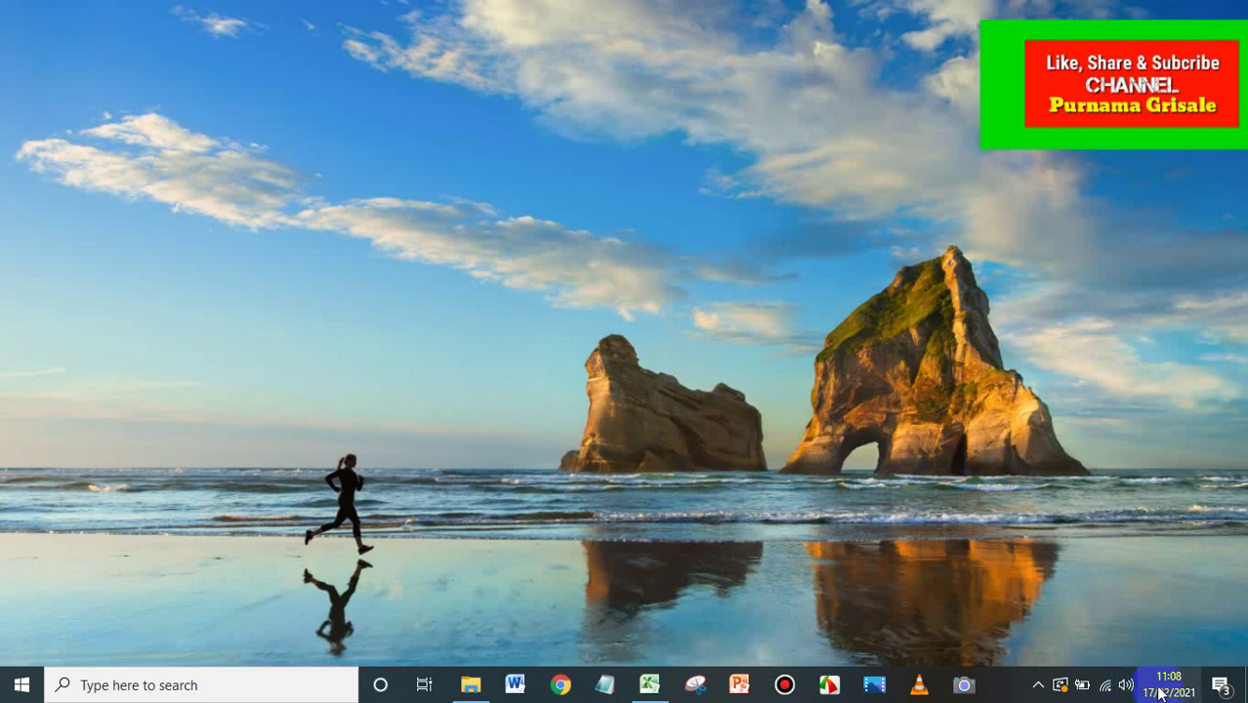
mouse_move(1150, 694)
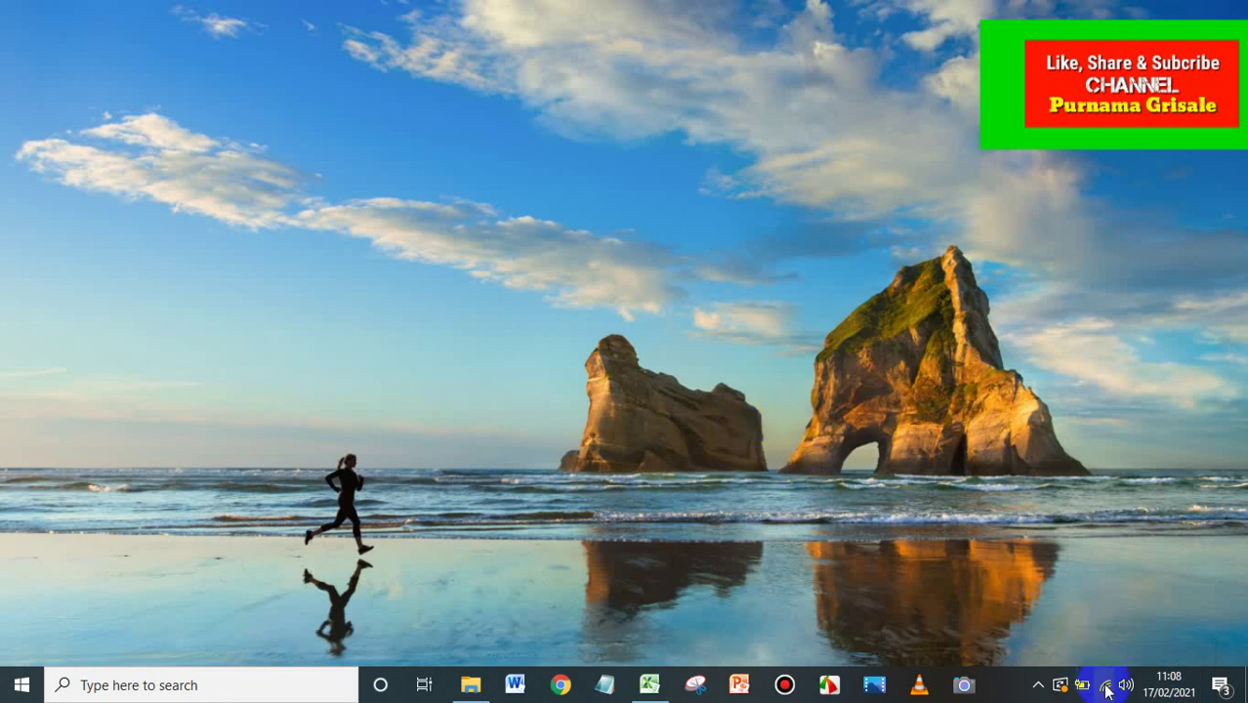
mouse_move(1103, 691)
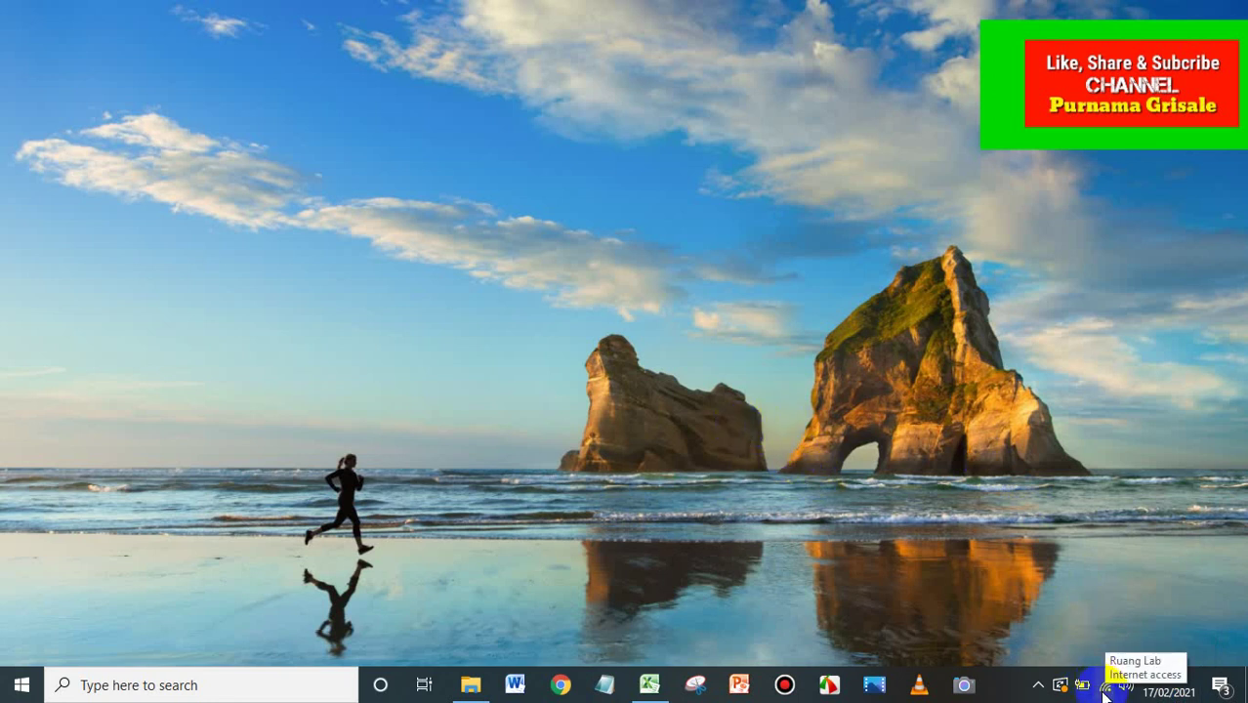
left_click(846, 470)
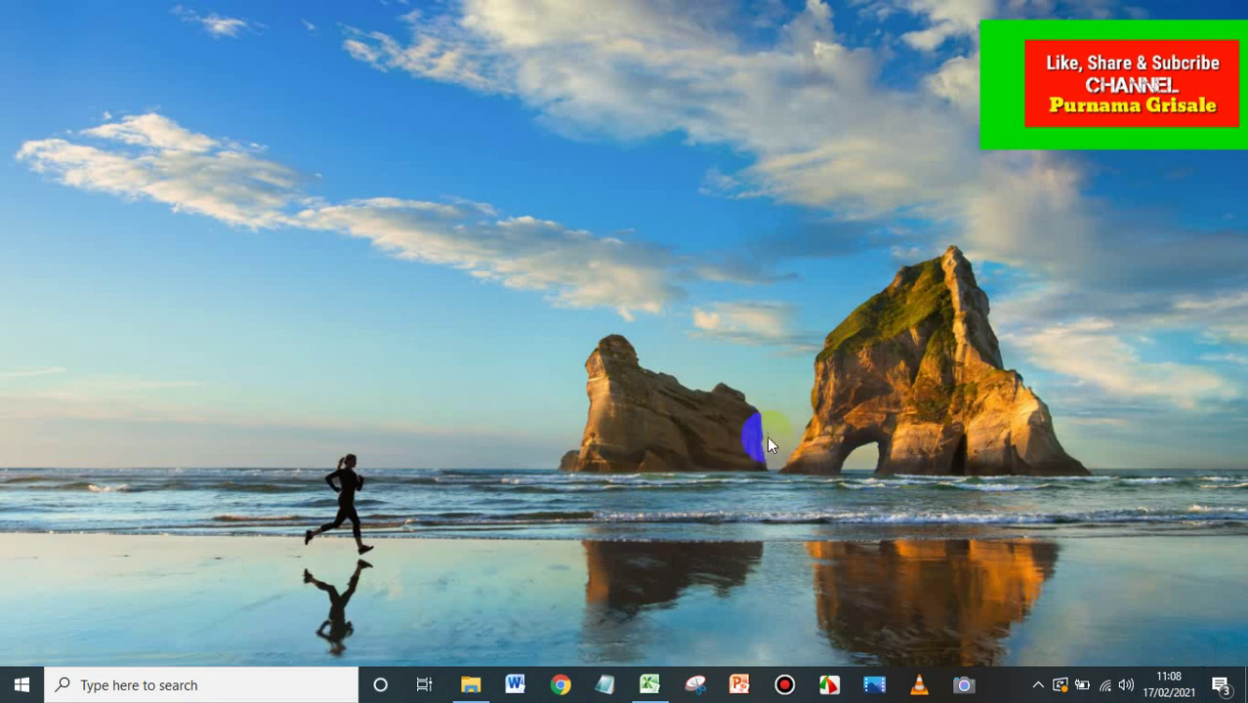
Open Chrome and go to the E-KINERJA site at ekinerja.nganjukkab.go.id
left_click(563, 684)
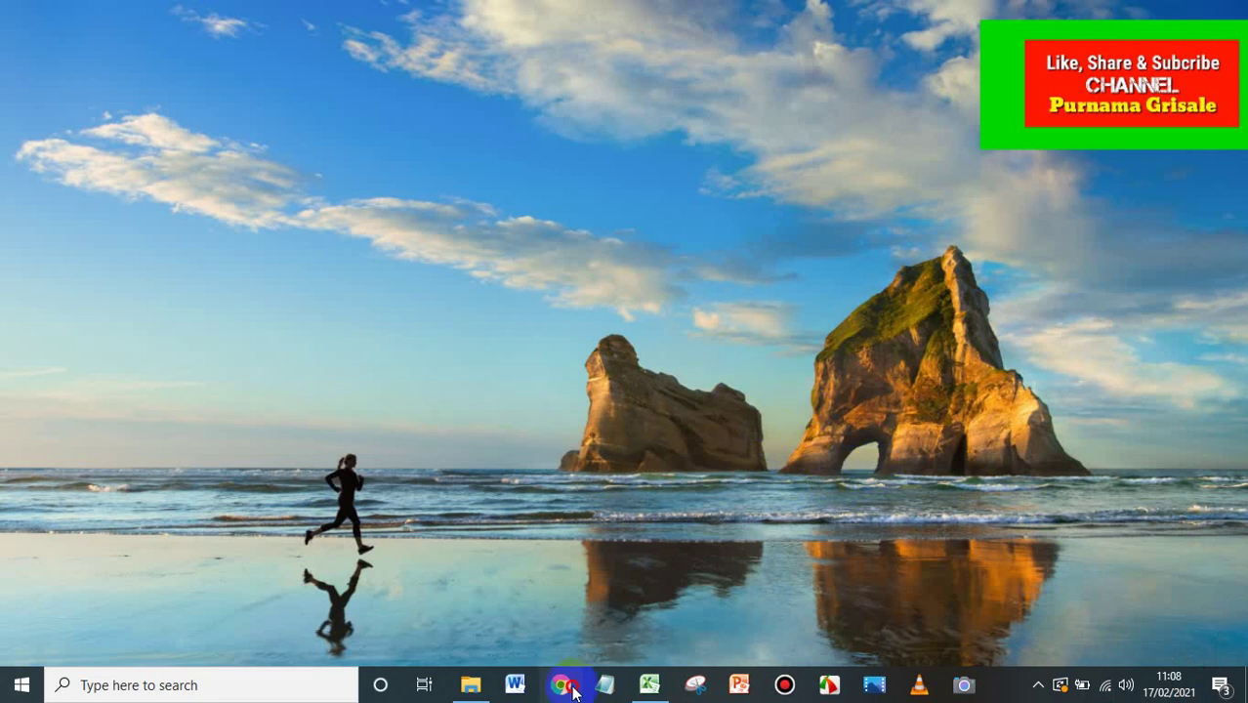
left_click(657, 478)
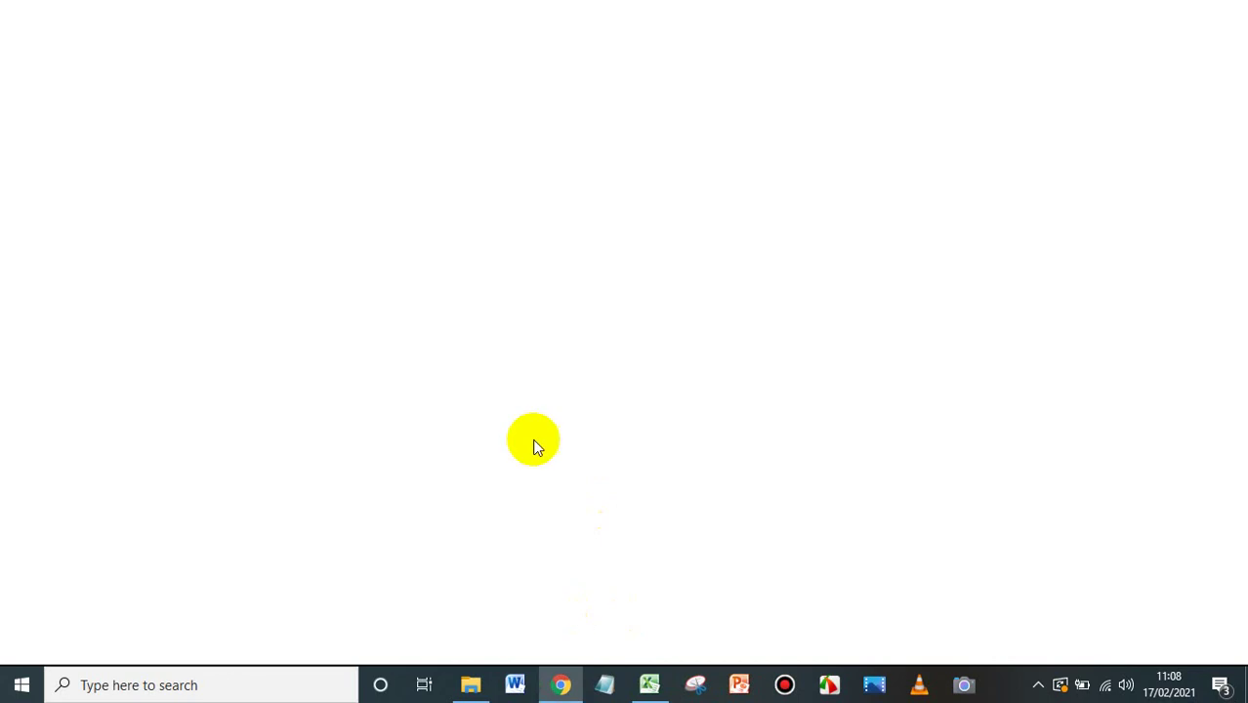
left_click(297, 138)
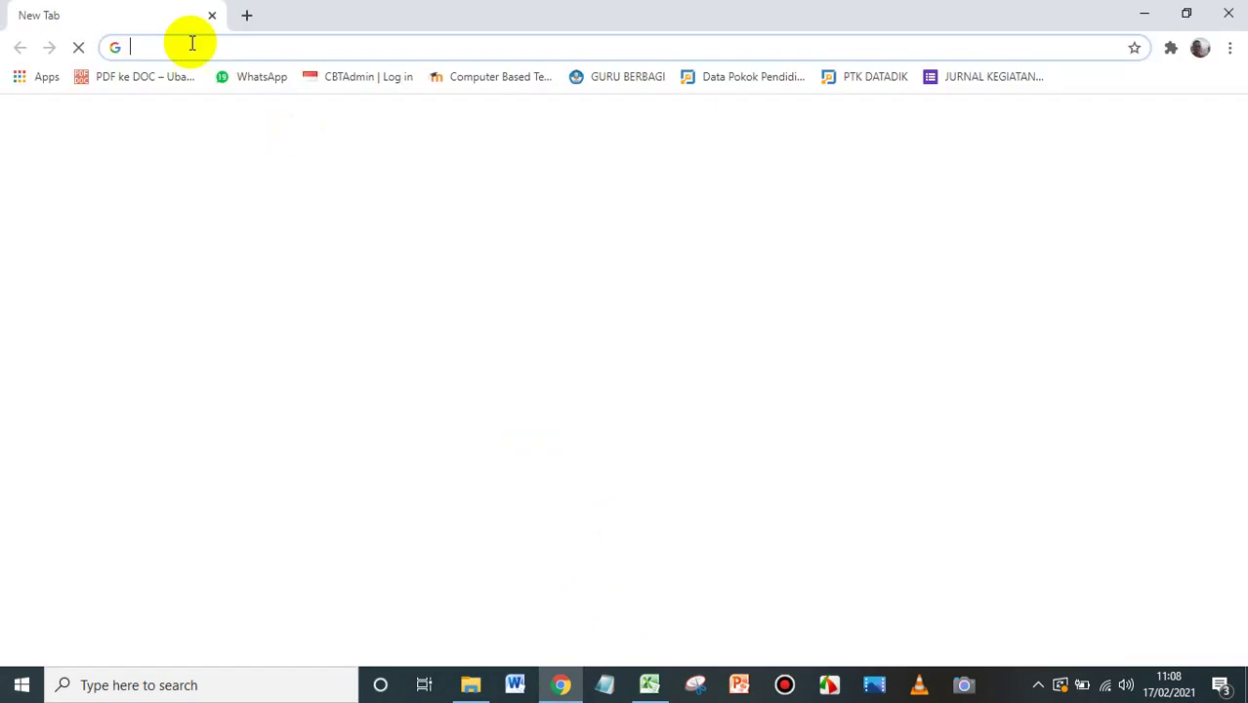
type("eki")
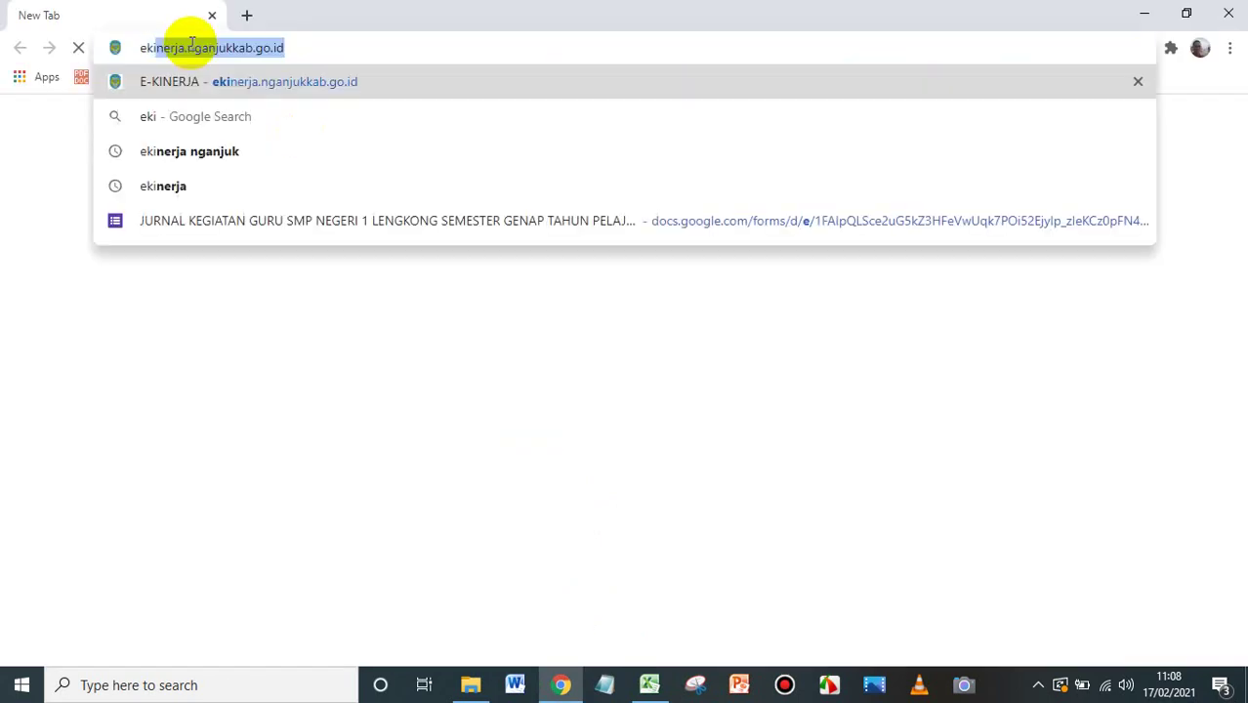
key("Return")
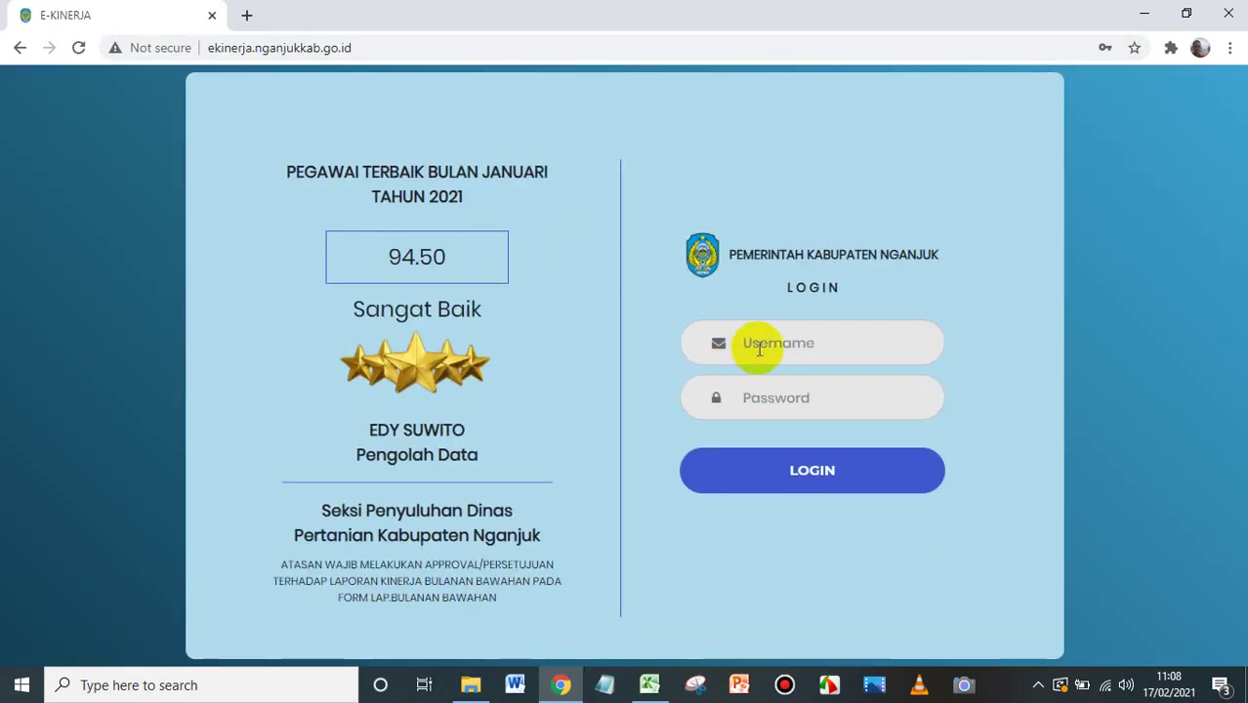
Log in to E-KINERJA by filling in the saved employee username and account password
left_click(768, 342)
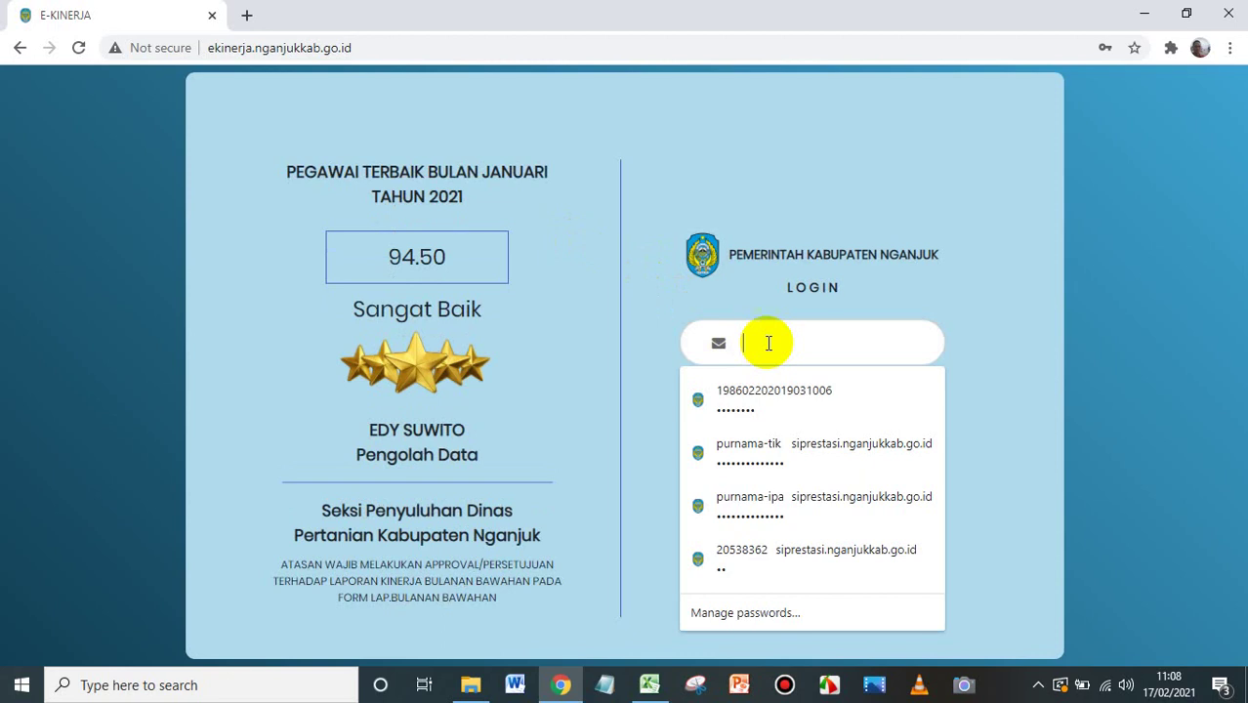
left_click(772, 399)
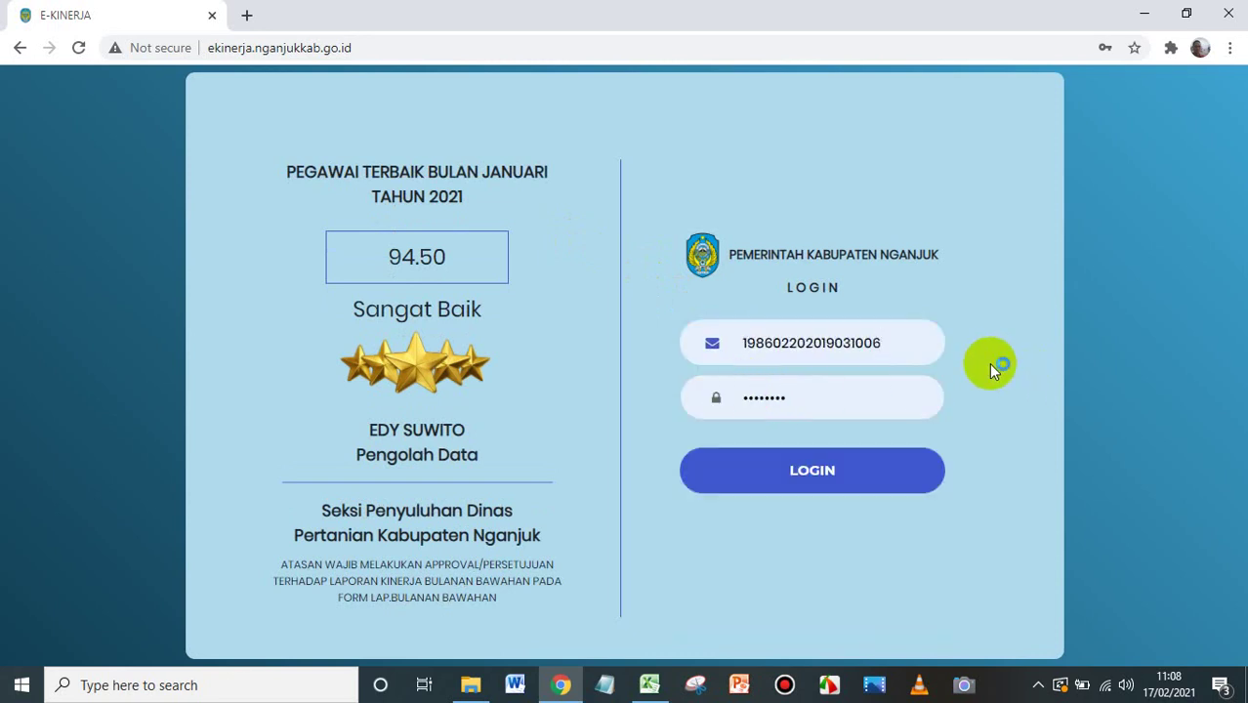
left_click(832, 473)
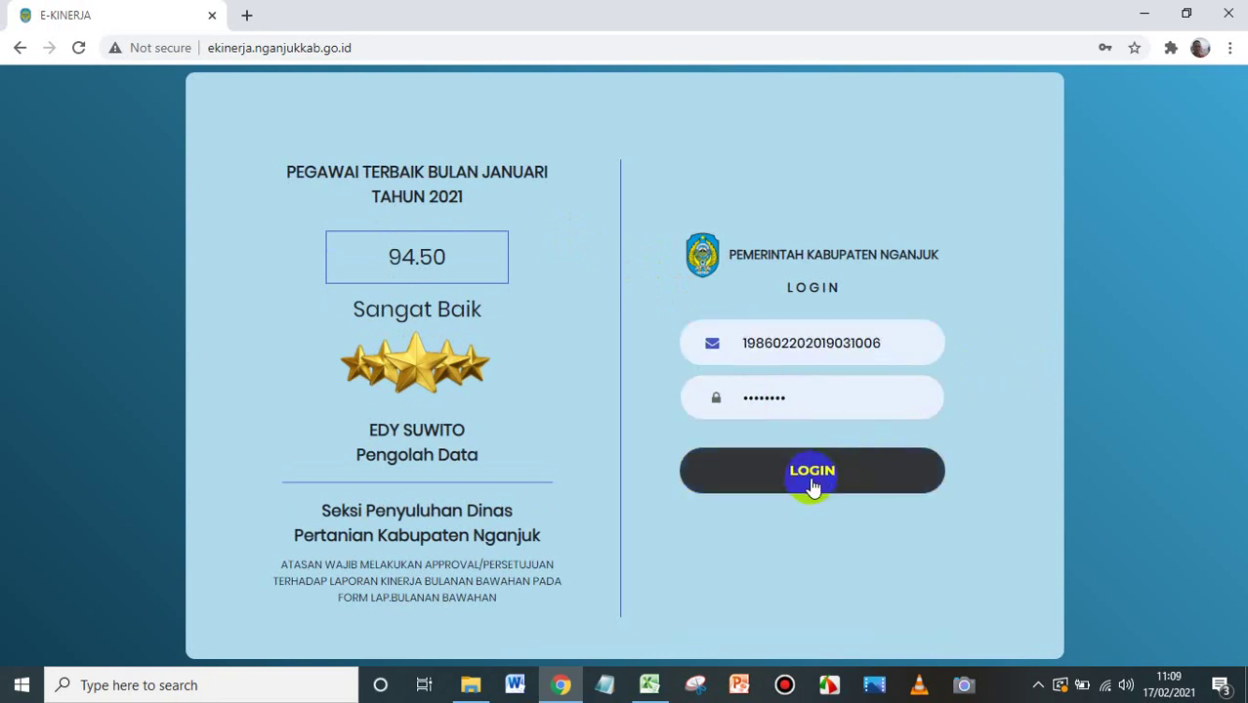
left_click(821, 485)
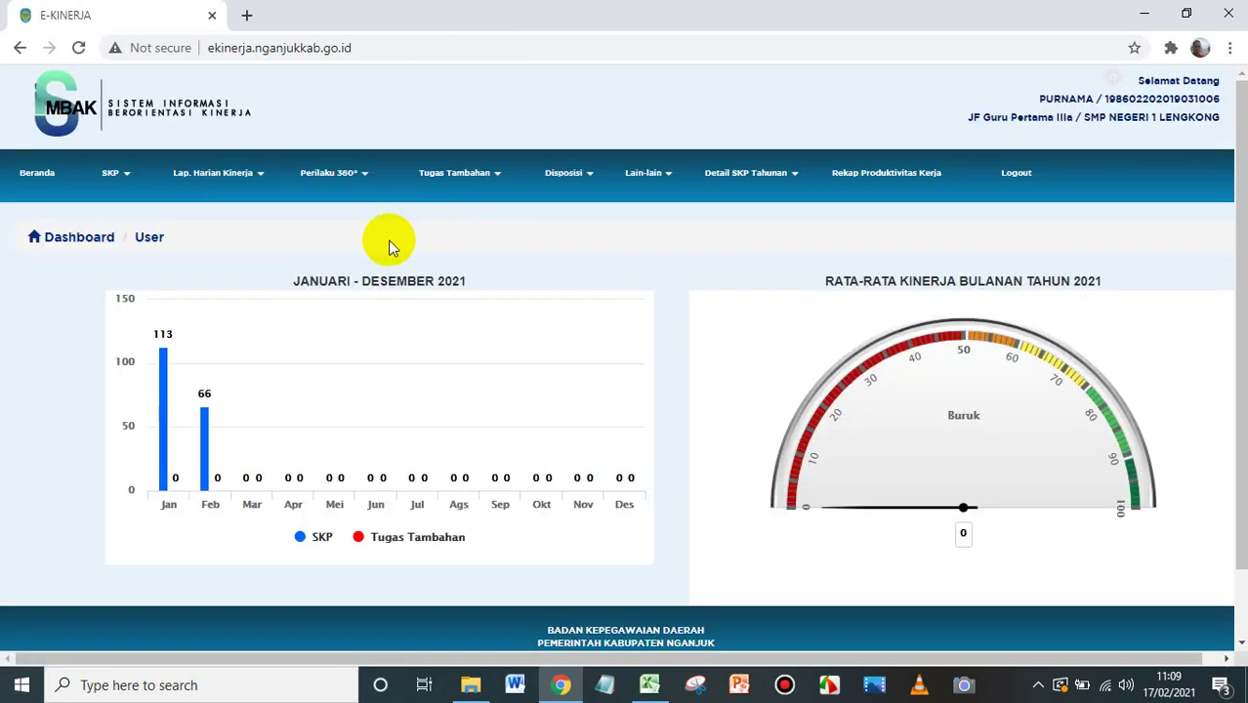
Open the Lap. Harian Kinerja SKP report and review its daily activity entries for February 2021
left_click(209, 185)
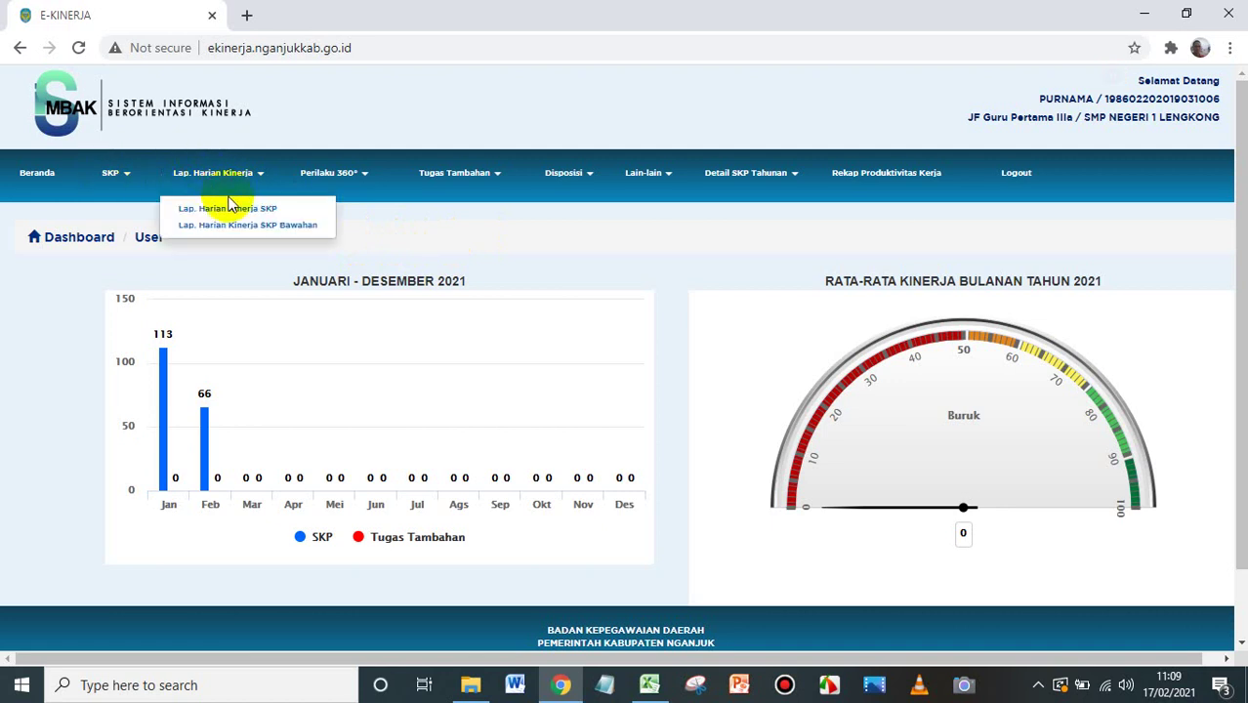
left_click(206, 211)
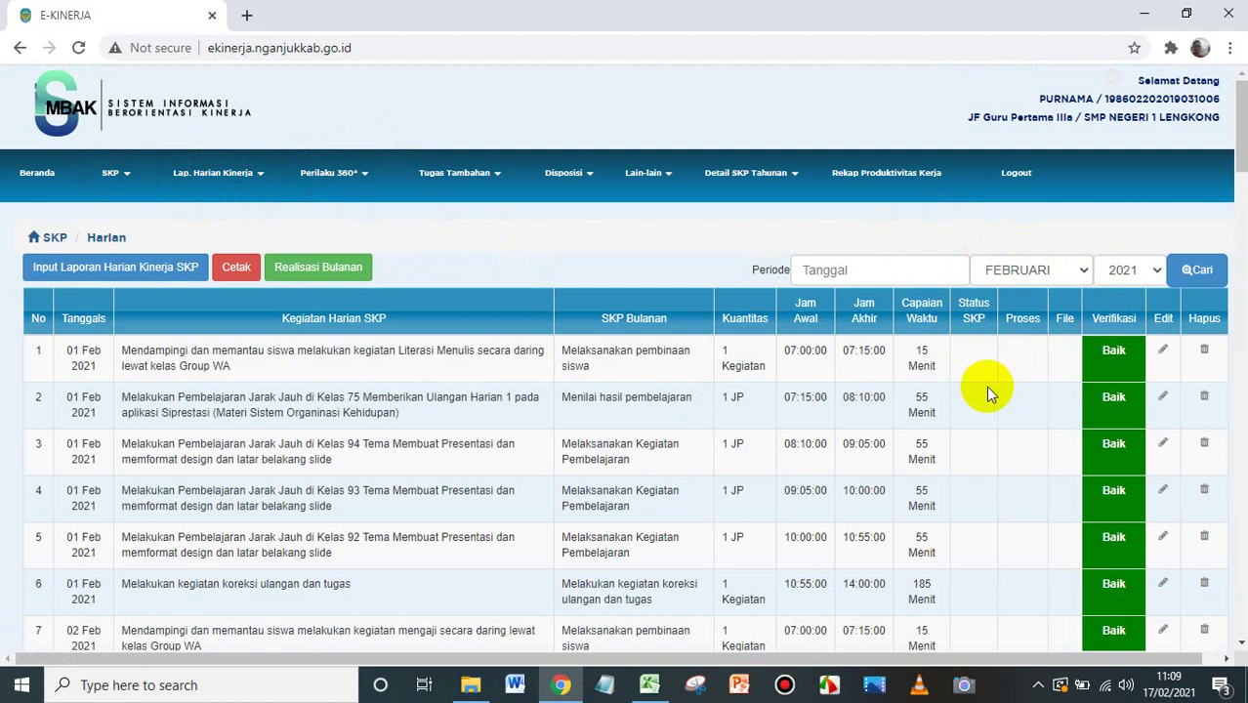
scroll(986, 388, "down", 20)
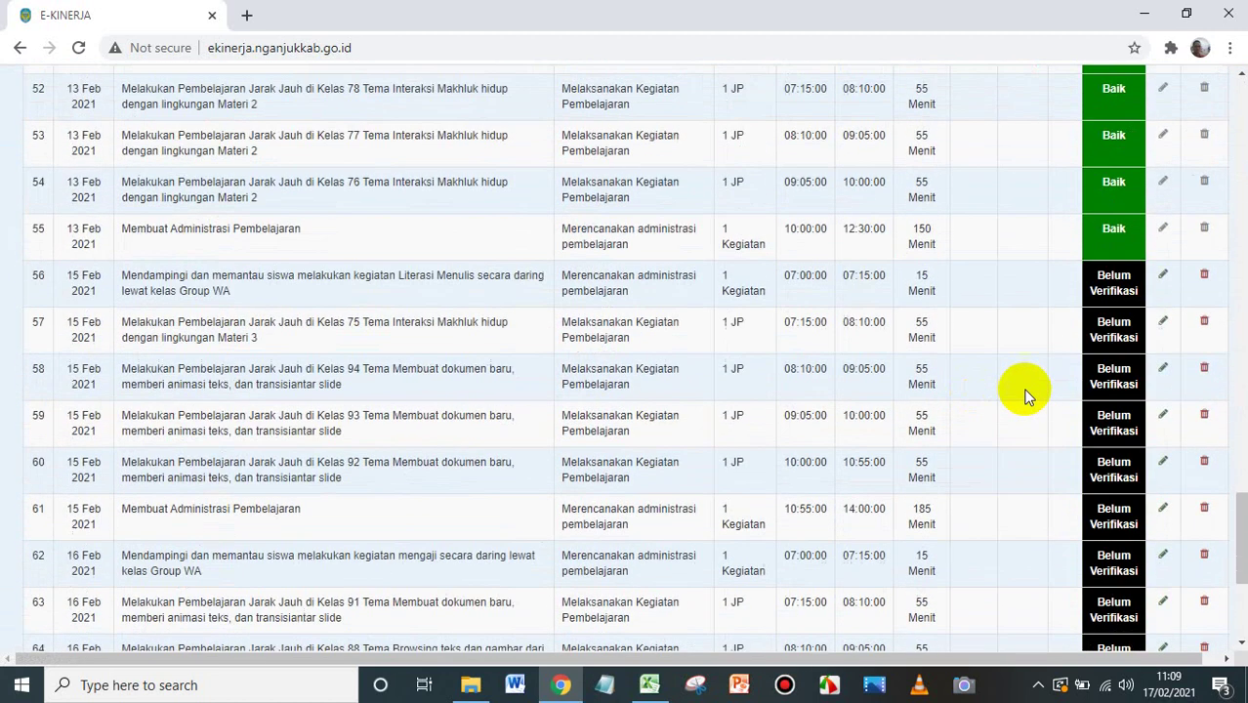
scroll(1023, 393, "down", 4)
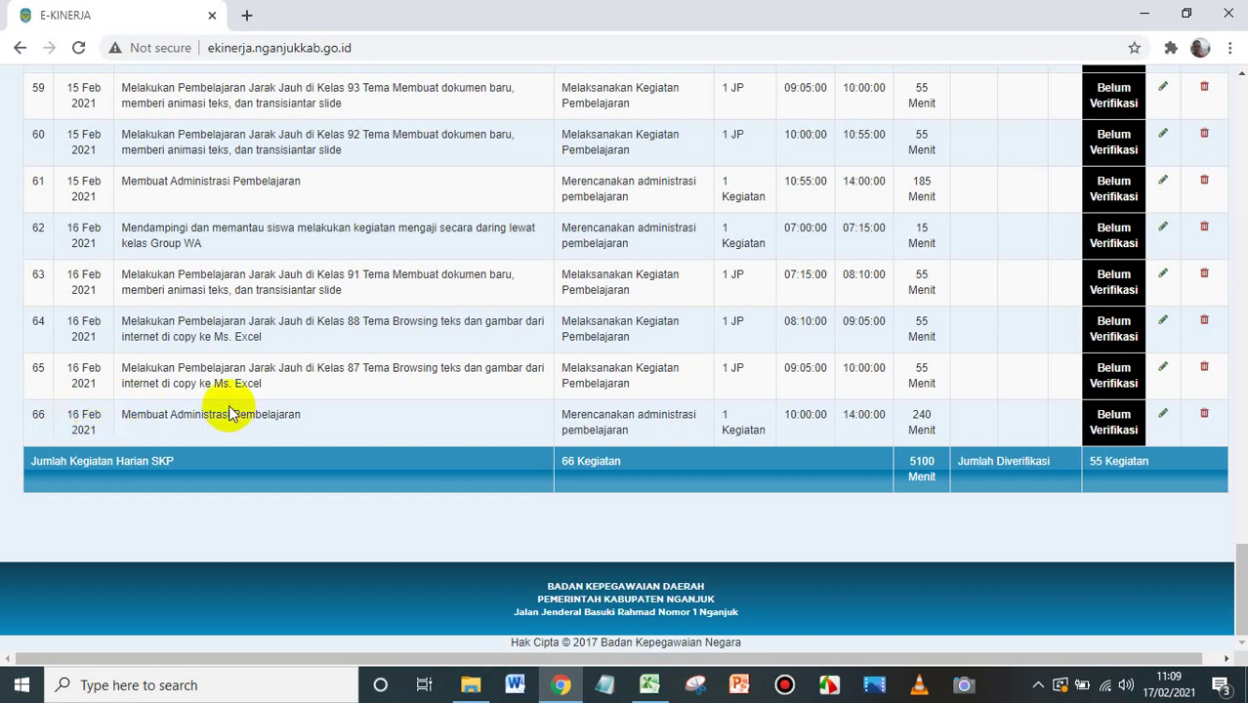
scroll(230, 412, "up", 20)
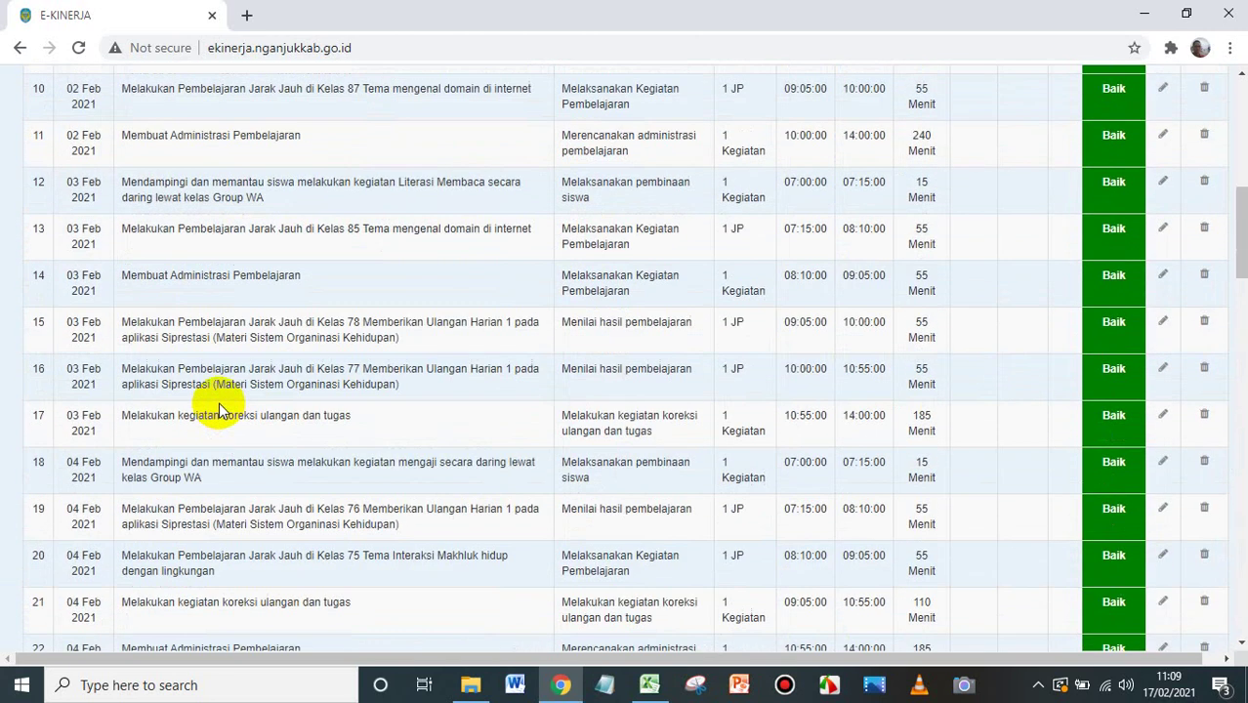
scroll(219, 401, "up", 7)
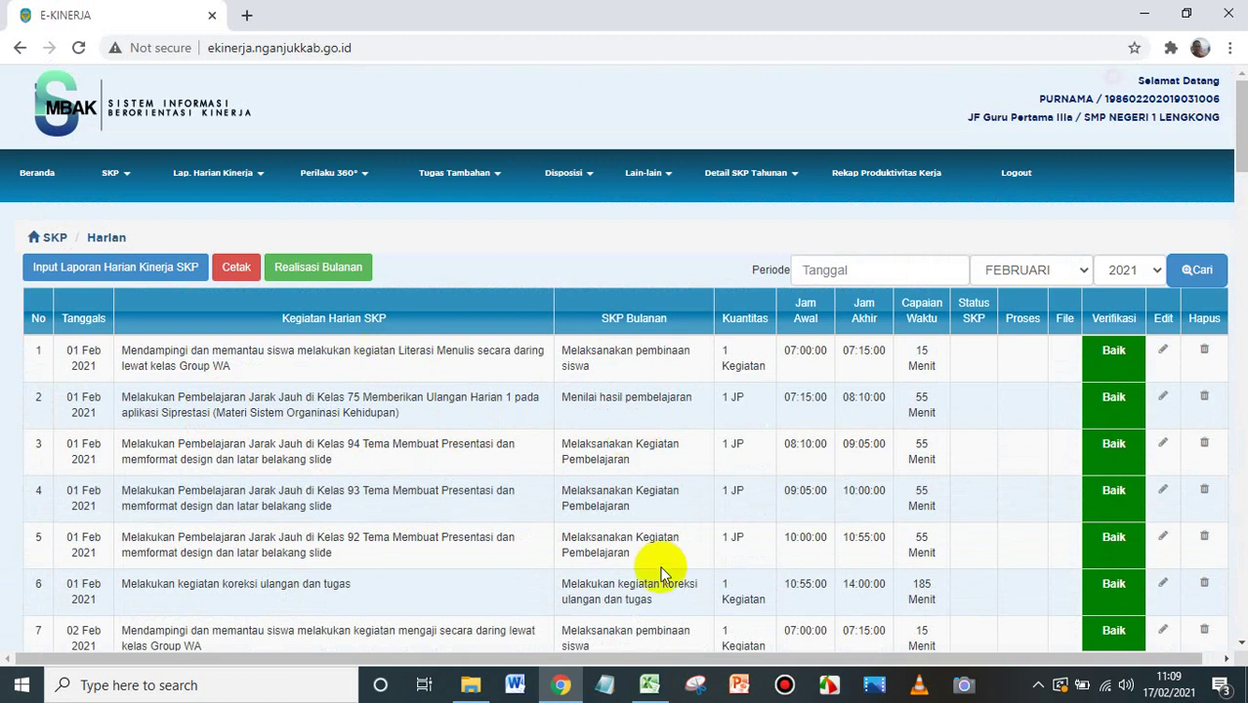
left_click(649, 687)
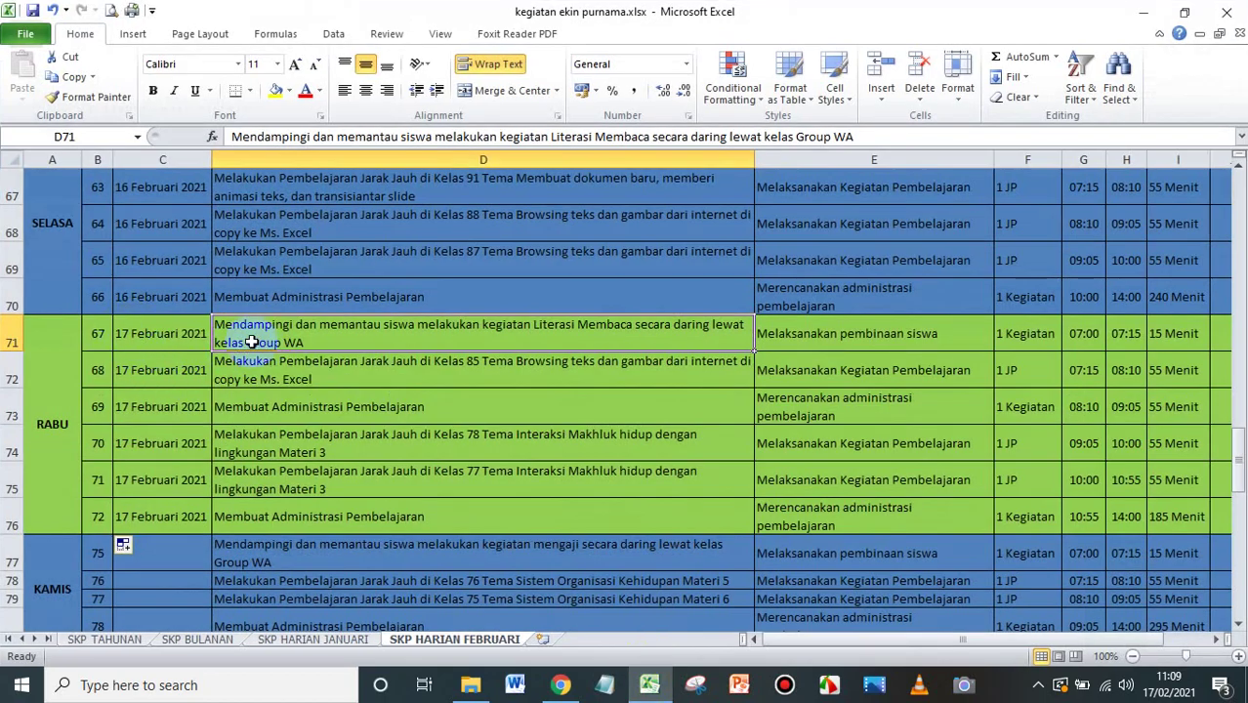
left_click(308, 371)
left_click(323, 328)
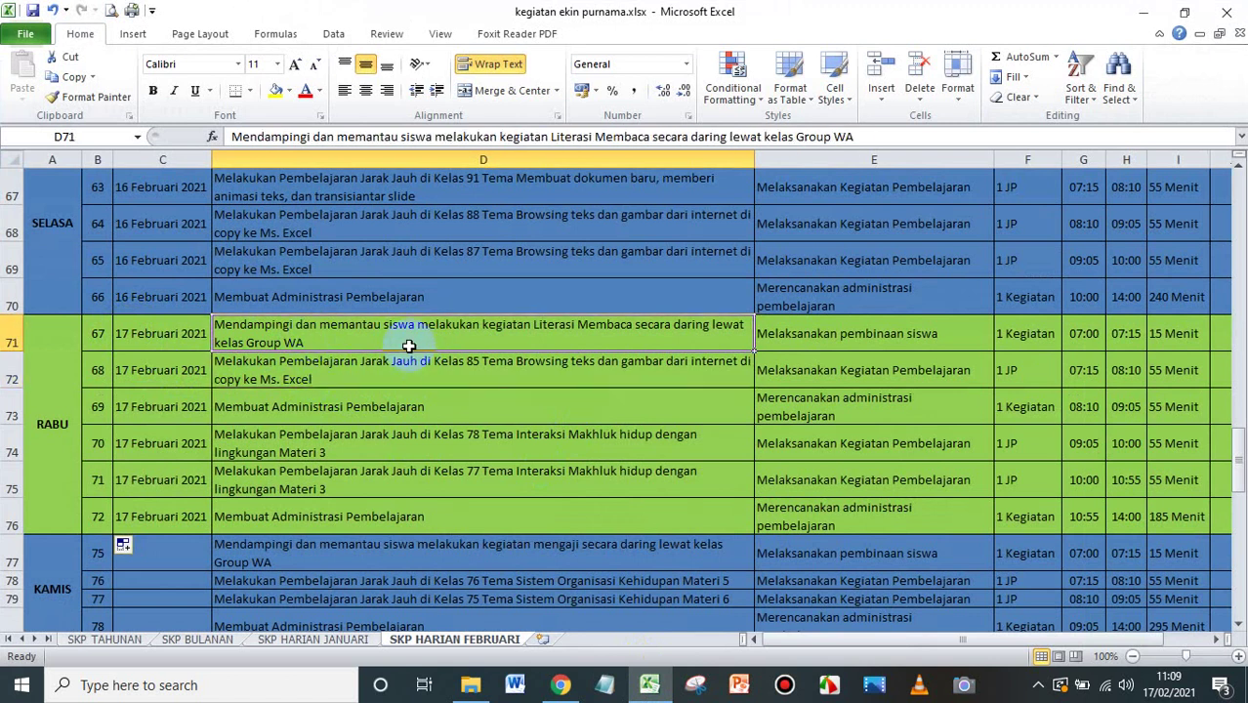
Return to E-KINERJA in Chrome, start a new daily performance report entry and paste the copied description into Kegiatan Harian SKP
left_click(560, 685)
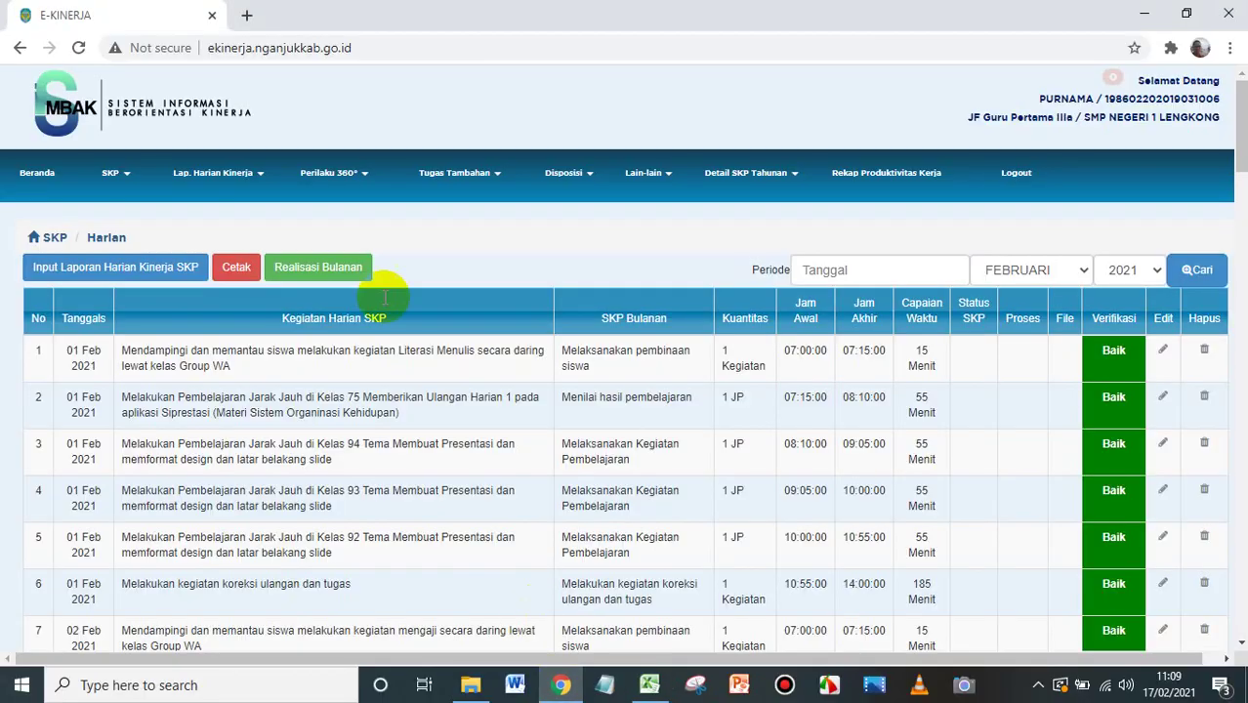
left_click(71, 278)
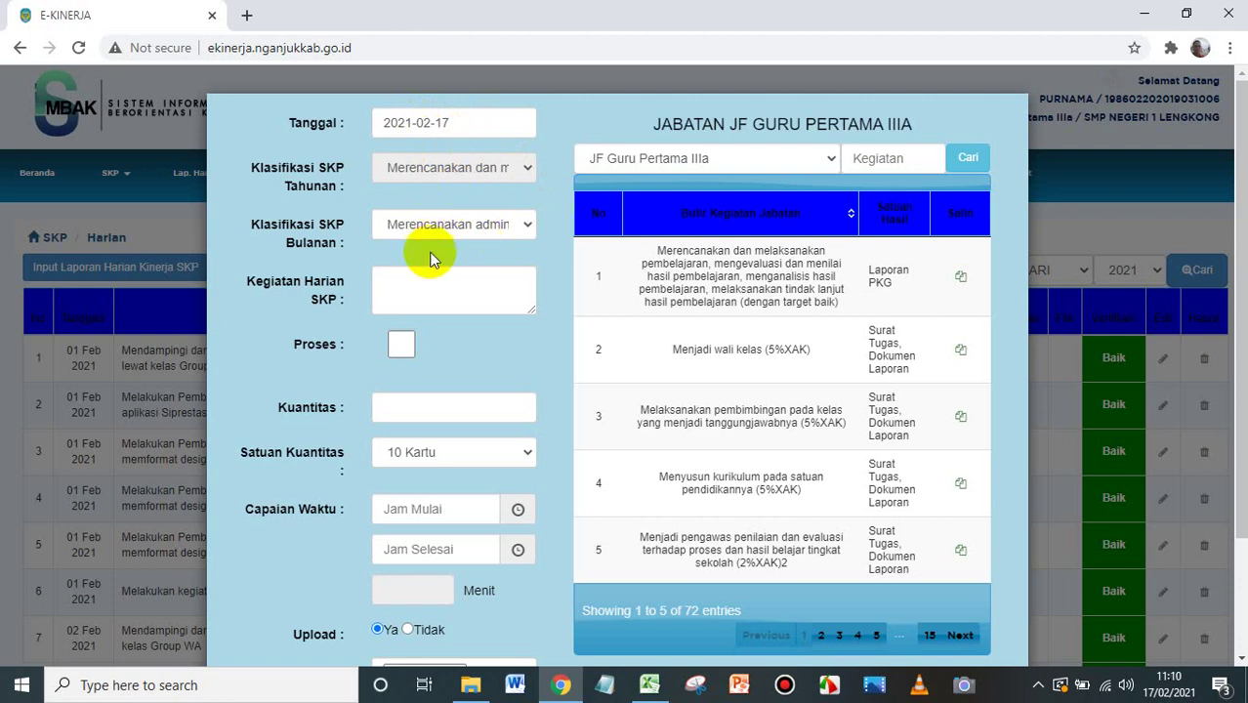
left_click(427, 280)
key("ctrl+v")
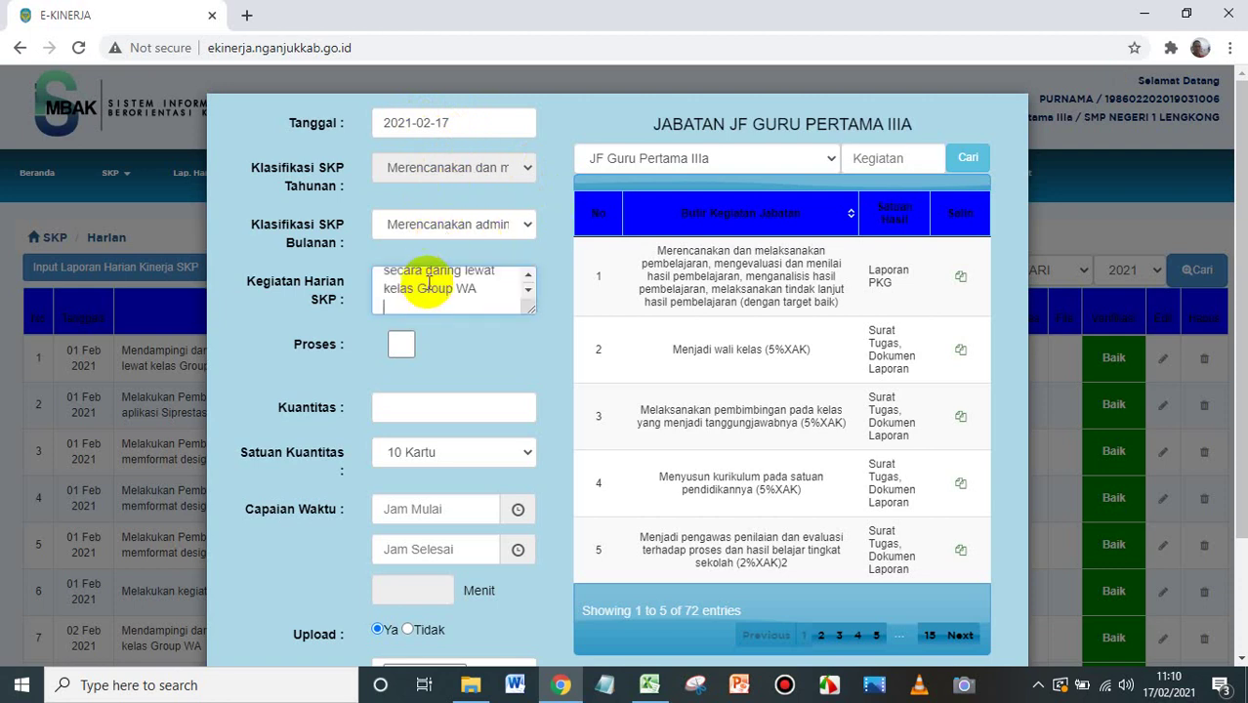
Set Kuantitas to 1 and Satuan Kuantitas to Kegiatan for the new entry
scroll(459, 325, "down", 1)
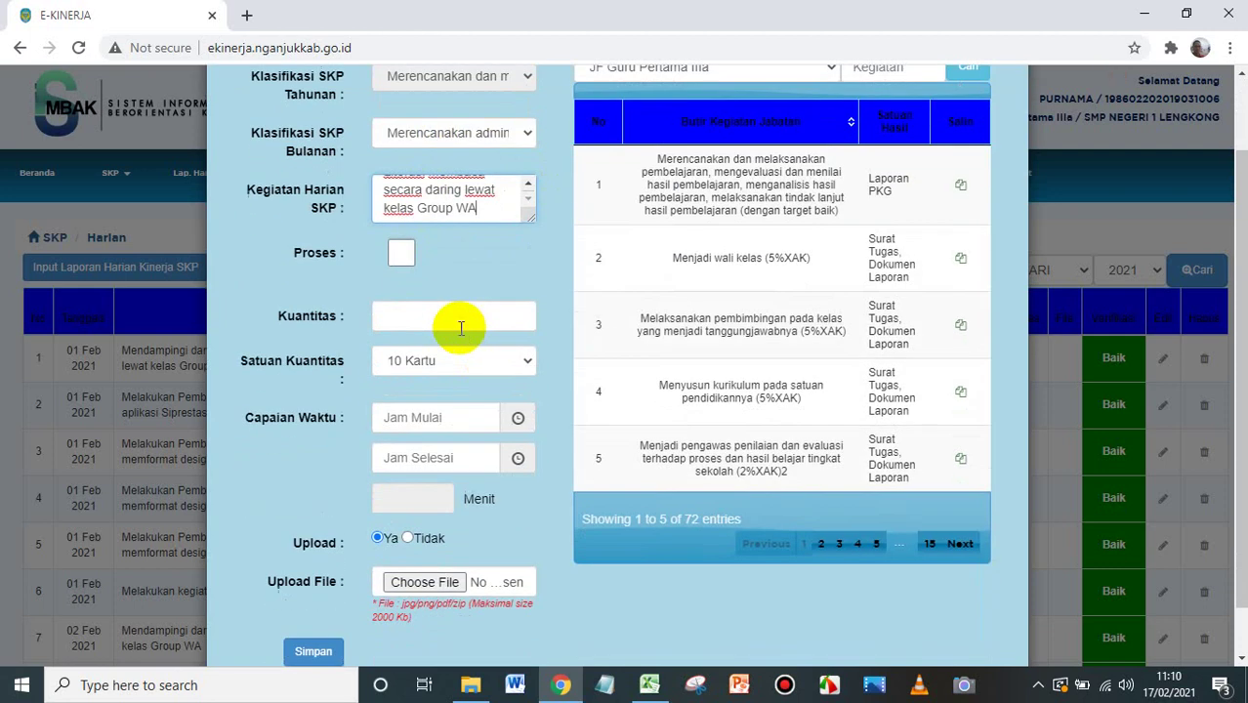
left_click(429, 319)
left_click(412, 349)
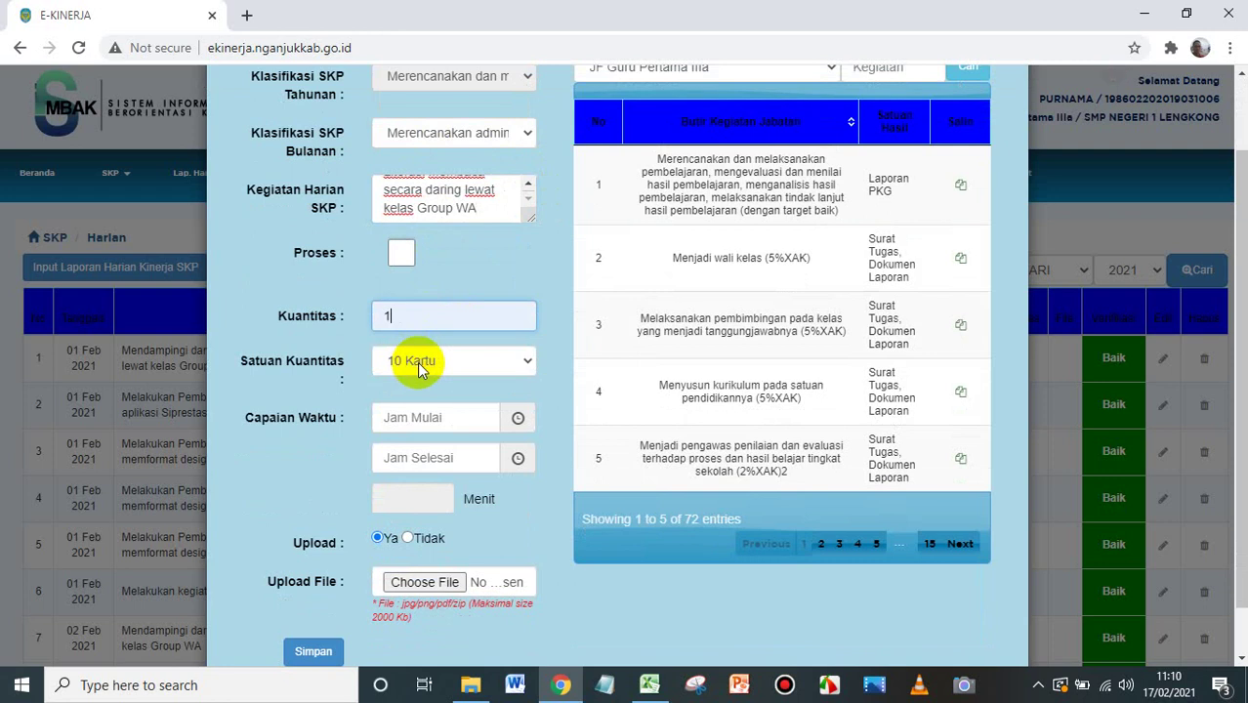
left_click(417, 359)
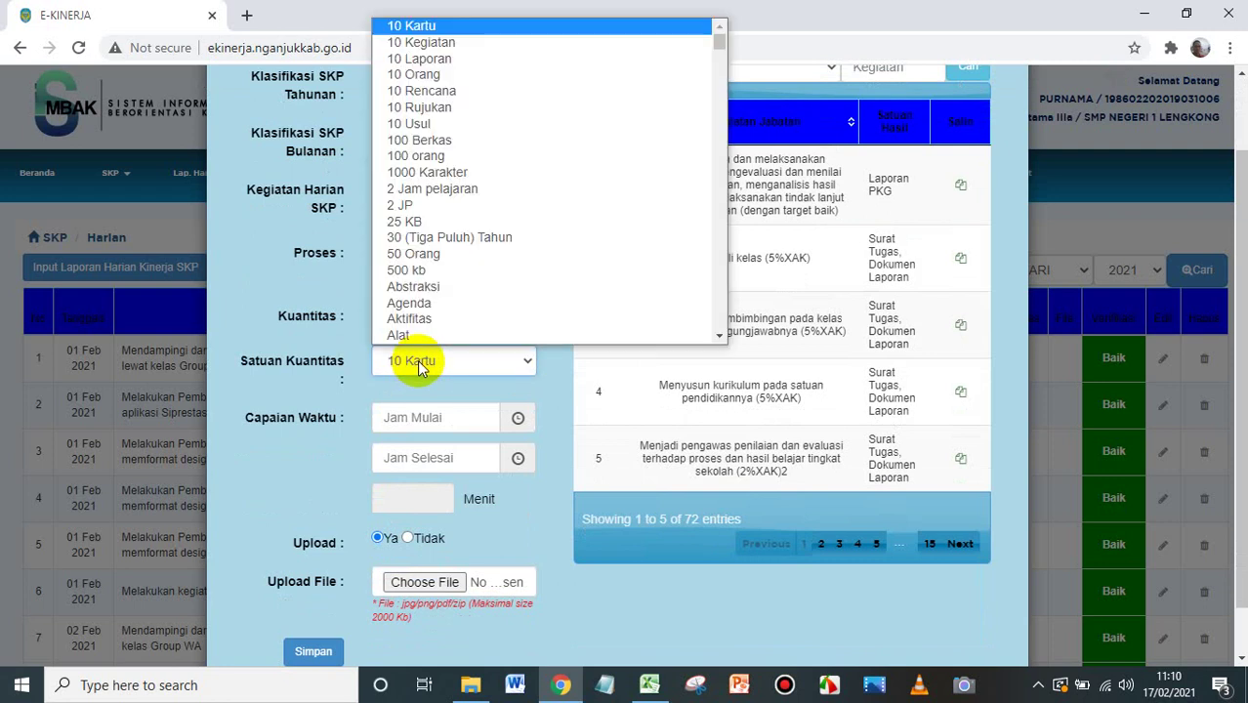
type("keg")
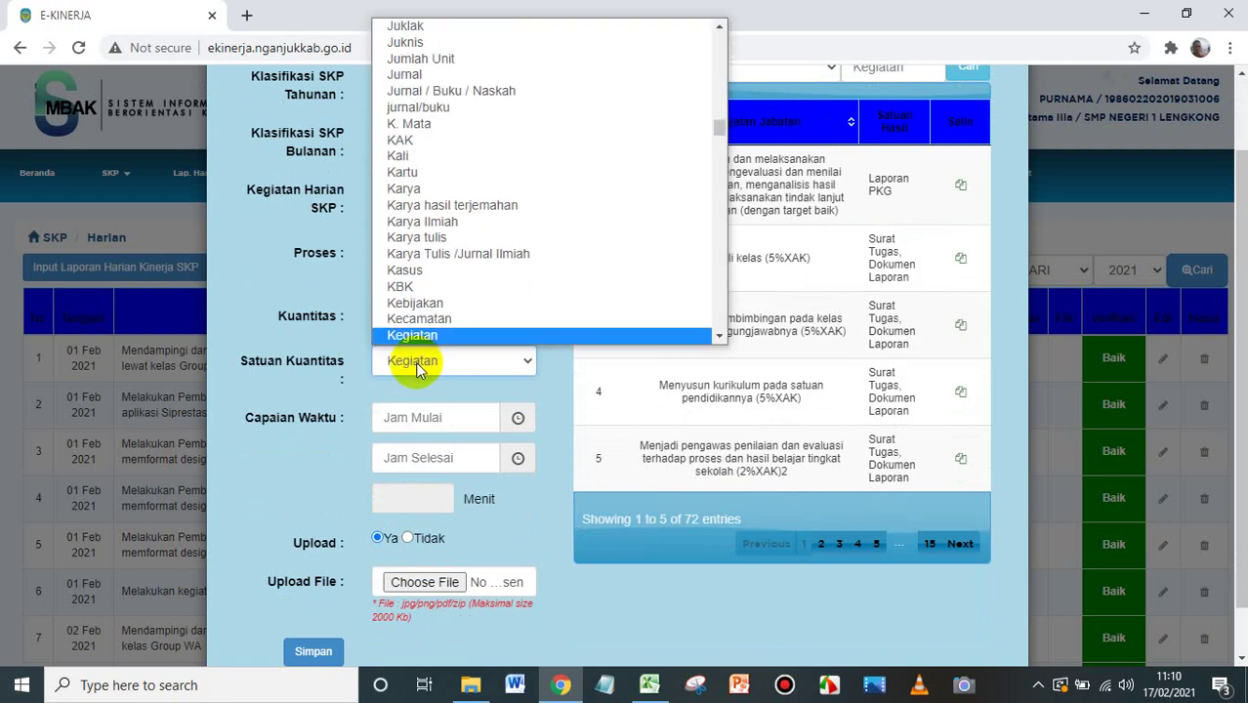
key("Return")
Set the Capaian Waktu start time to 07:00 and the end time to 07:15
scroll(328, 386, "down", 1)
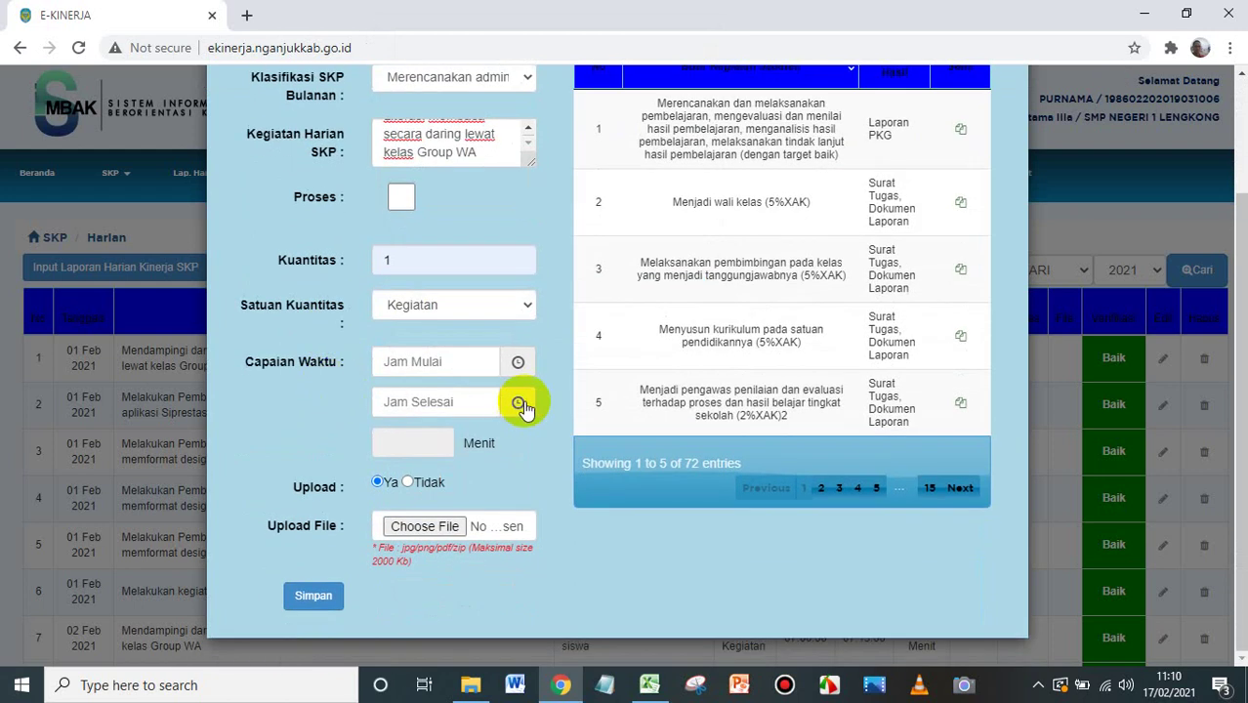
left_click(518, 366)
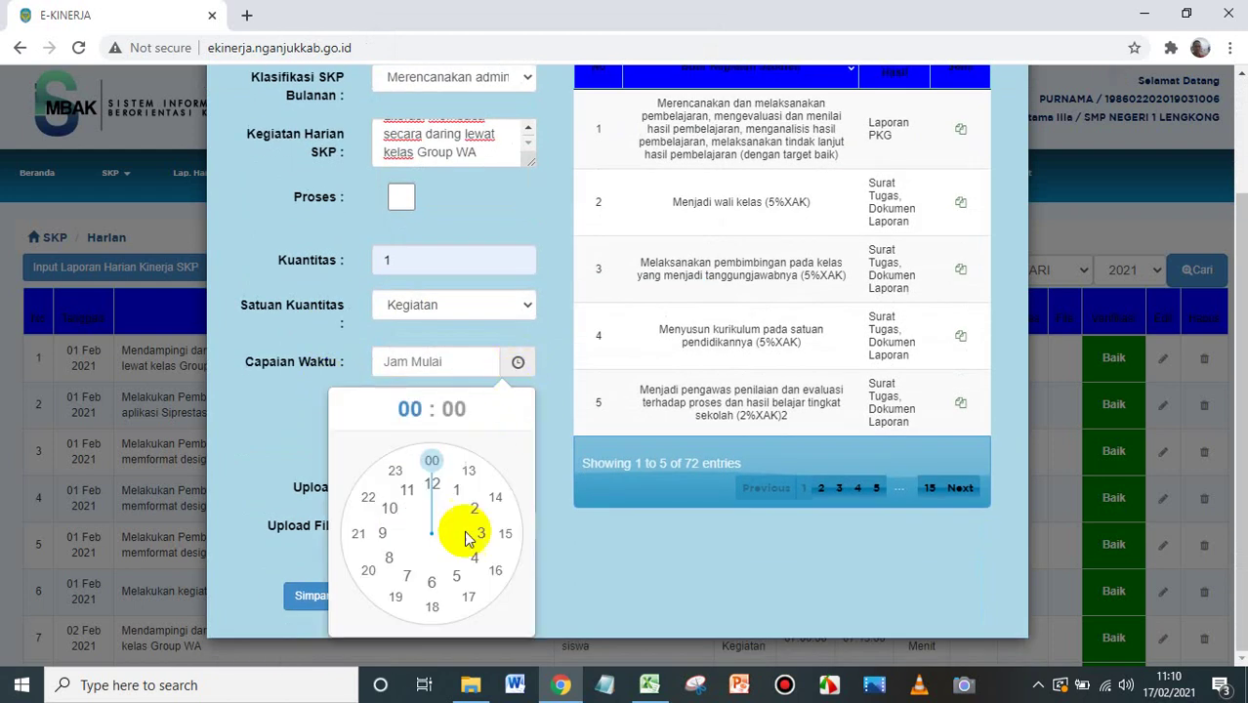
left_click(405, 576)
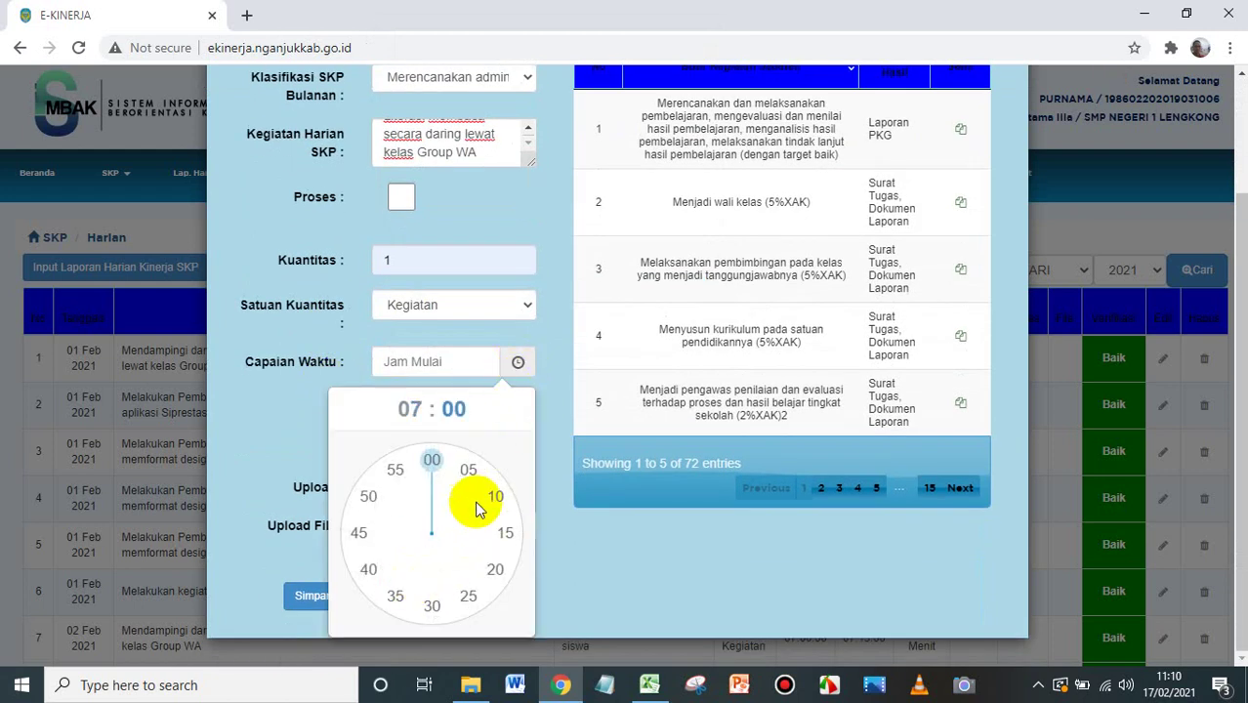
left_click(430, 462)
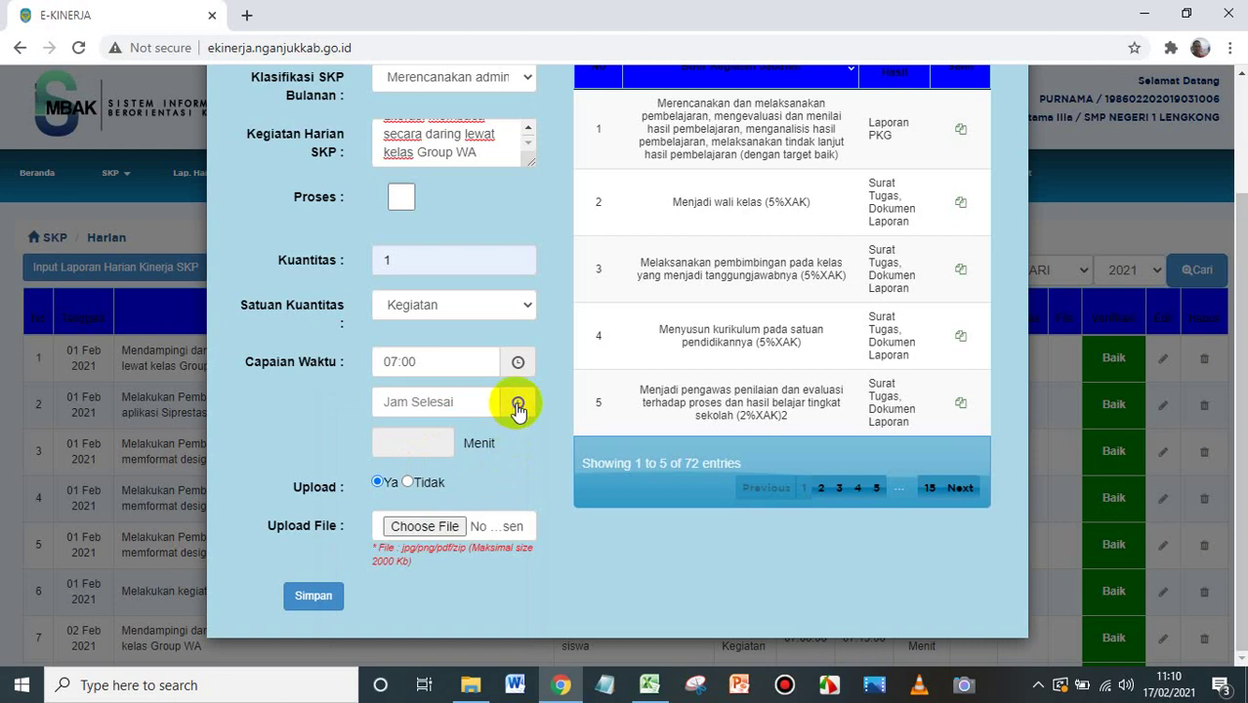
left_click(518, 403)
left_click(408, 622)
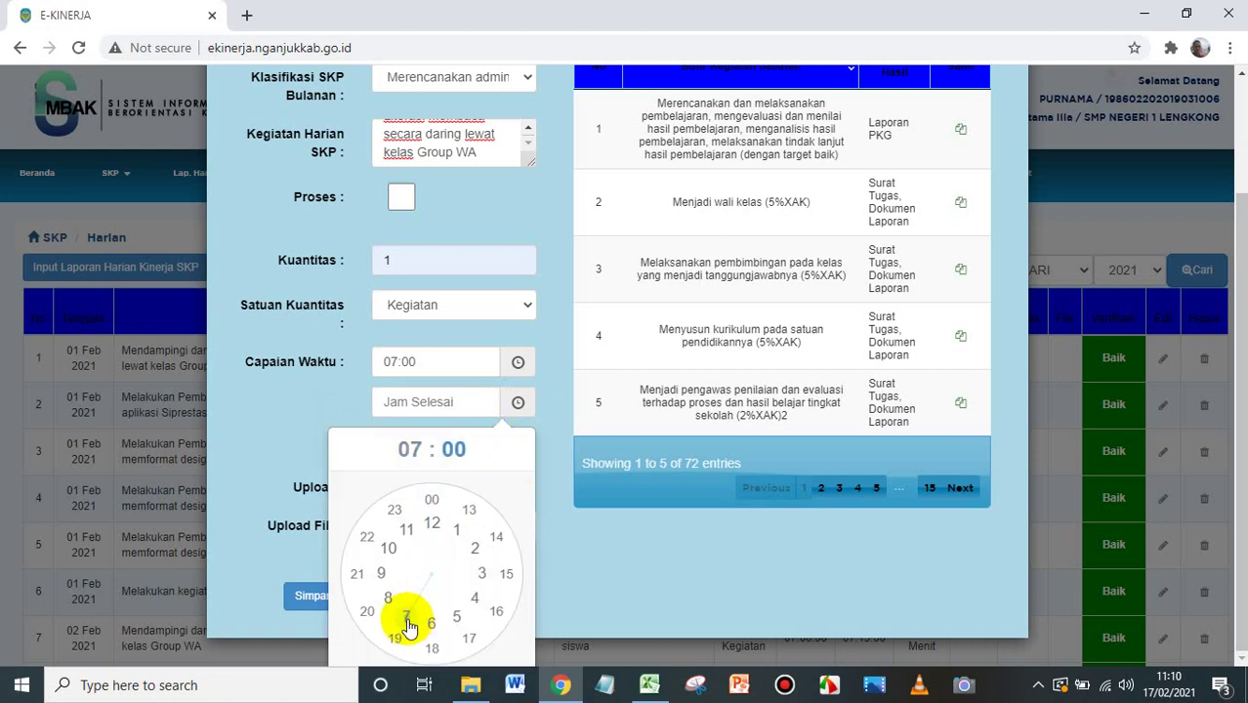
left_click(504, 575)
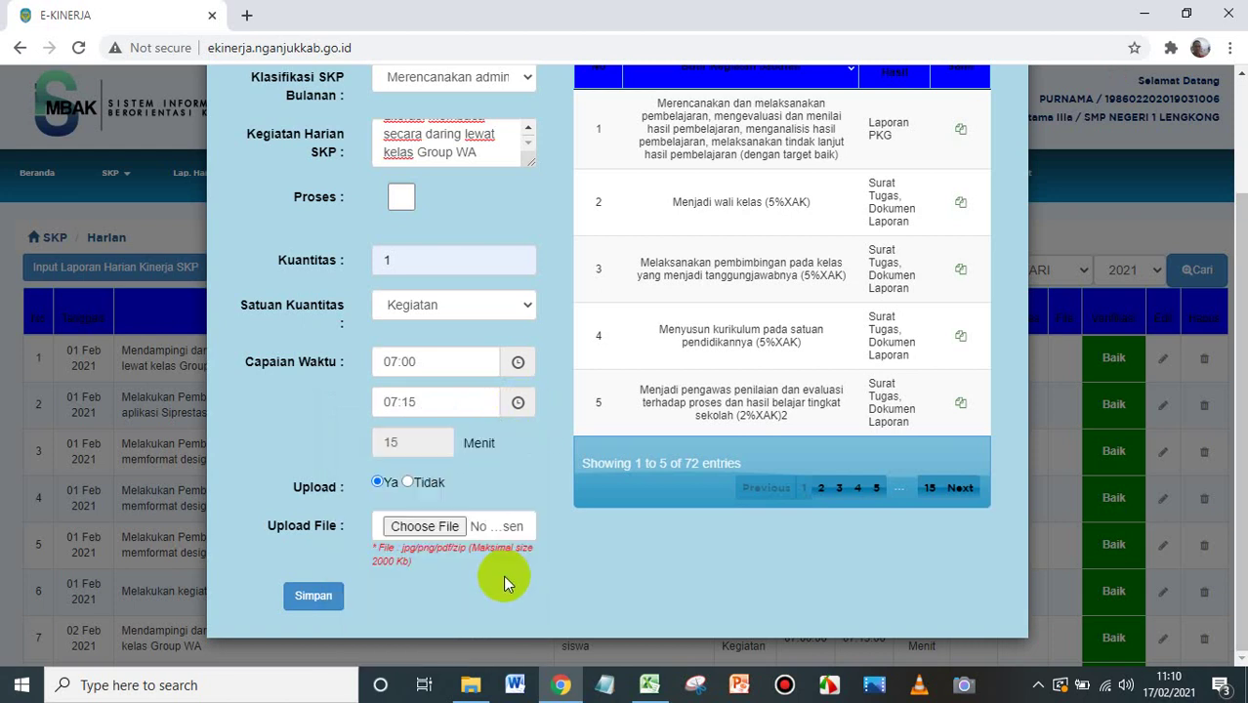
Set Upload to Tidak and save the daily report entry
left_click(406, 483)
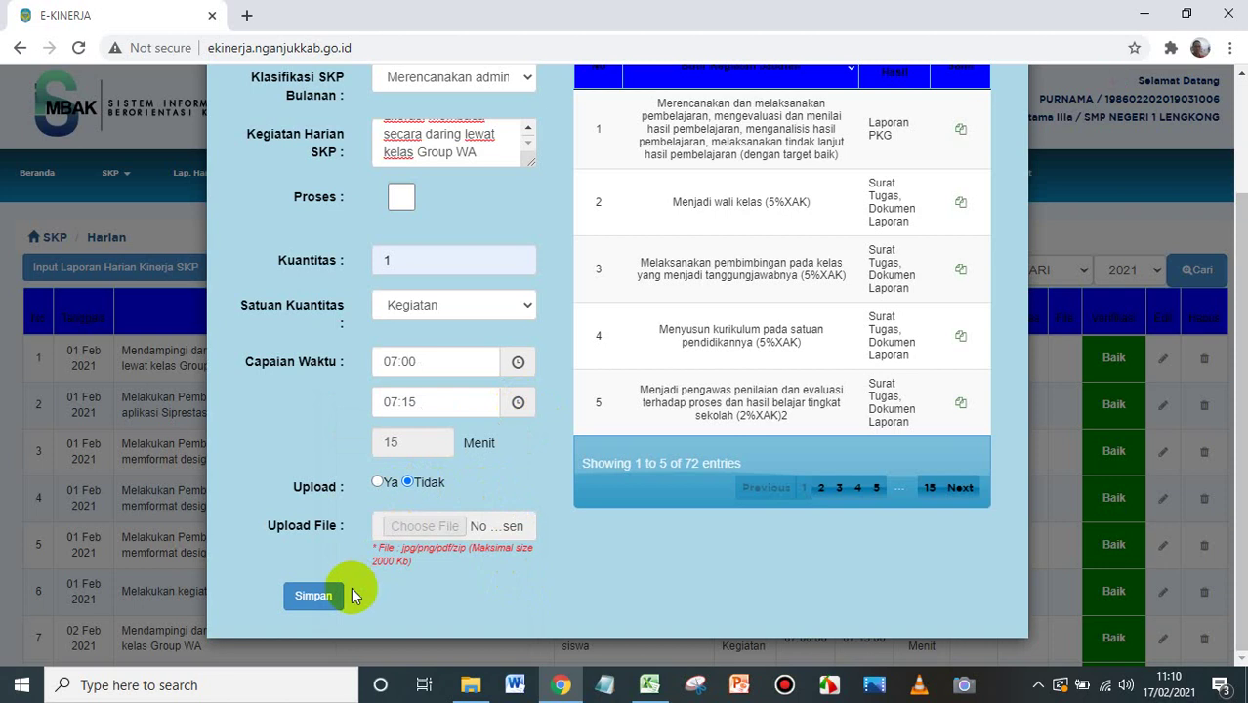
left_click(314, 597)
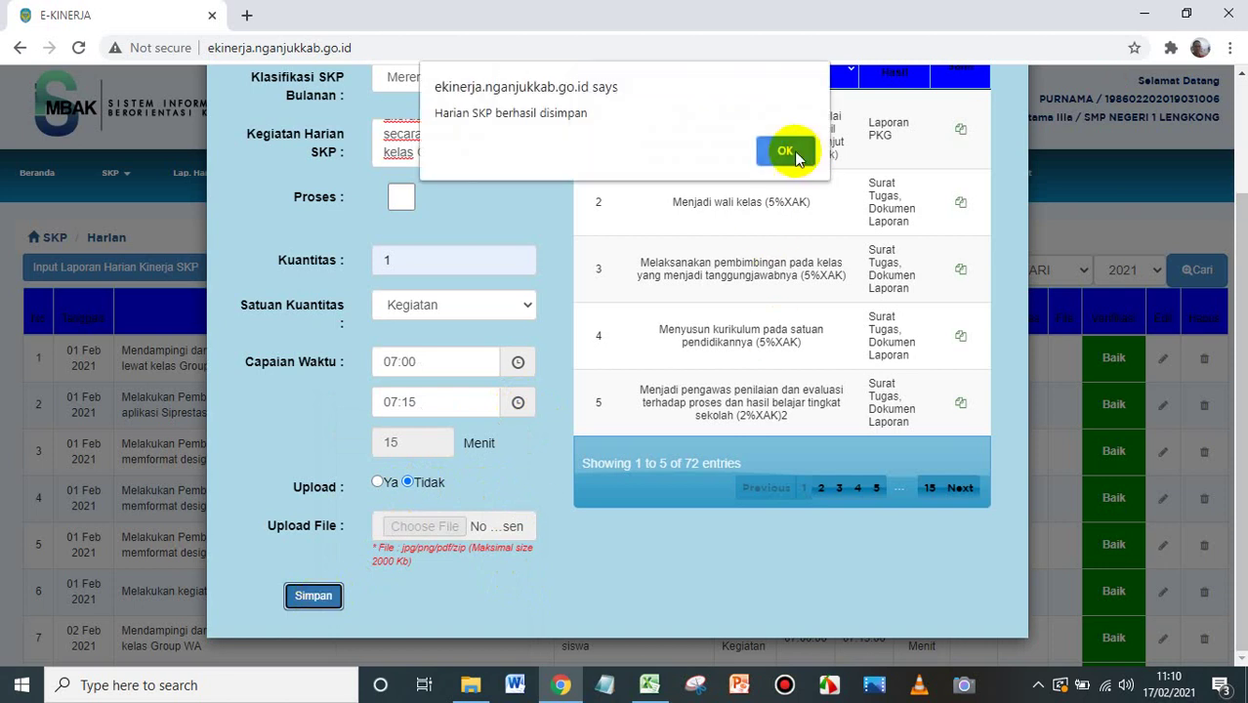
Start another daily SKP report entry, switch to Excel and copy the Kelas 85 activity description in cell D72
left_click(791, 149)
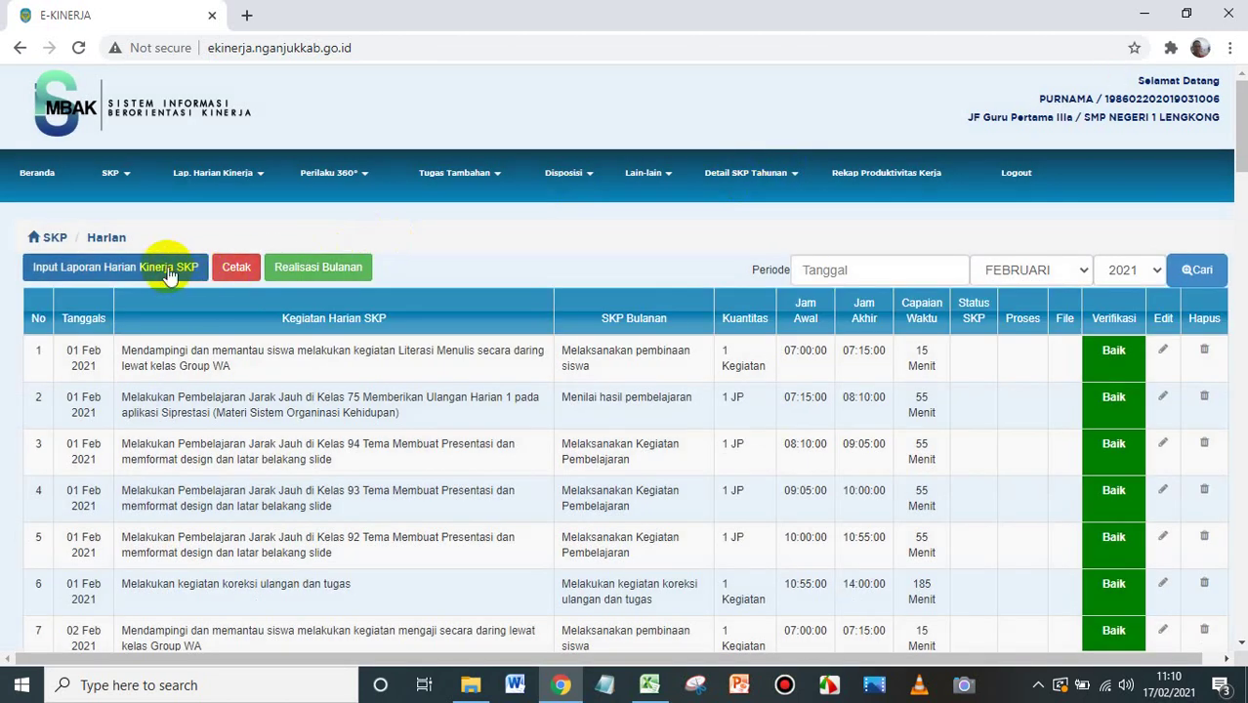
left_click(156, 267)
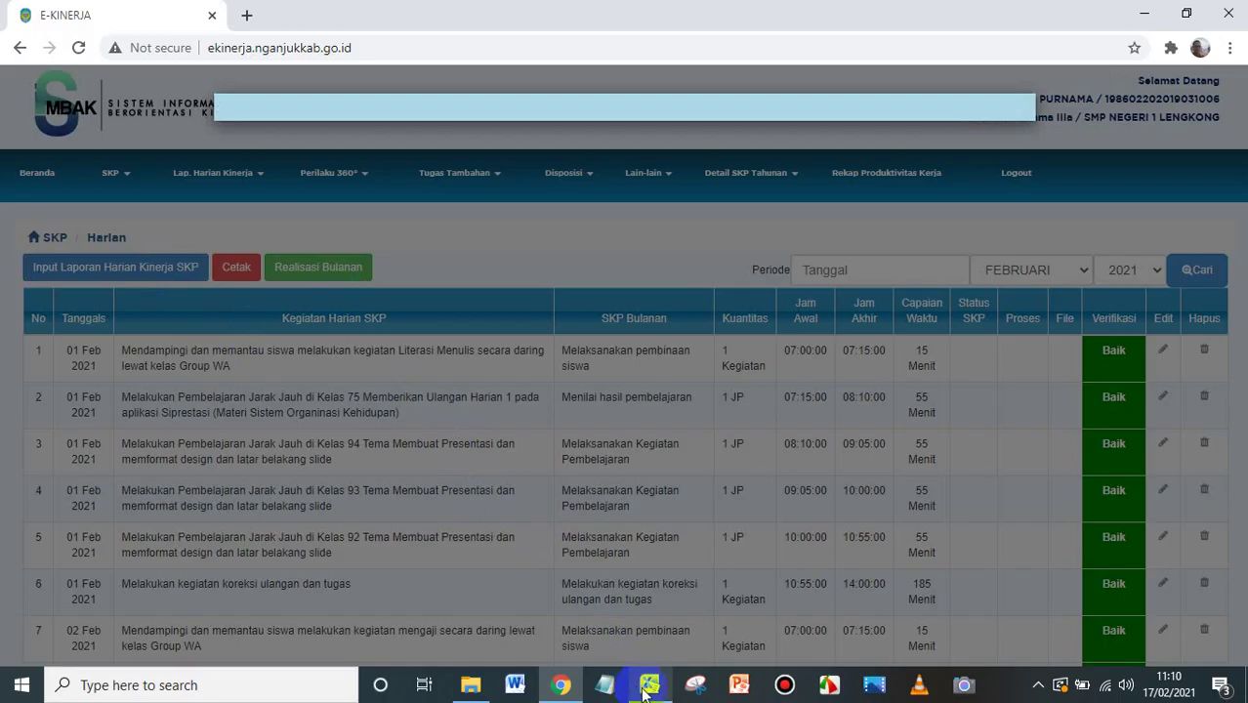
left_click(649, 685)
left_click(382, 376)
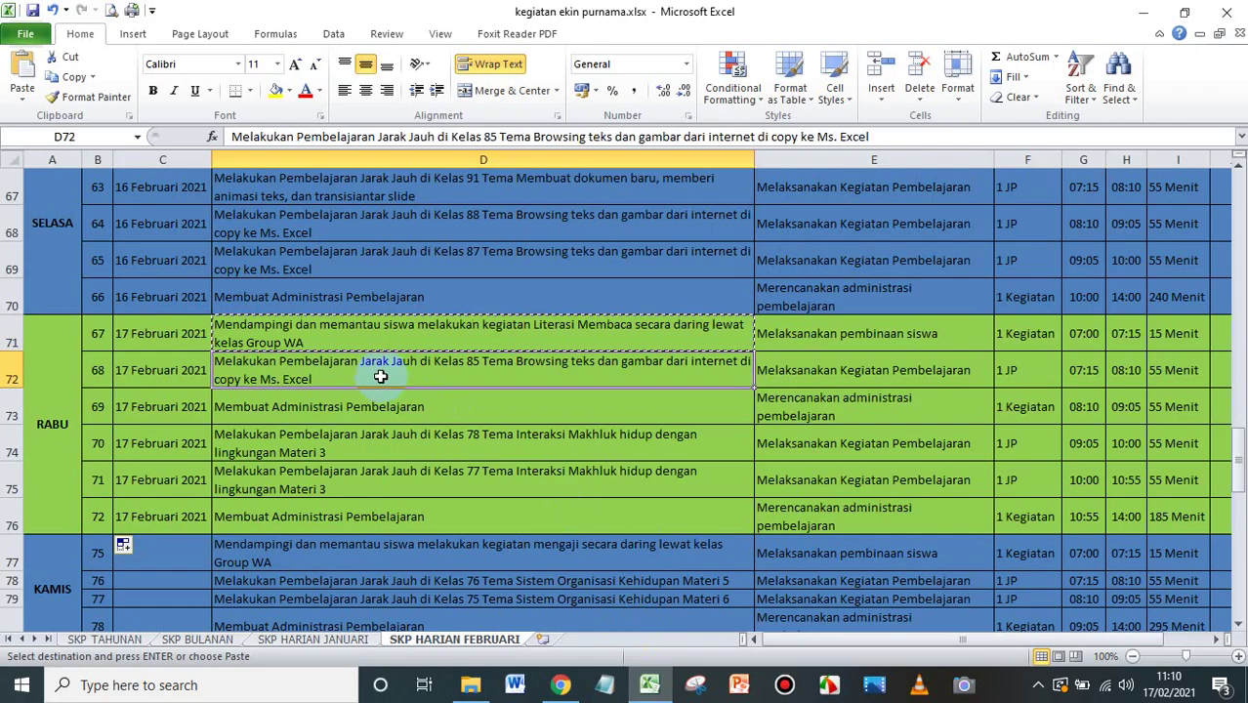
key("ctrl+c")
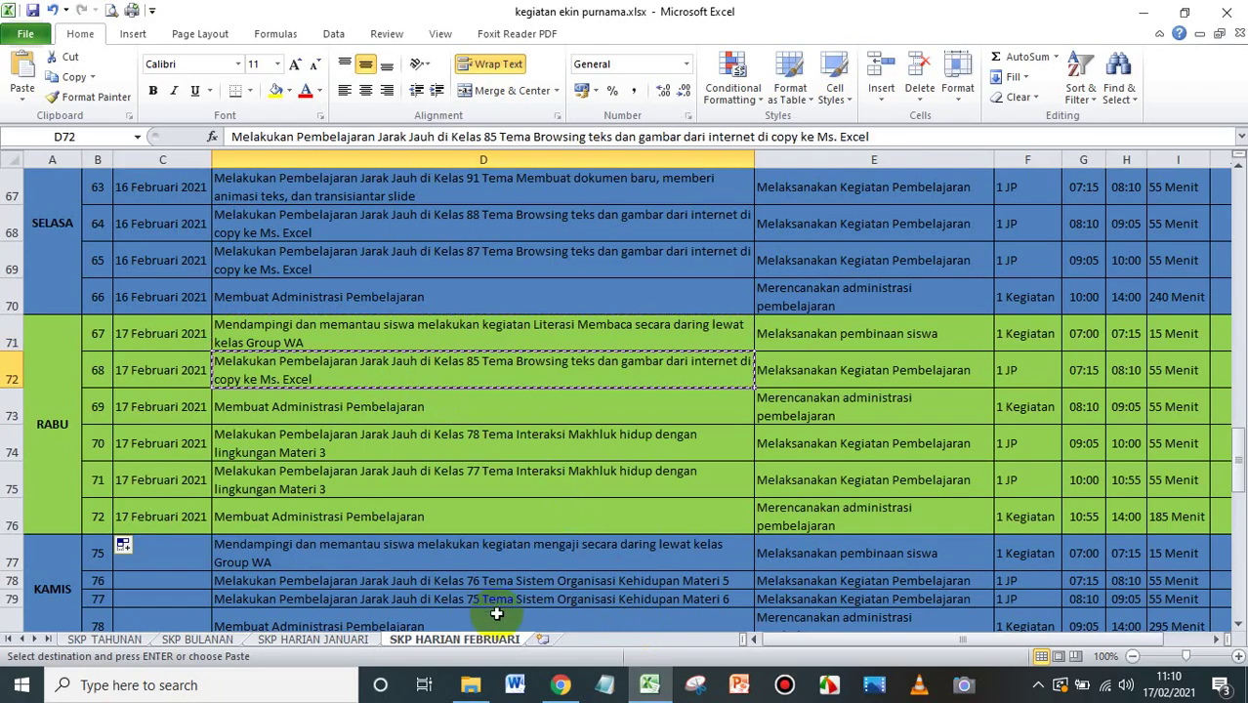
Back in Chrome, set Klasifikasi SKP Bulanan to Melaksanakan Kegiatan Pembelajaran and paste the copied description into Kegiatan Harian SKP without the trailing line break
left_click(560, 685)
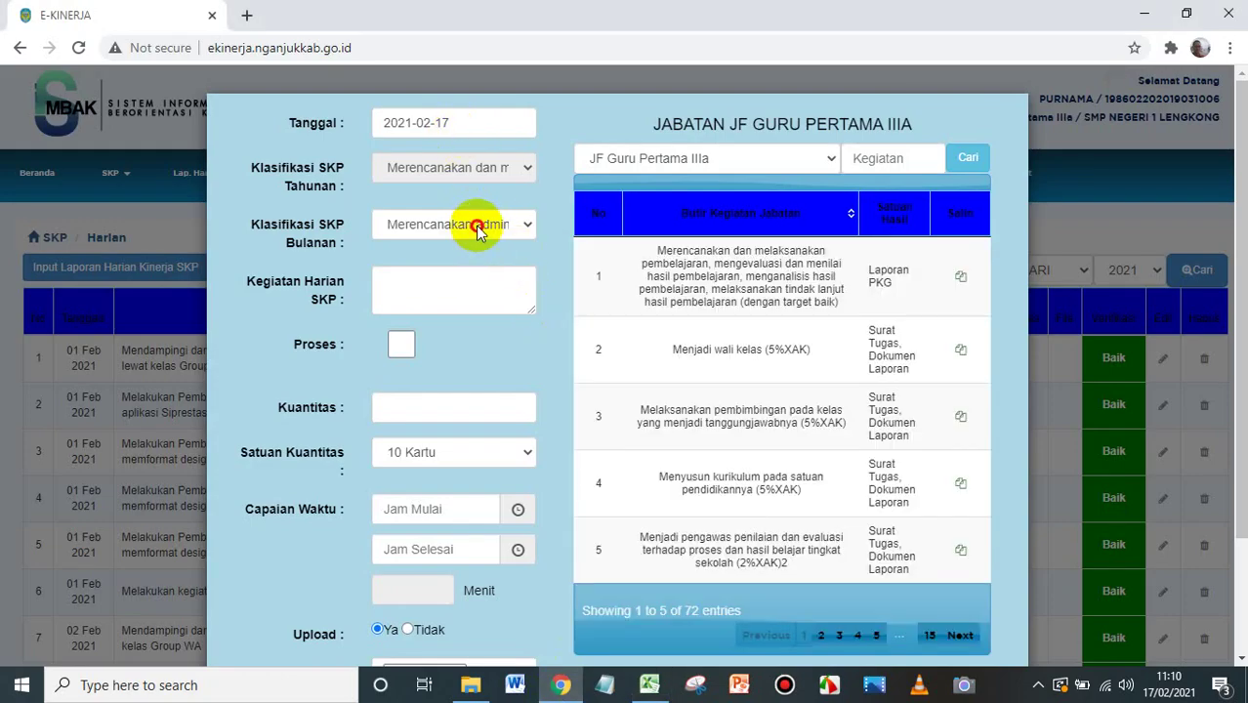
left_click(475, 229)
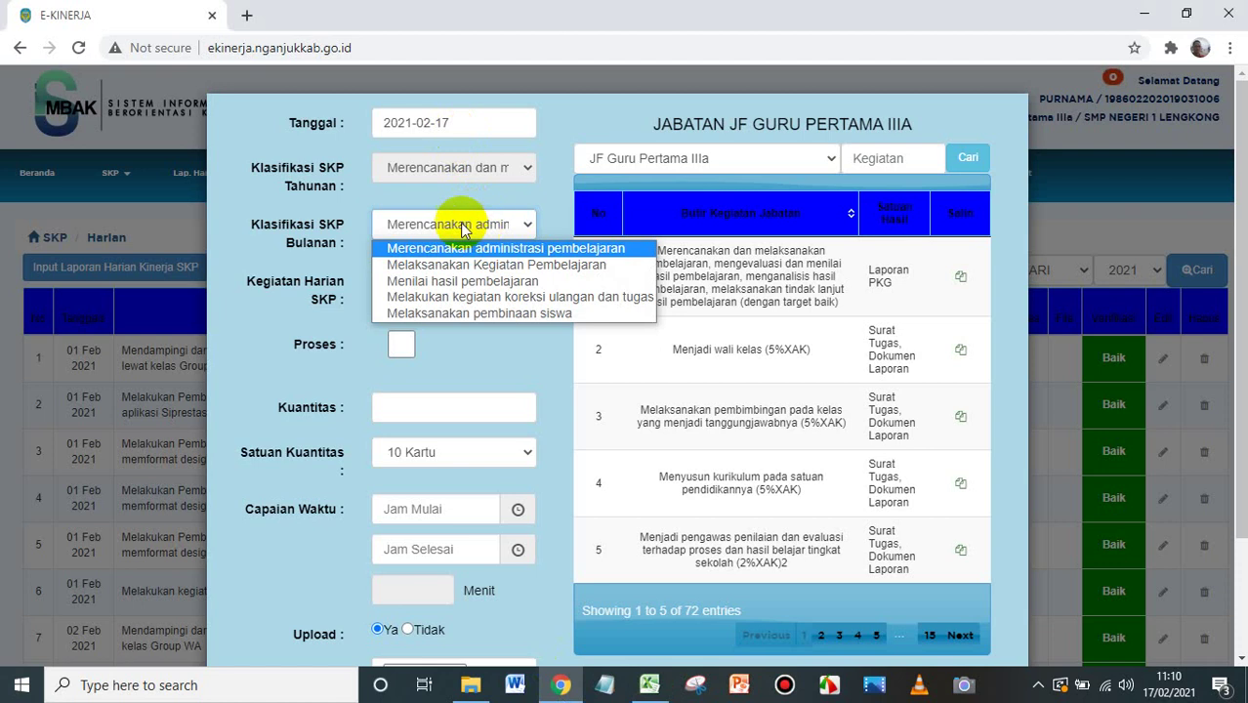
left_click(515, 265)
left_click(453, 293)
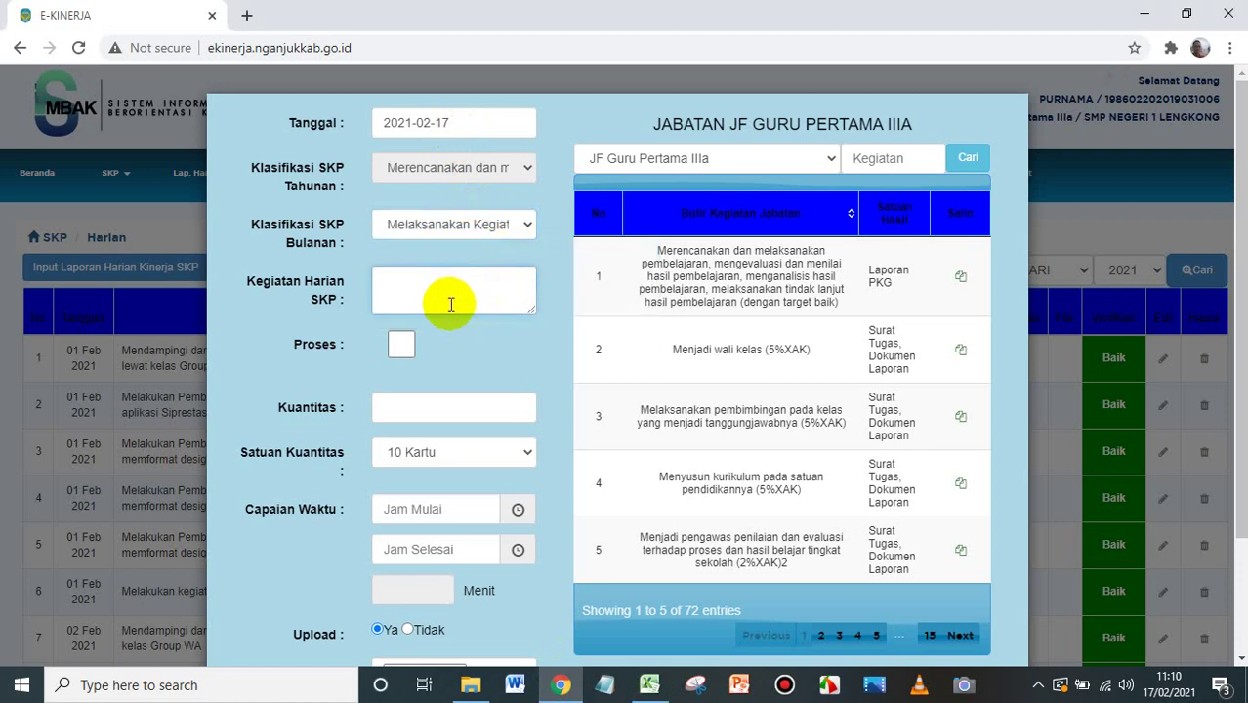
key("ctrl+v")
key("BackSpace")
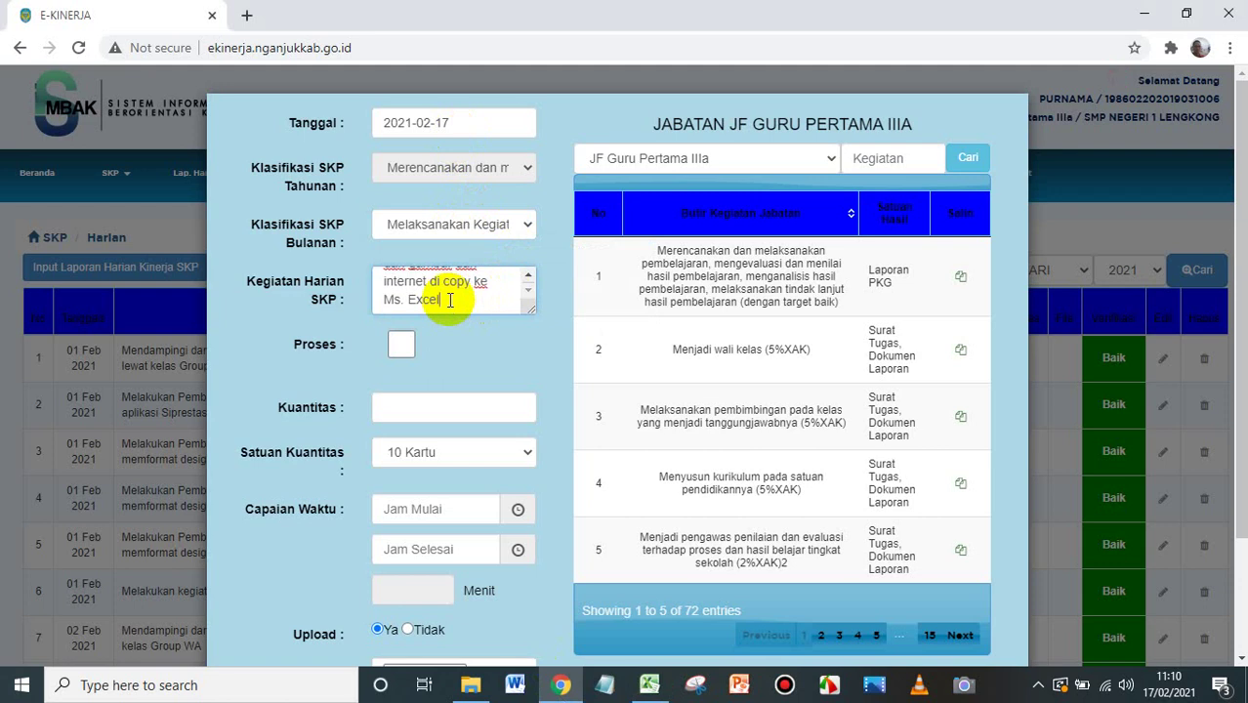
Set Kuantitas to 1 and Satuan Kuantitas to JP for the Kelas 85 activity
left_click(438, 406)
left_click(431, 441)
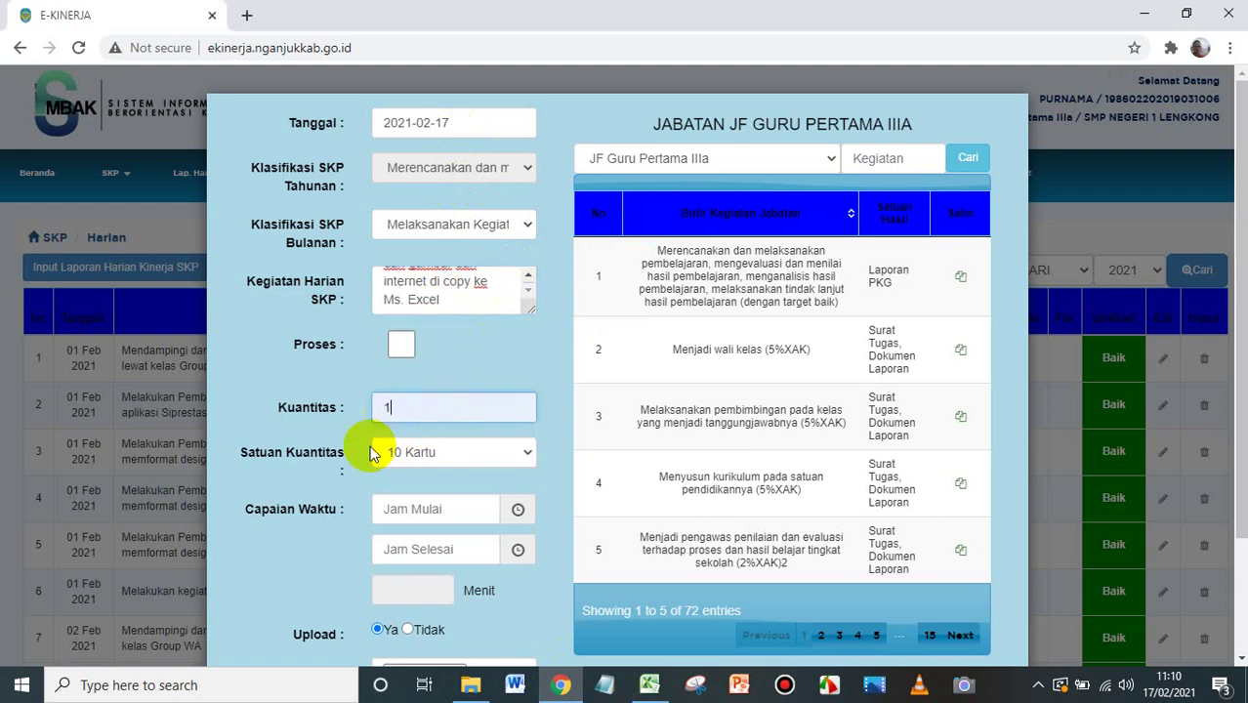
left_click(422, 459)
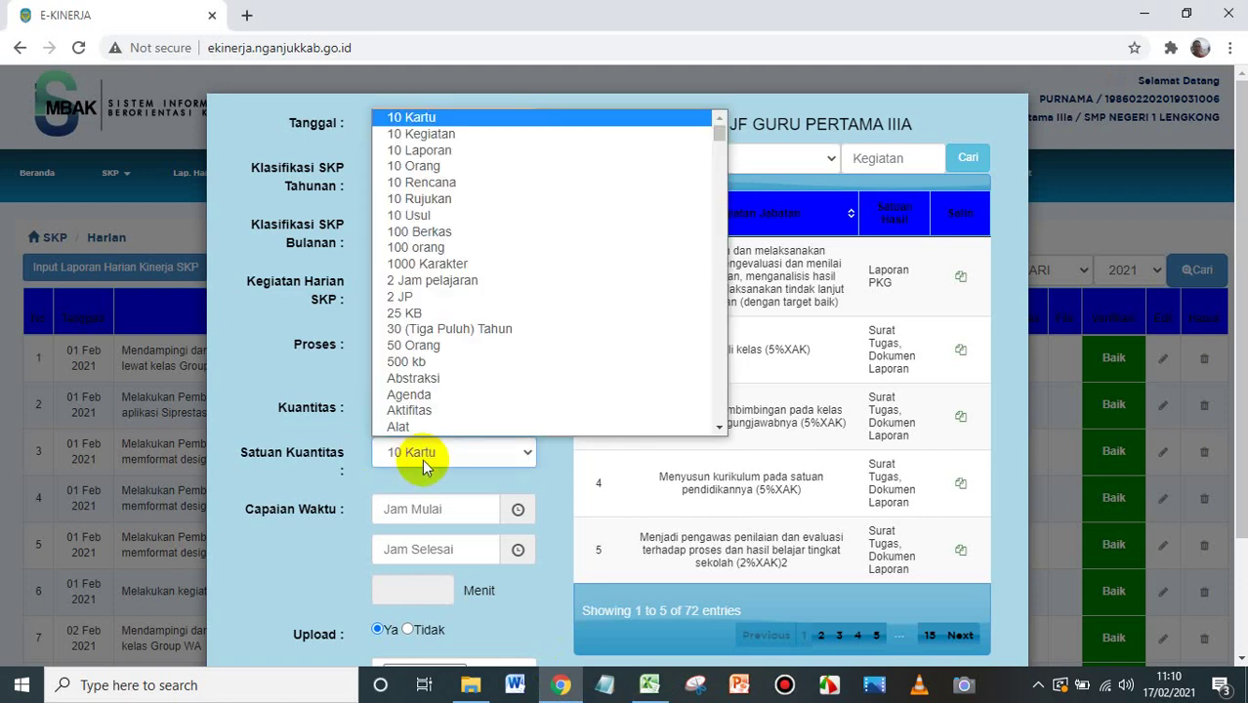
key("j")
key("p")
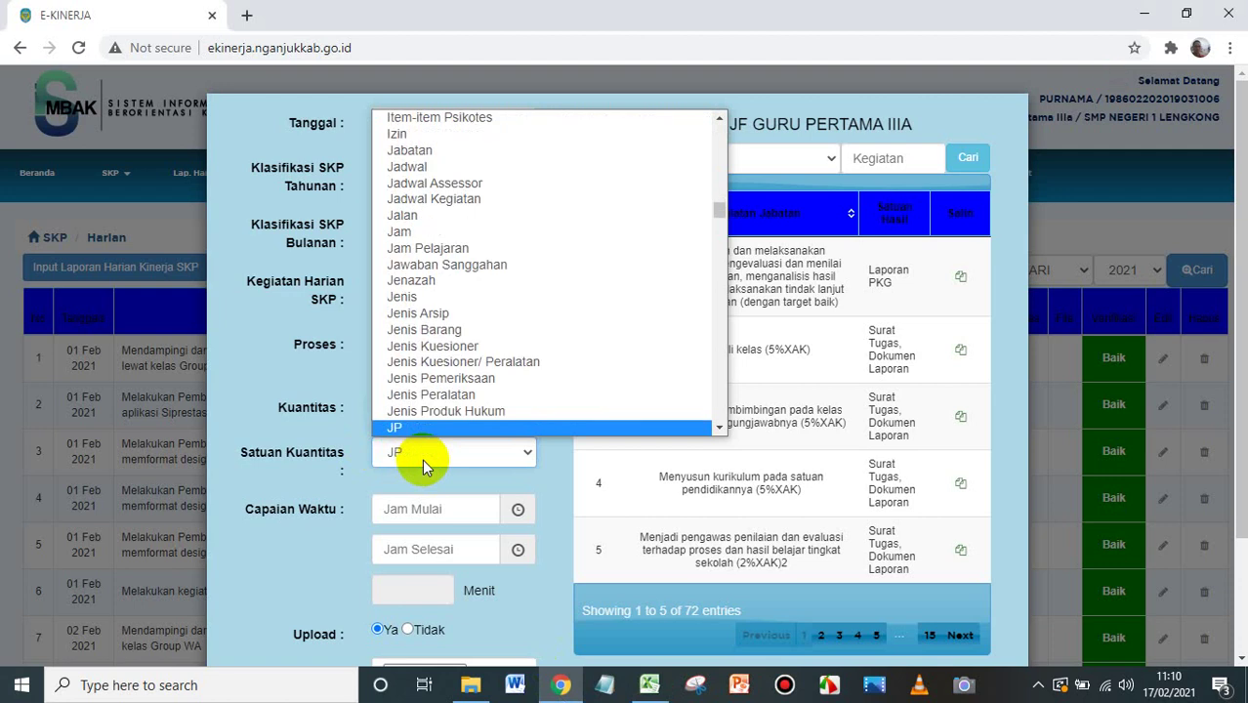
left_click(309, 491)
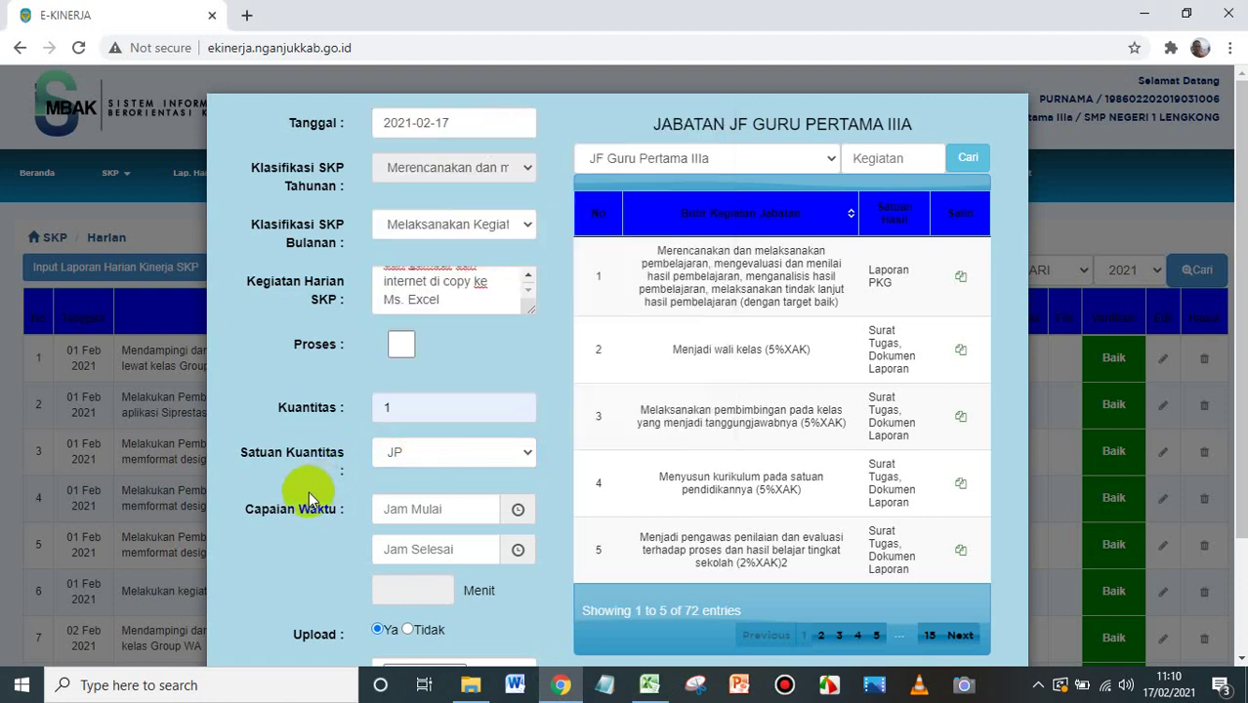
Check the Kelas 85 activity's times in Excel, and in Chrome set Capaian Waktu to start at 07:15 and end at 08:10
scroll(308, 493, "down", 2)
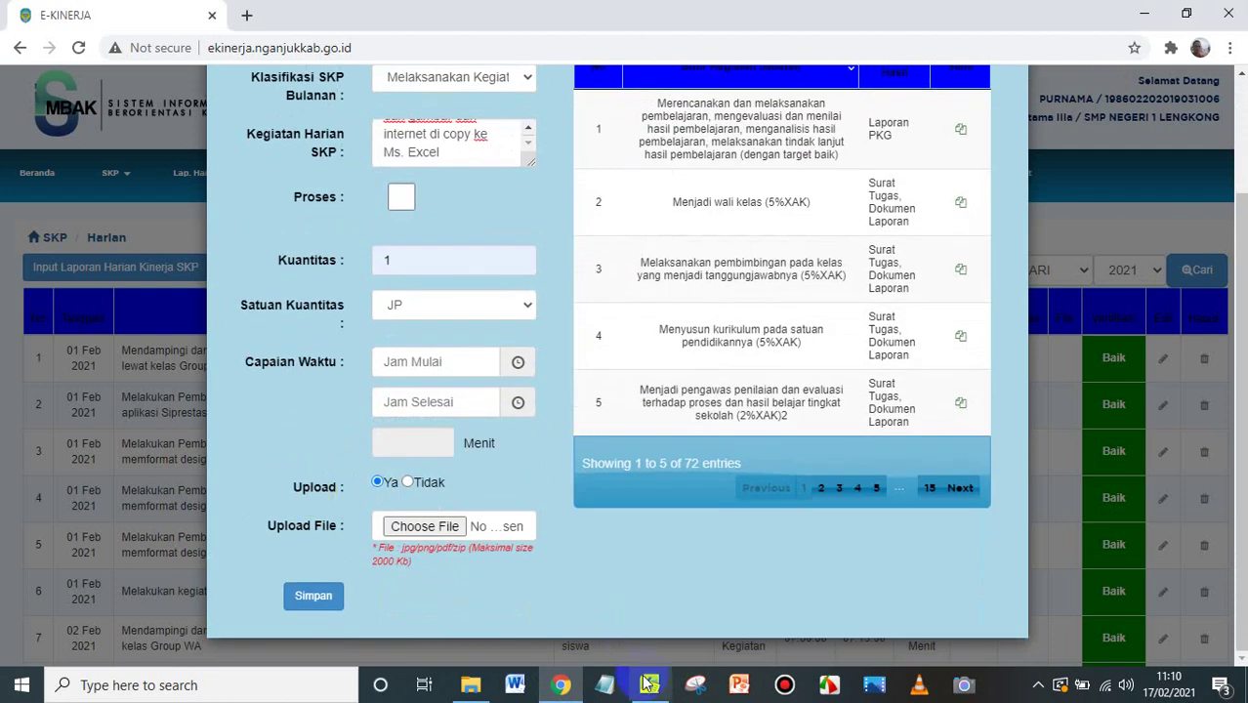
left_click(649, 685)
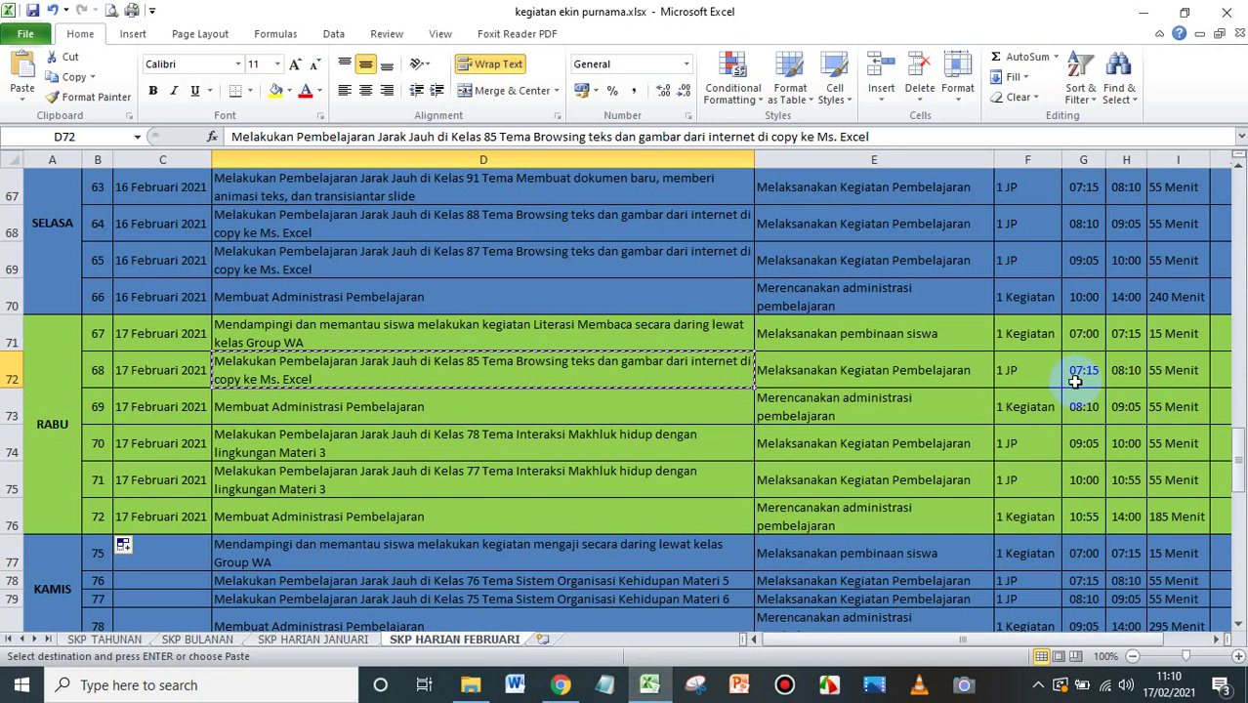
left_click(643, 688)
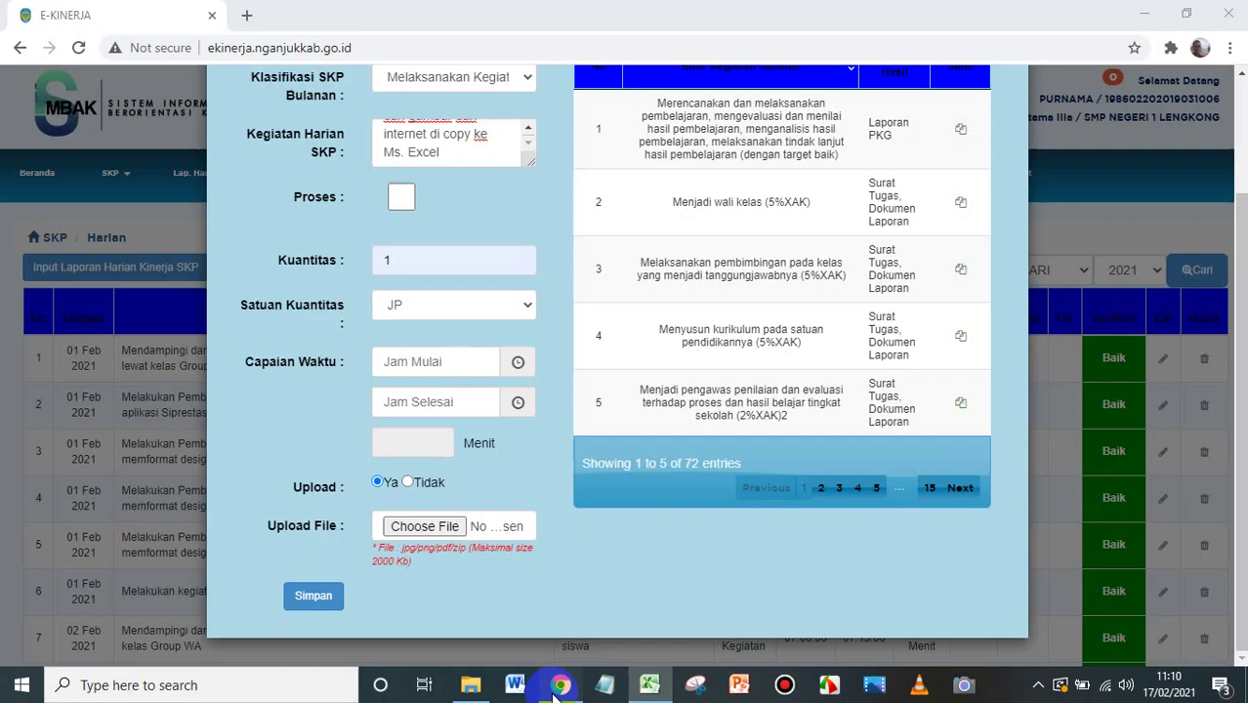
left_click(522, 367)
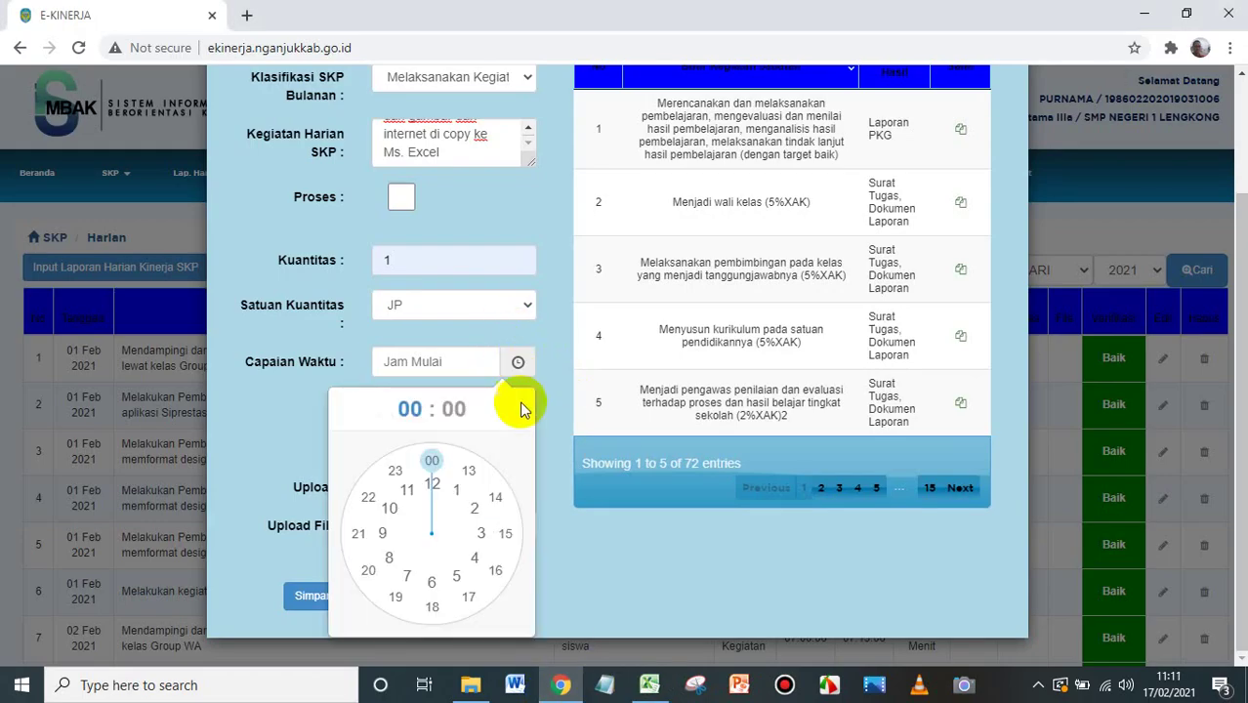
left_click(405, 587)
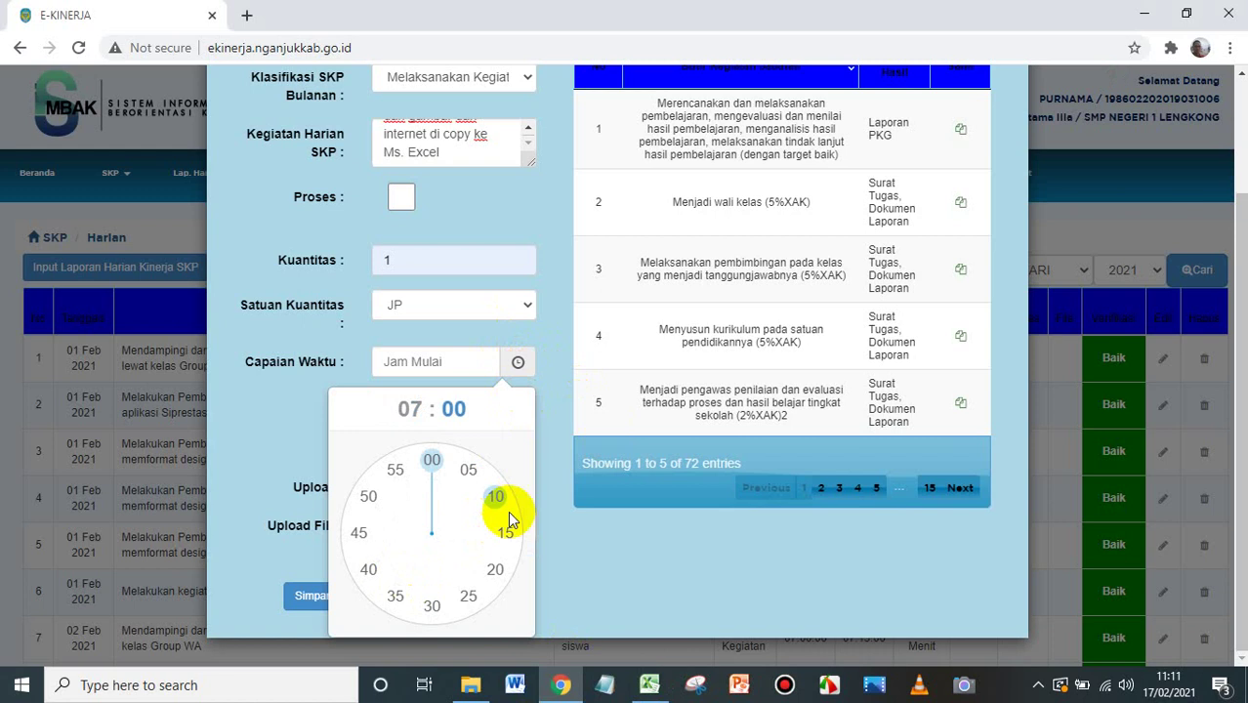
left_click(503, 536)
left_click(518, 402)
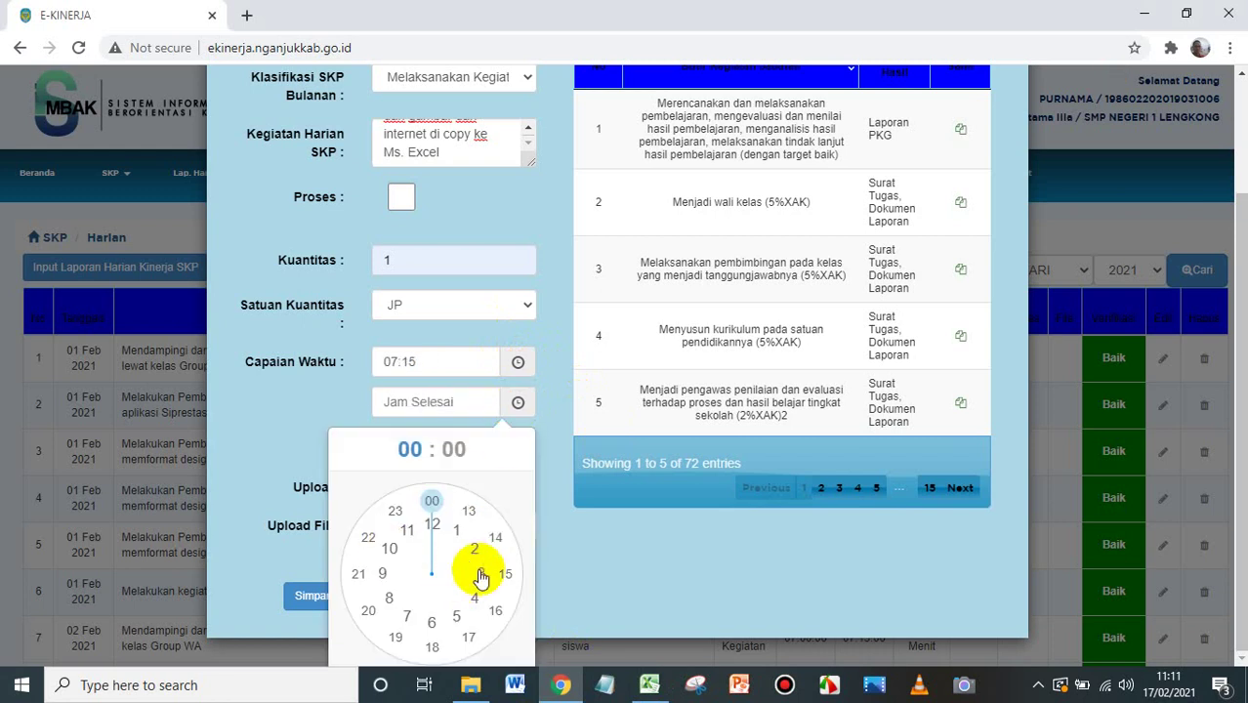
left_click(390, 596)
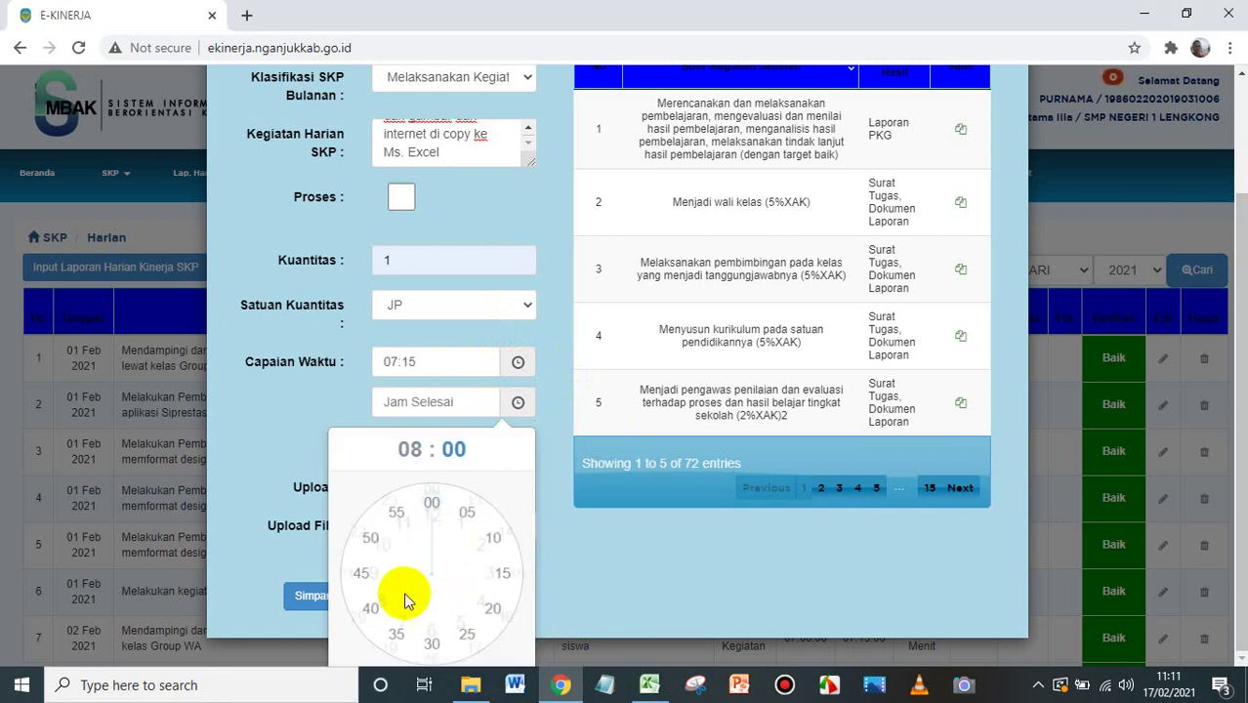
left_click(496, 539)
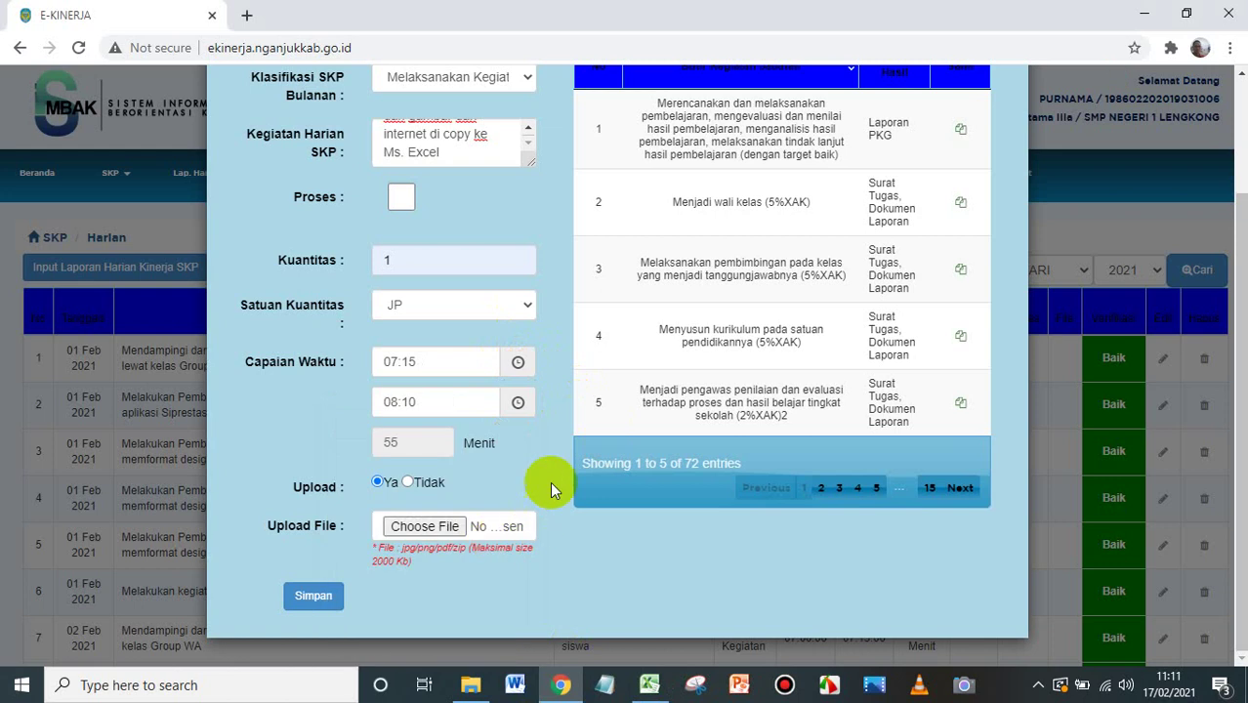
Set Upload to Tidak and save the Kelas 85 activity entry
left_click(408, 483)
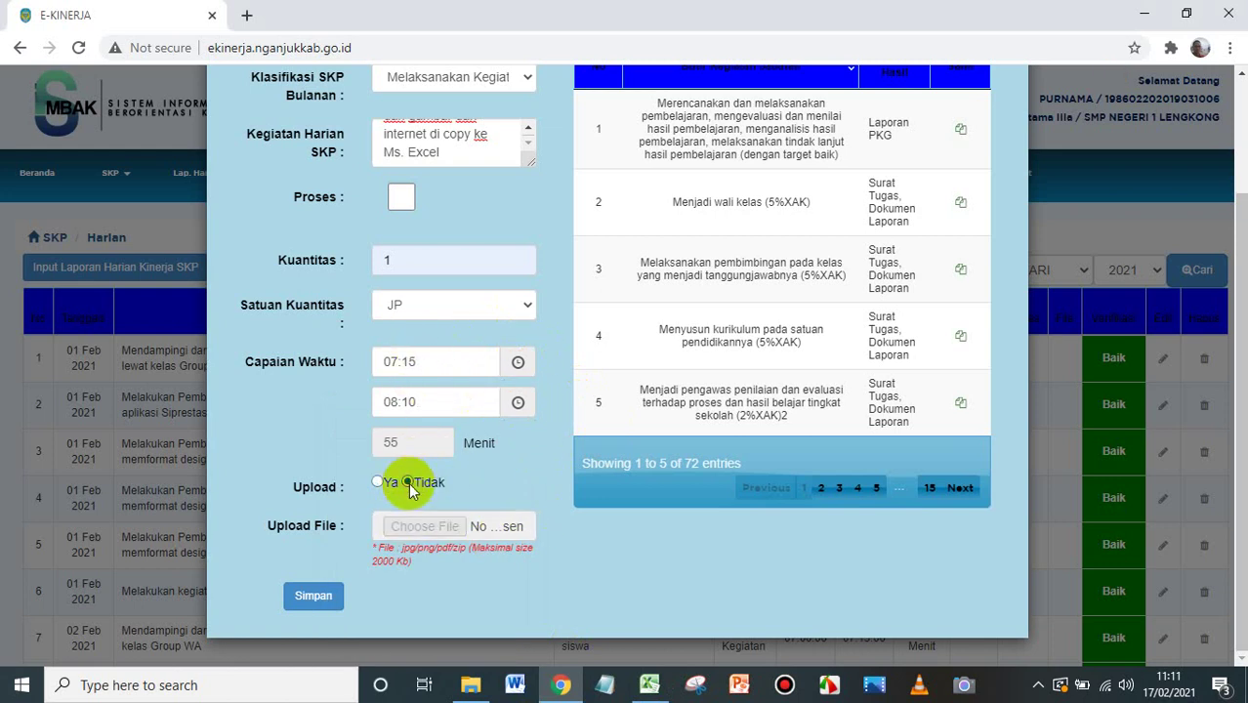
left_click(314, 597)
left_click(786, 143)
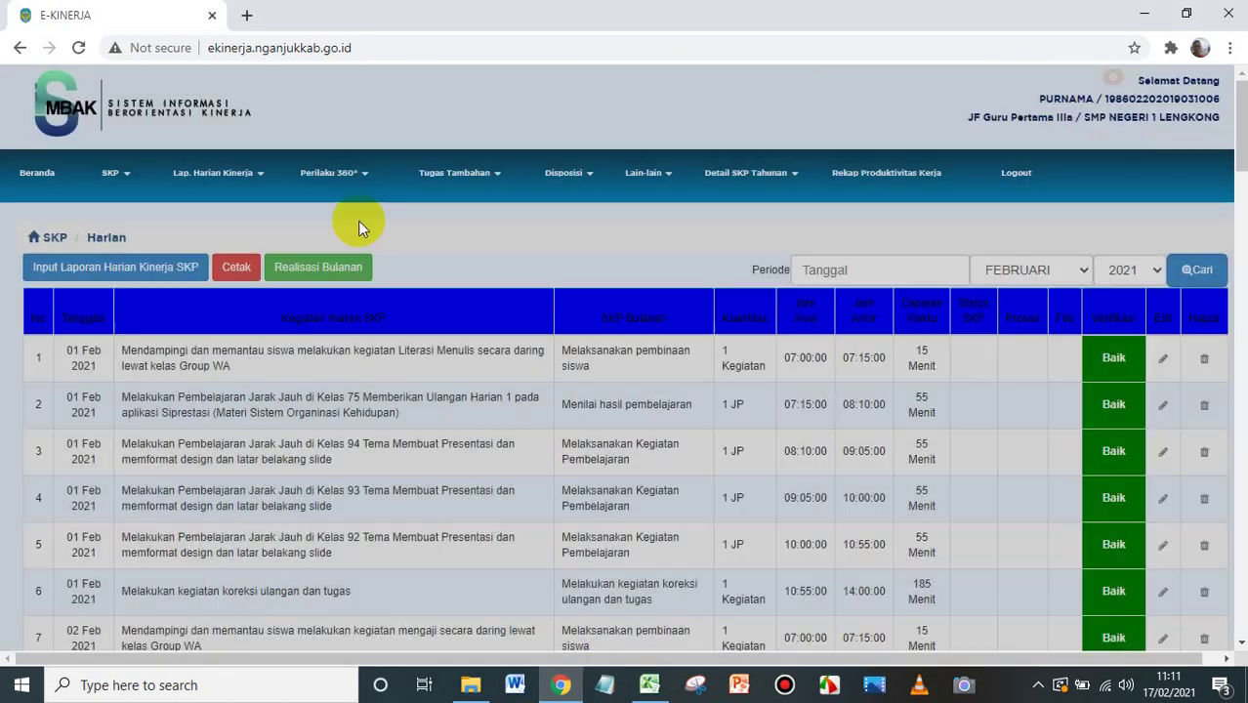
Start a new daily SKP report entry, switch to Excel and copy the Membuat Administrasi Pembelajaran description in cell D73
left_click(106, 275)
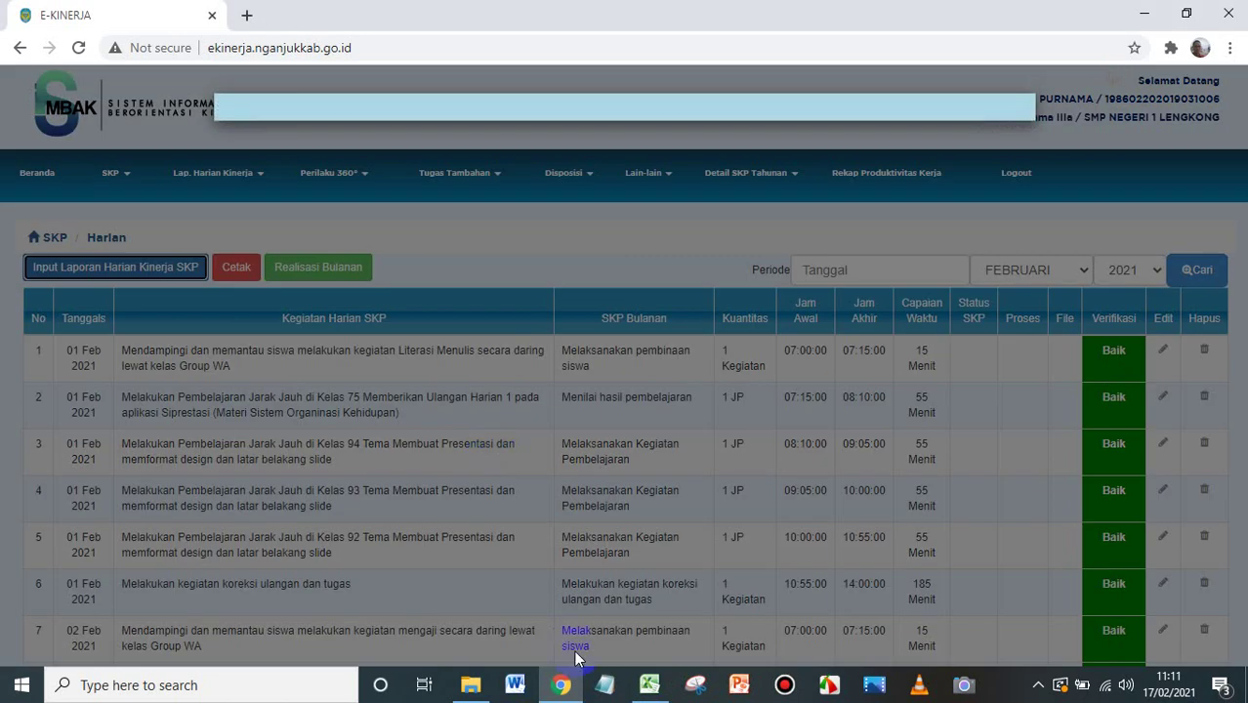
left_click(649, 691)
left_click(412, 407)
key("ctrl+c")
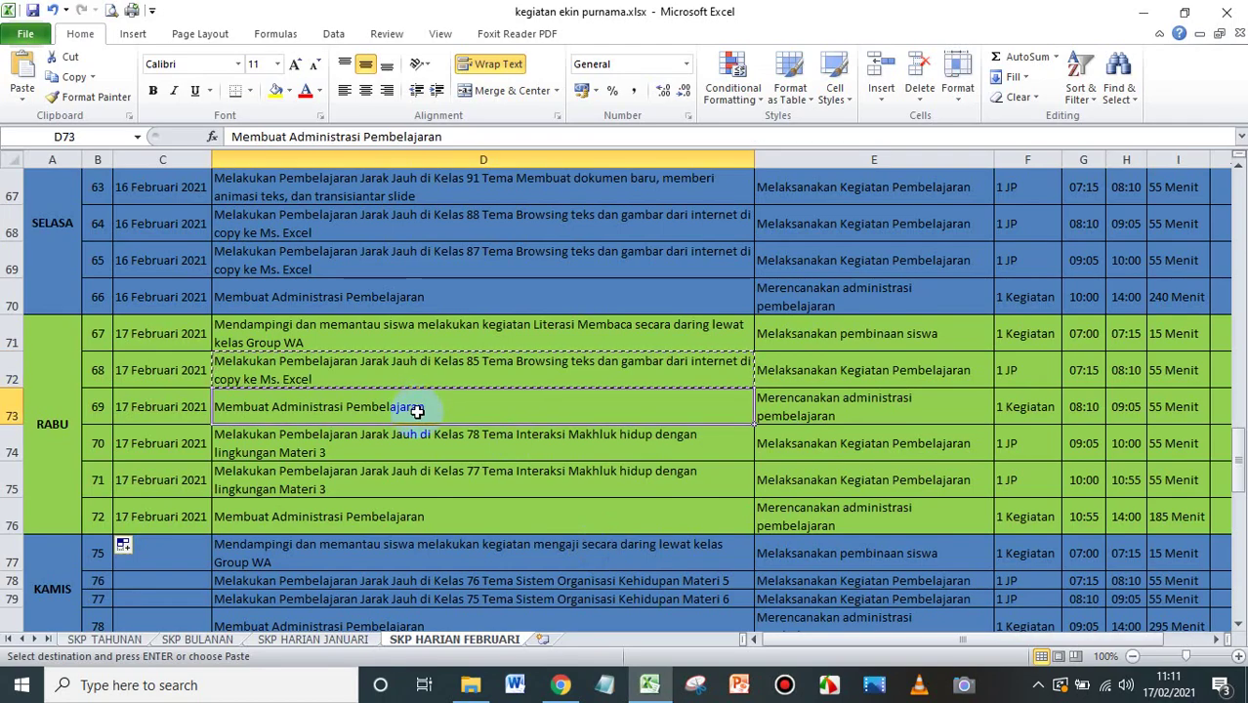
scroll(436, 450, "down", 2)
scroll(436, 450, "up", 1)
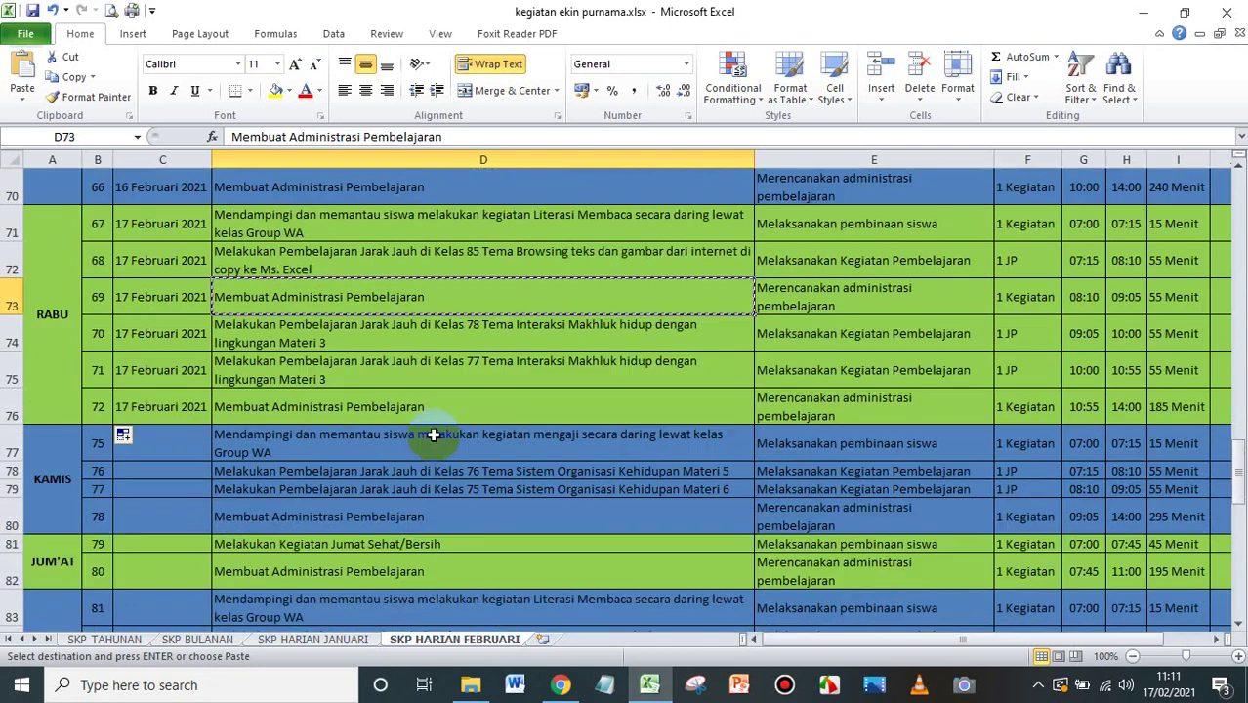
In the Chrome form, set Klasifikasi SKP Bulanan to Merencanakan administrasi pembelajaran and paste the copied description into Kegiatan Harian SKP without the trailing line break
left_click(559, 685)
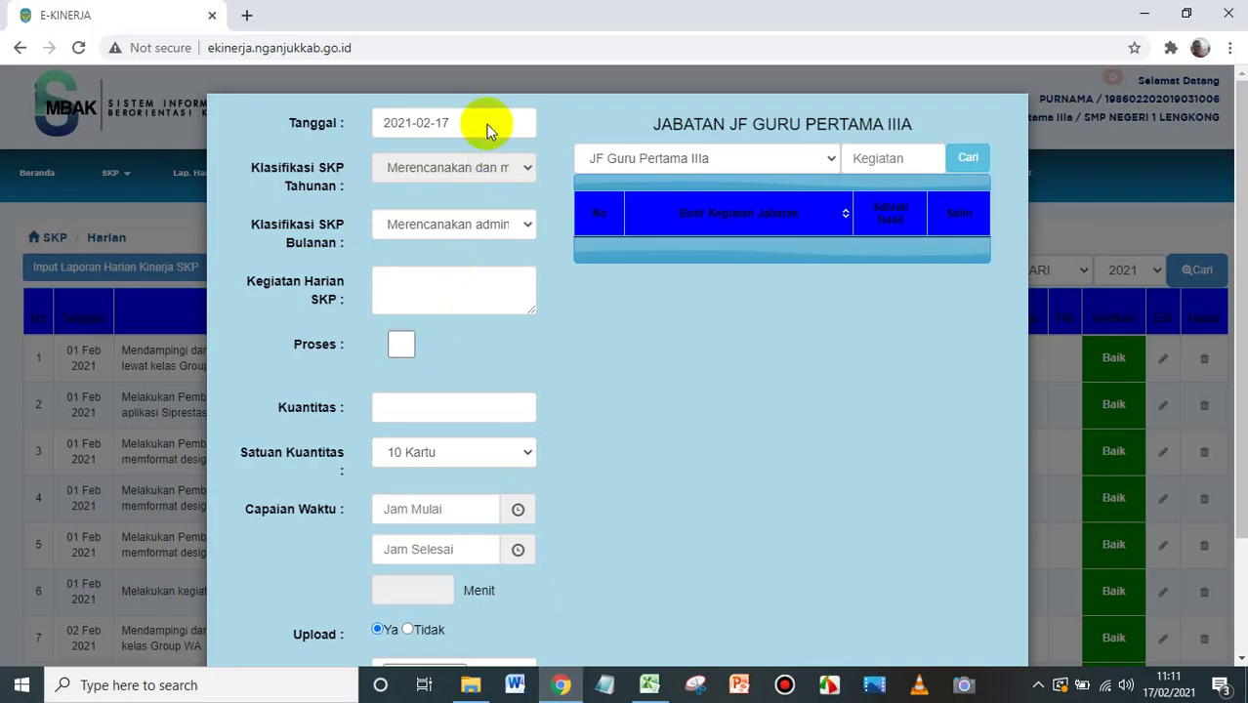
left_click(650, 686)
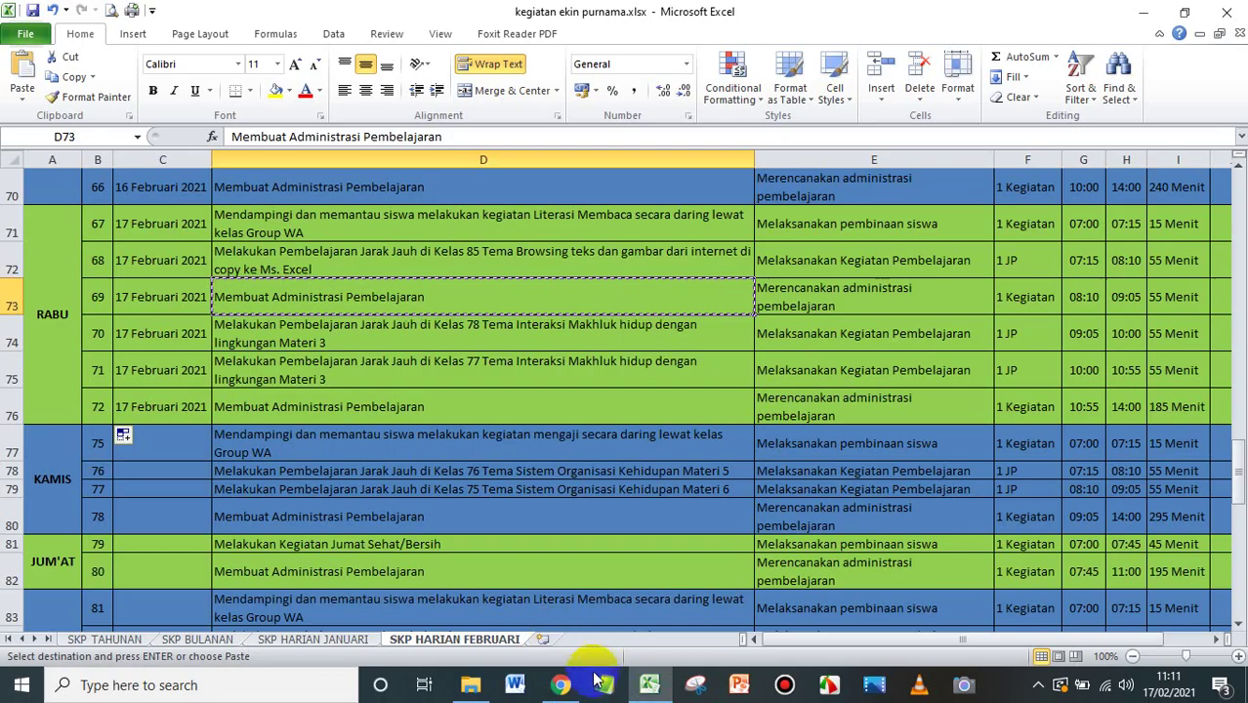
left_click(567, 687)
left_click(515, 226)
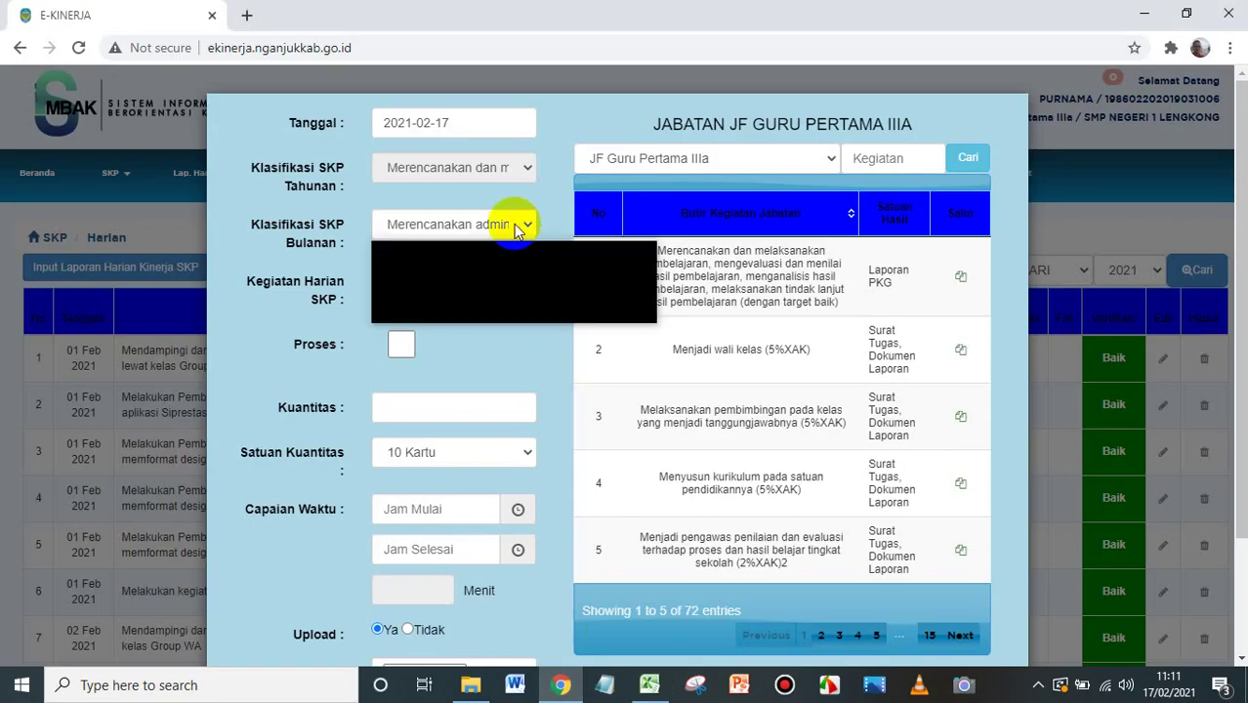
left_click(503, 250)
left_click(455, 283)
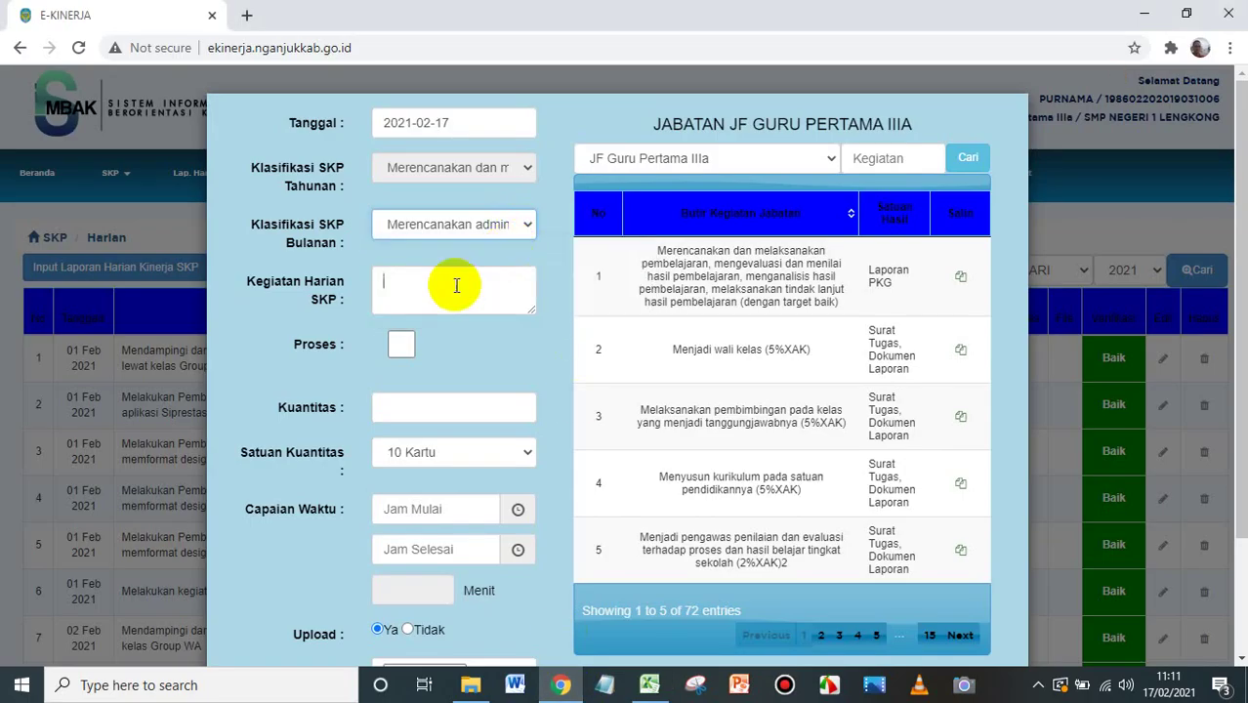
key("ctrl+v")
key("BackSpace")
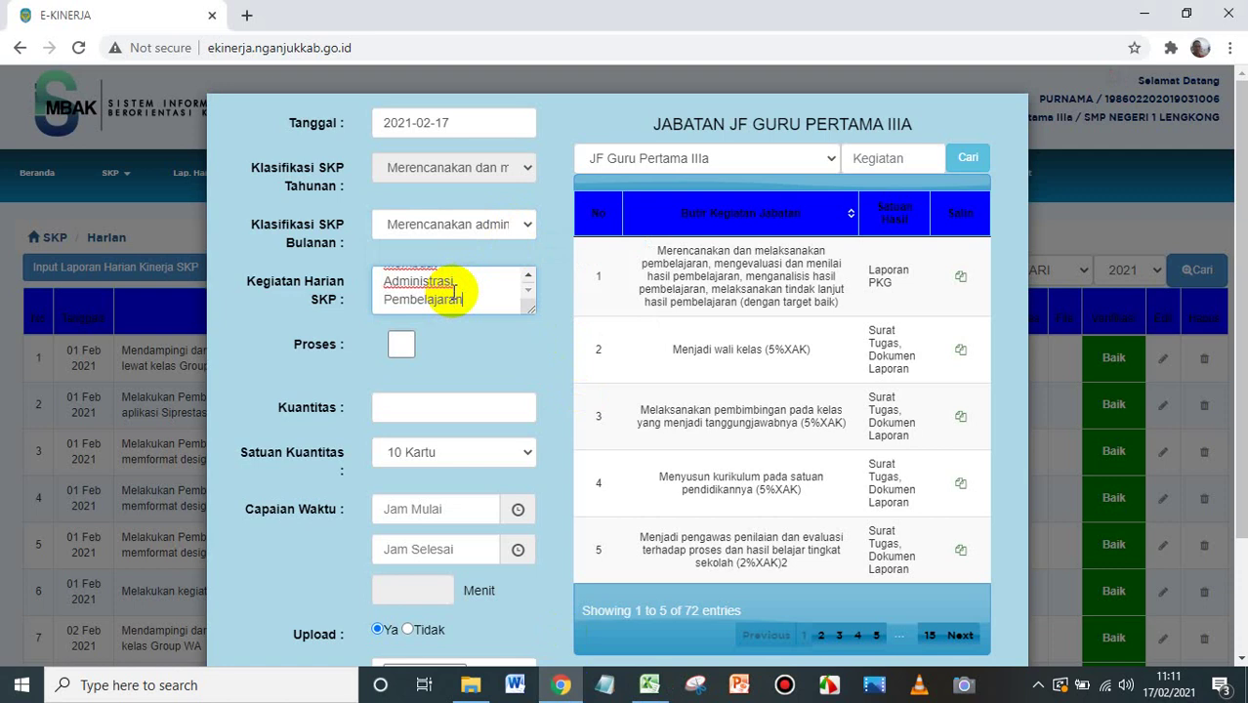
Set Kuantitas to 1 and Satuan Kuantitas to Kegiatan for the Membuat Administrasi Pembelajaran activity
left_click(435, 407)
type("1")
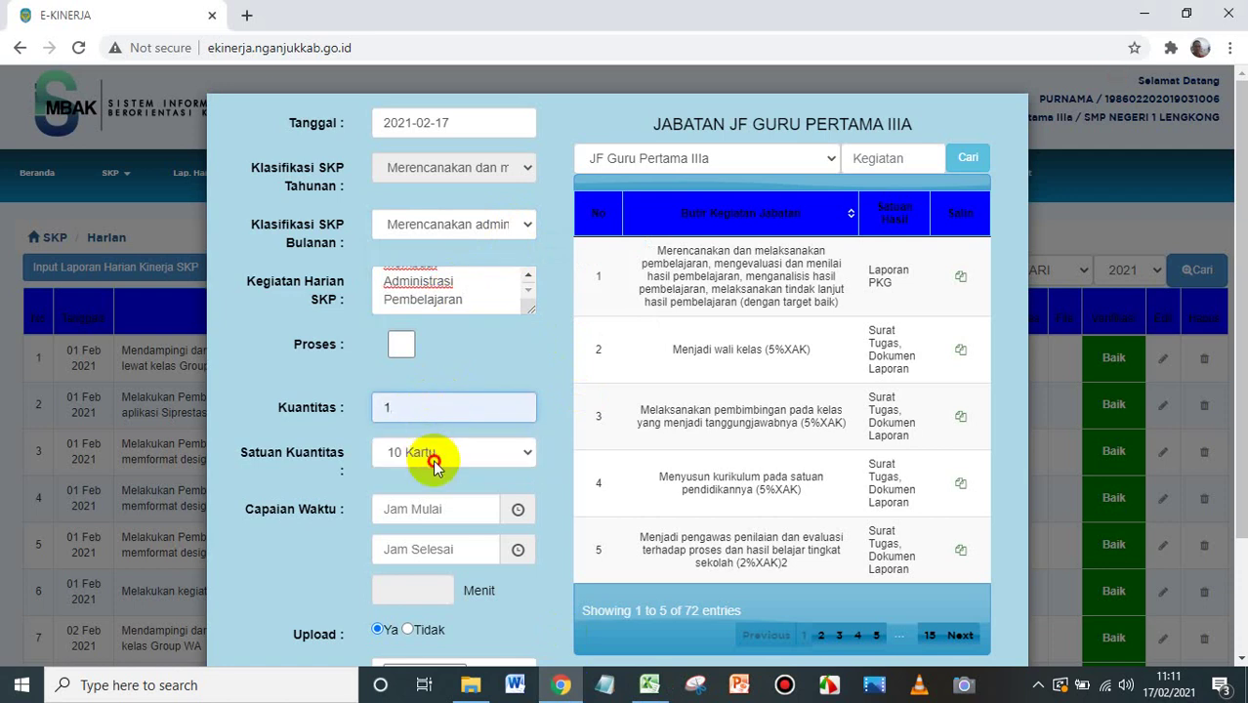
left_click(433, 466)
type("kegiatan")
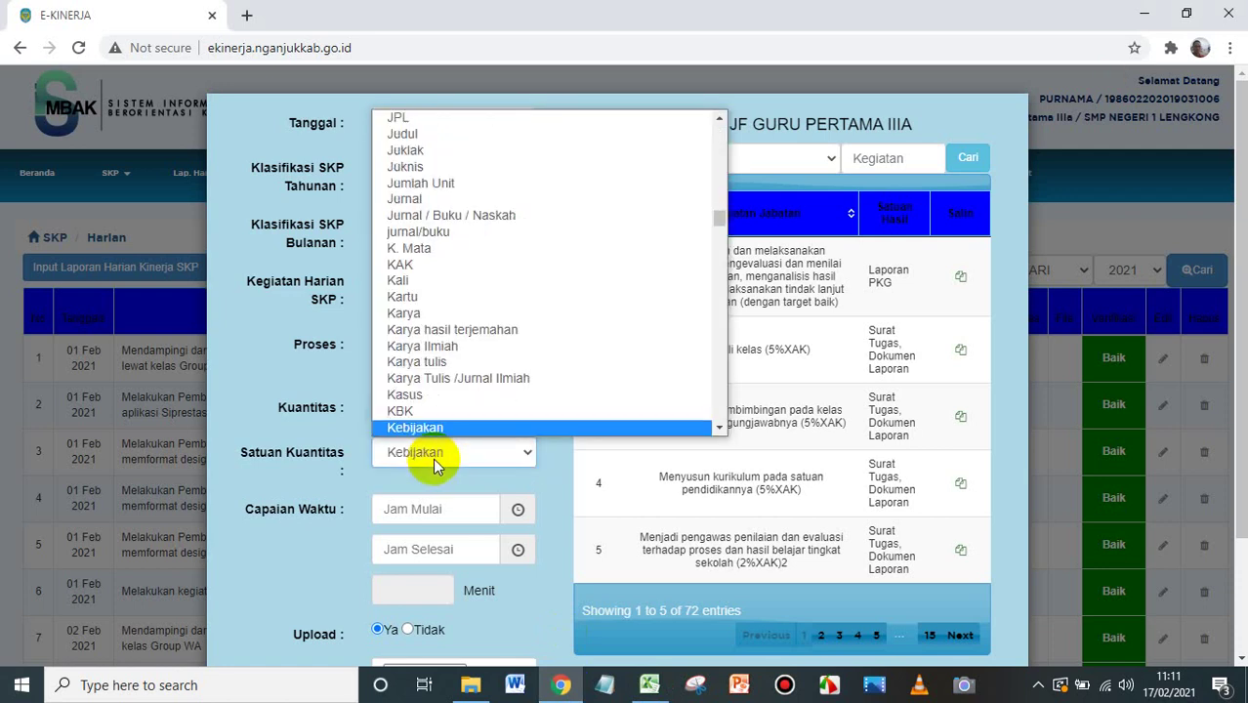
left_click(293, 459)
Check the row 73 times in Excel and, back in the Chrome form, set Jam Mulai to 08:10 and Jam Selesai to 09:05
scroll(322, 459, "down", 2)
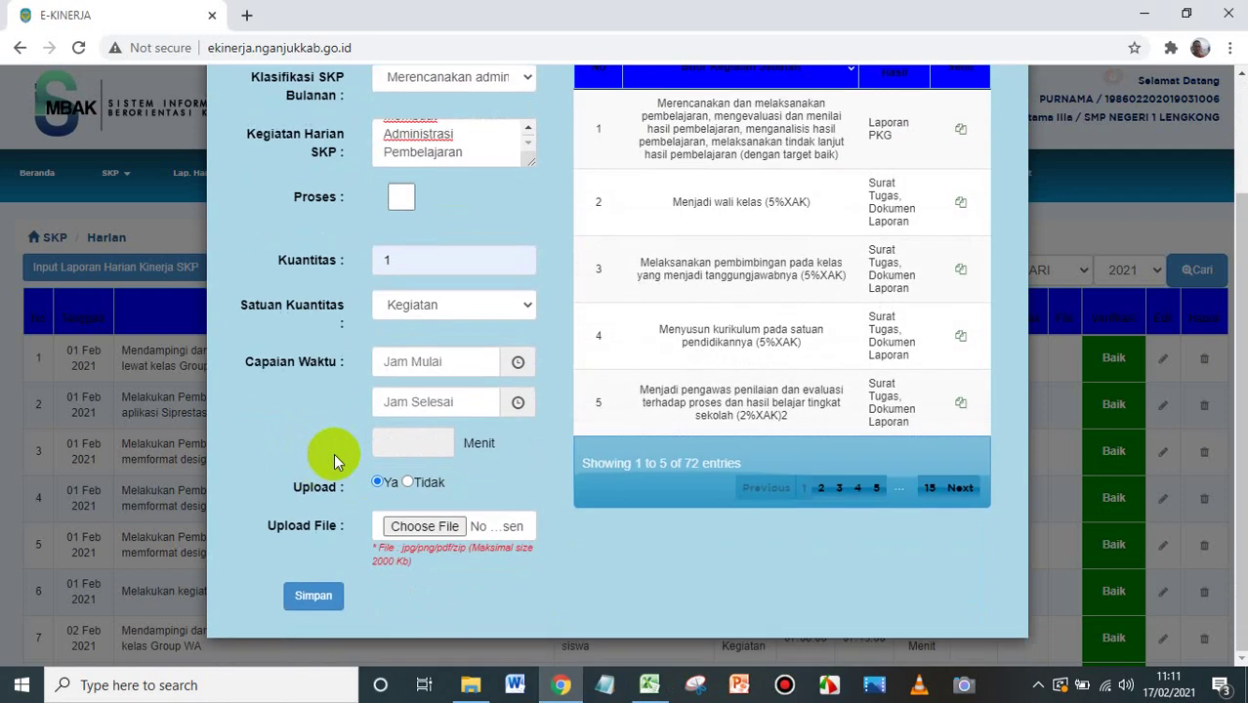
left_click(649, 686)
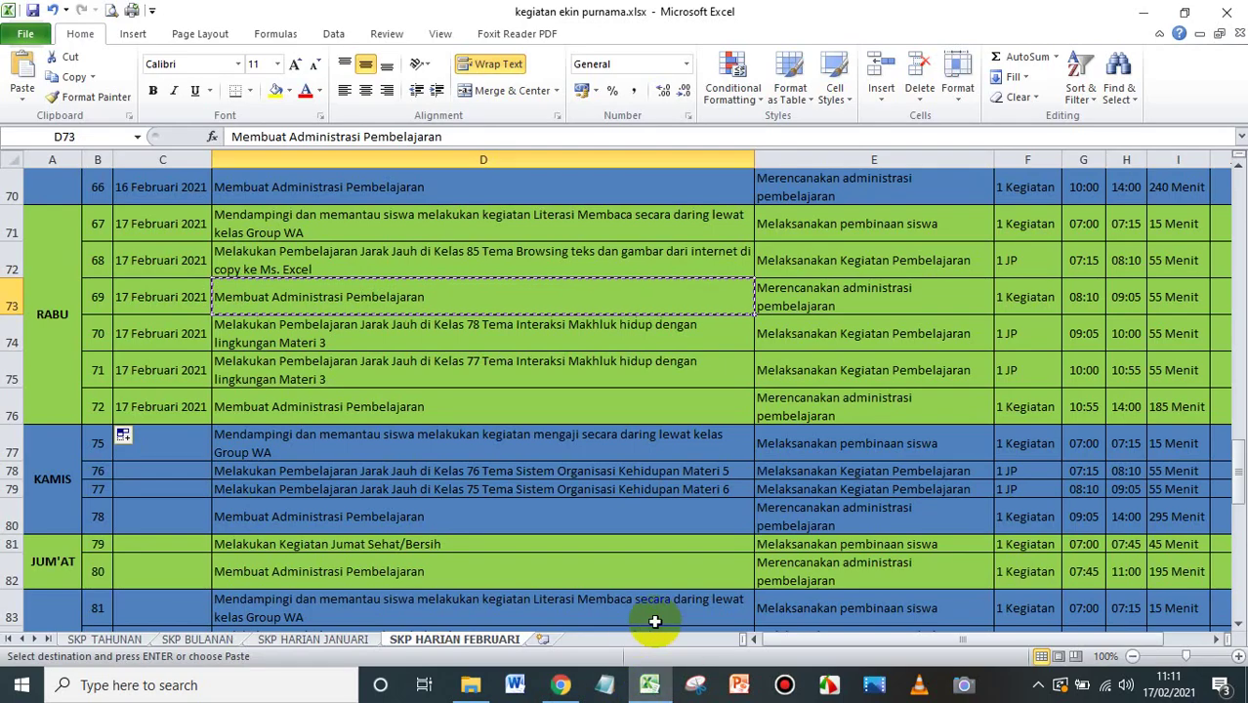
left_click(561, 684)
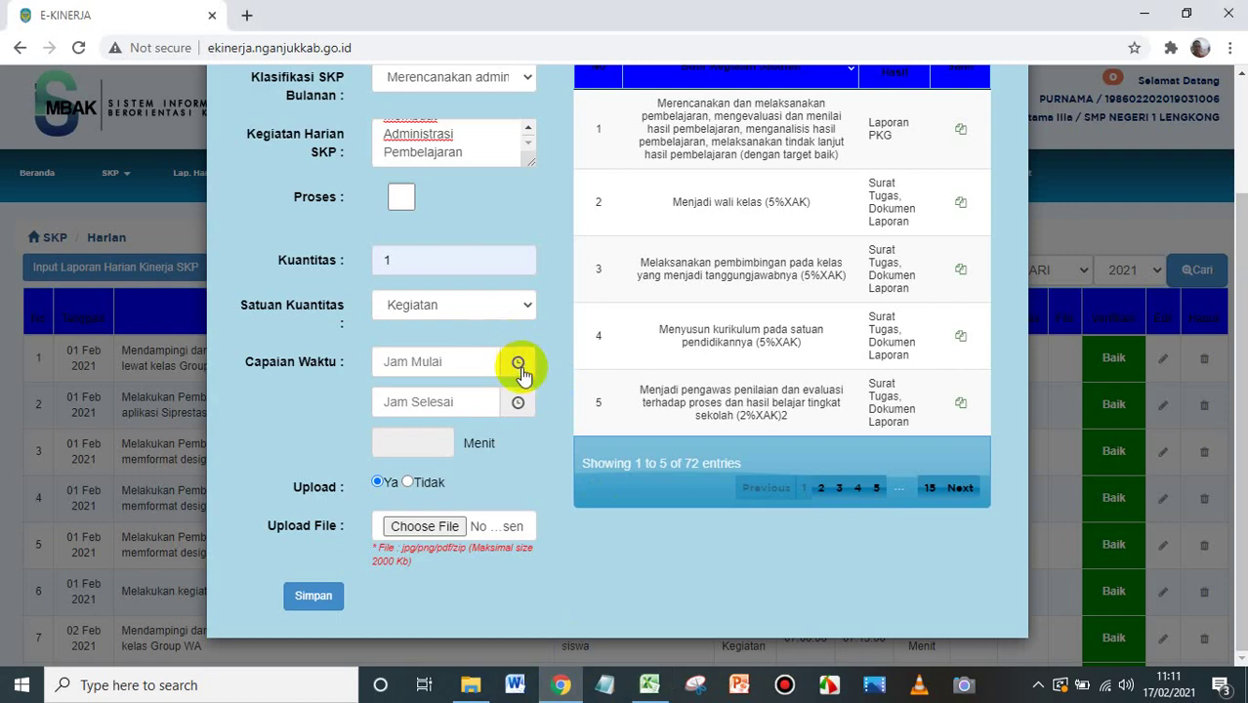
left_click(519, 363)
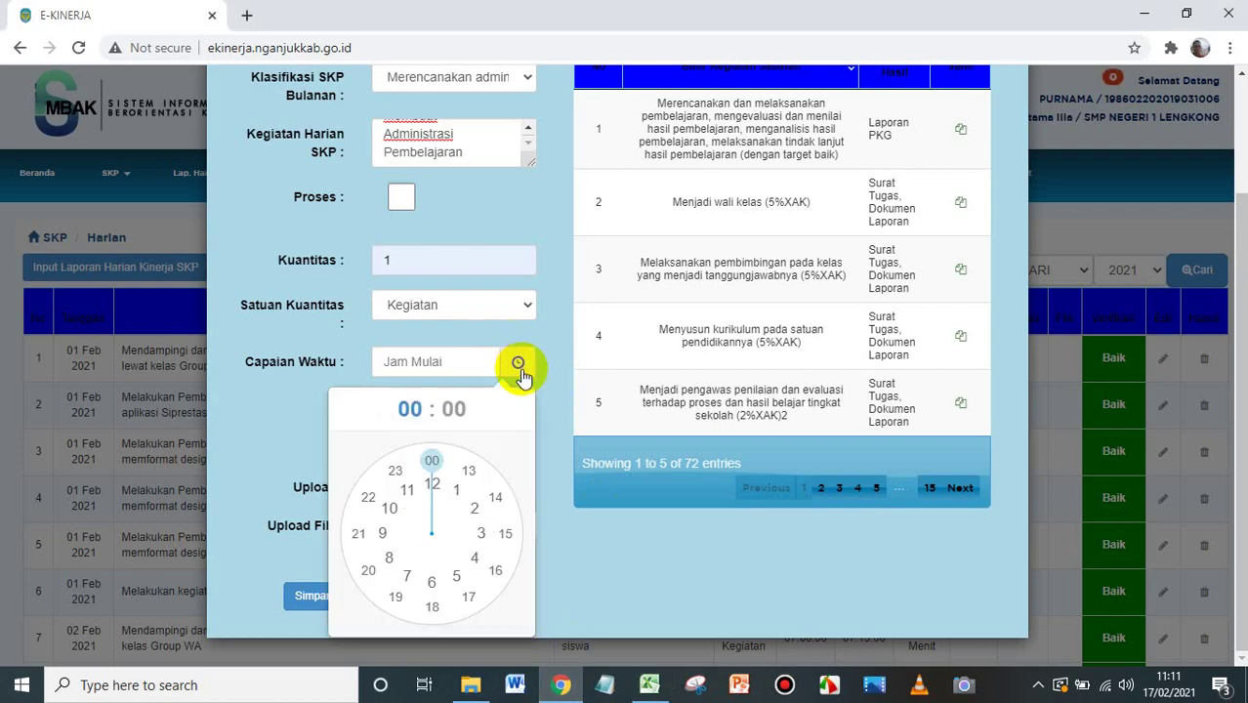
left_click(389, 570)
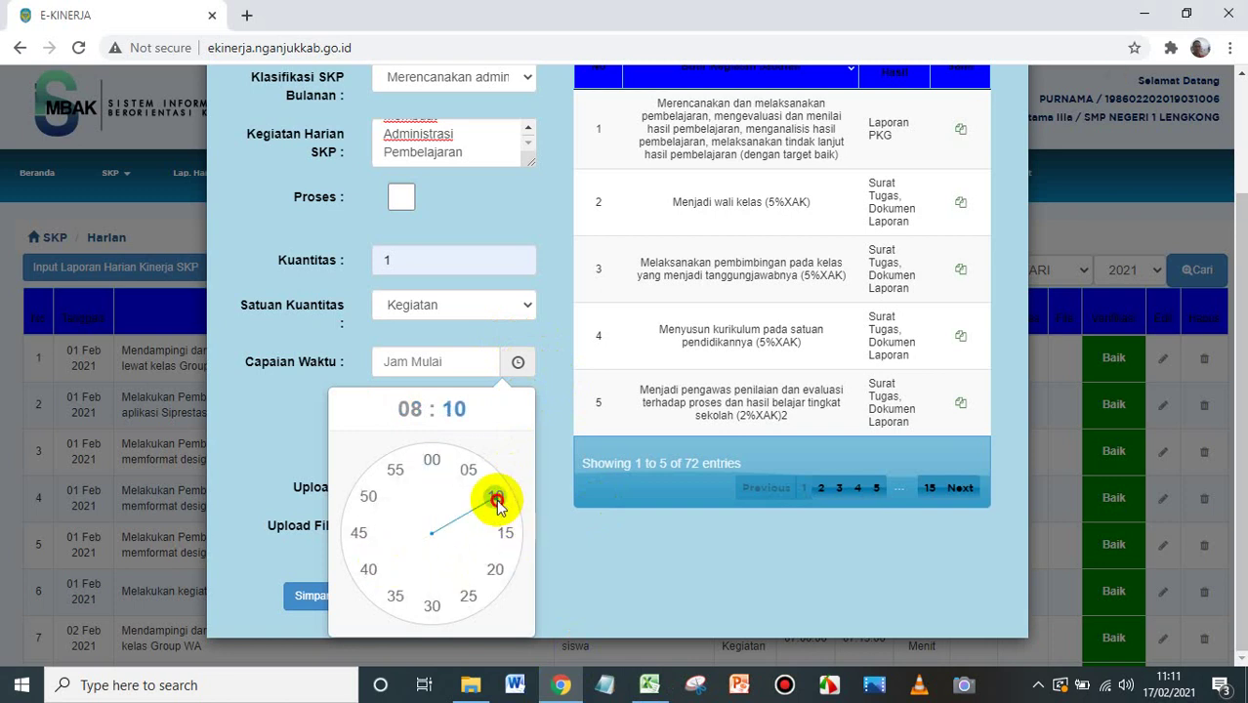
left_click(497, 500)
left_click(517, 404)
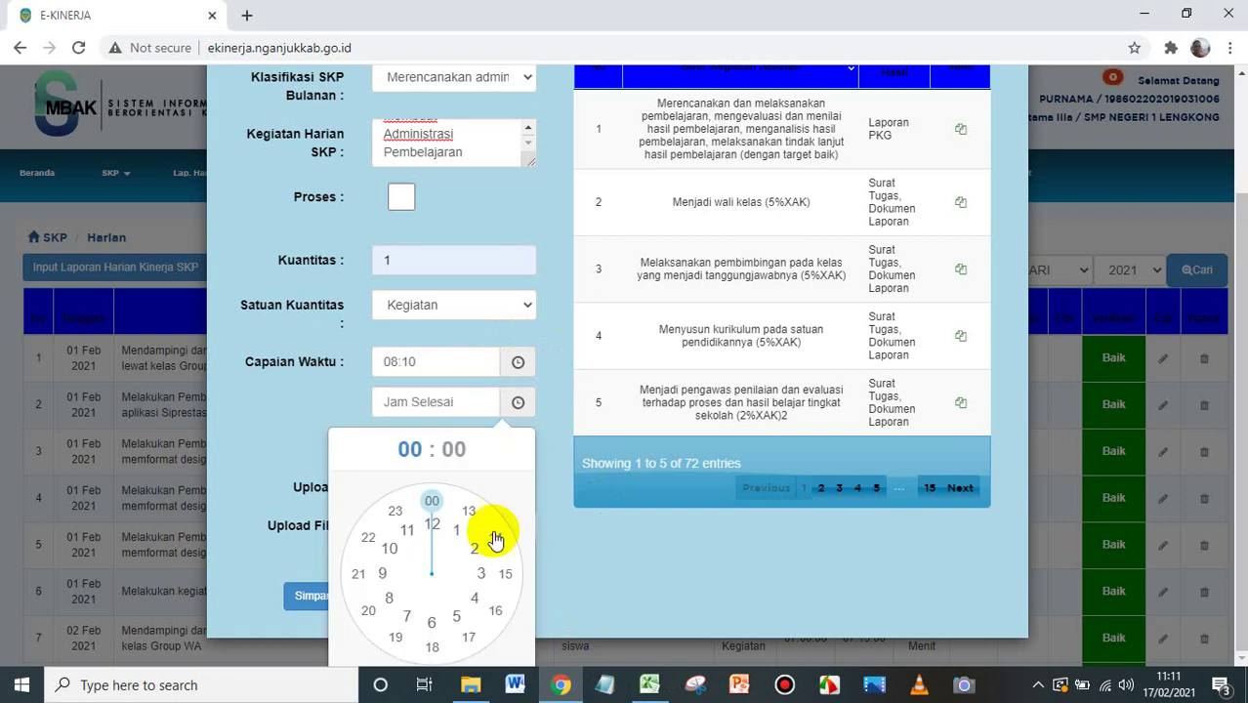
left_click(386, 581)
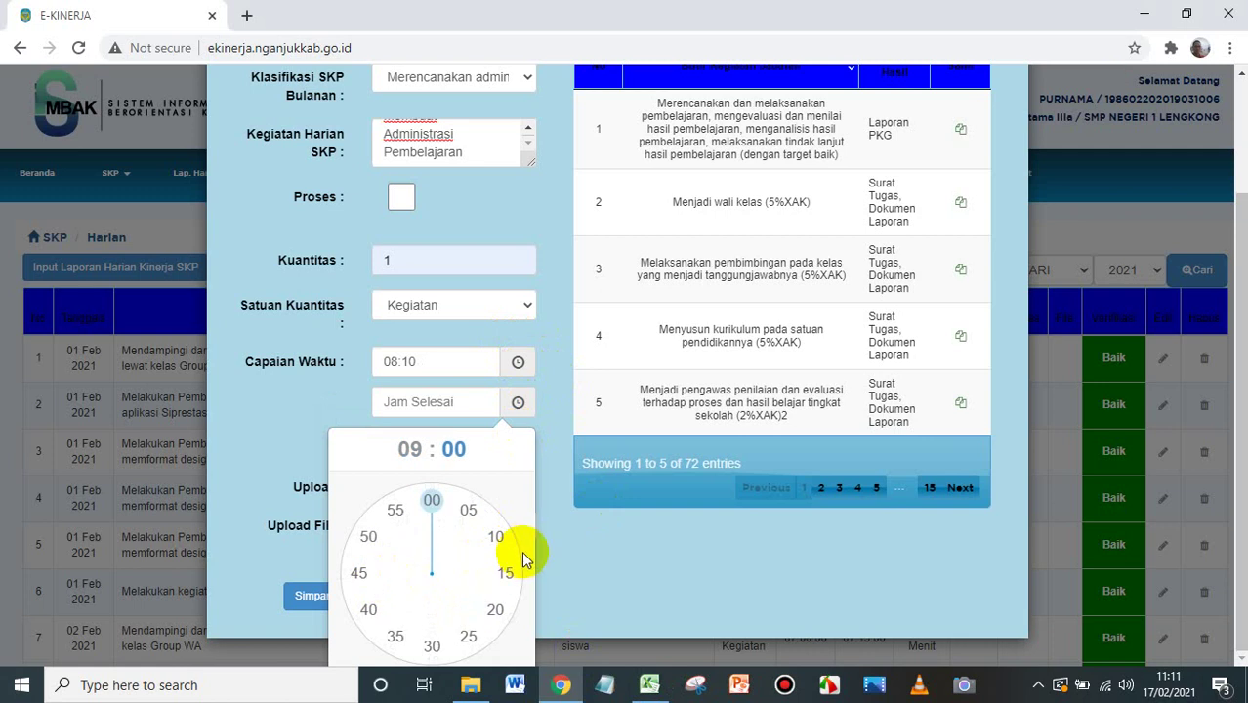
left_click(469, 516)
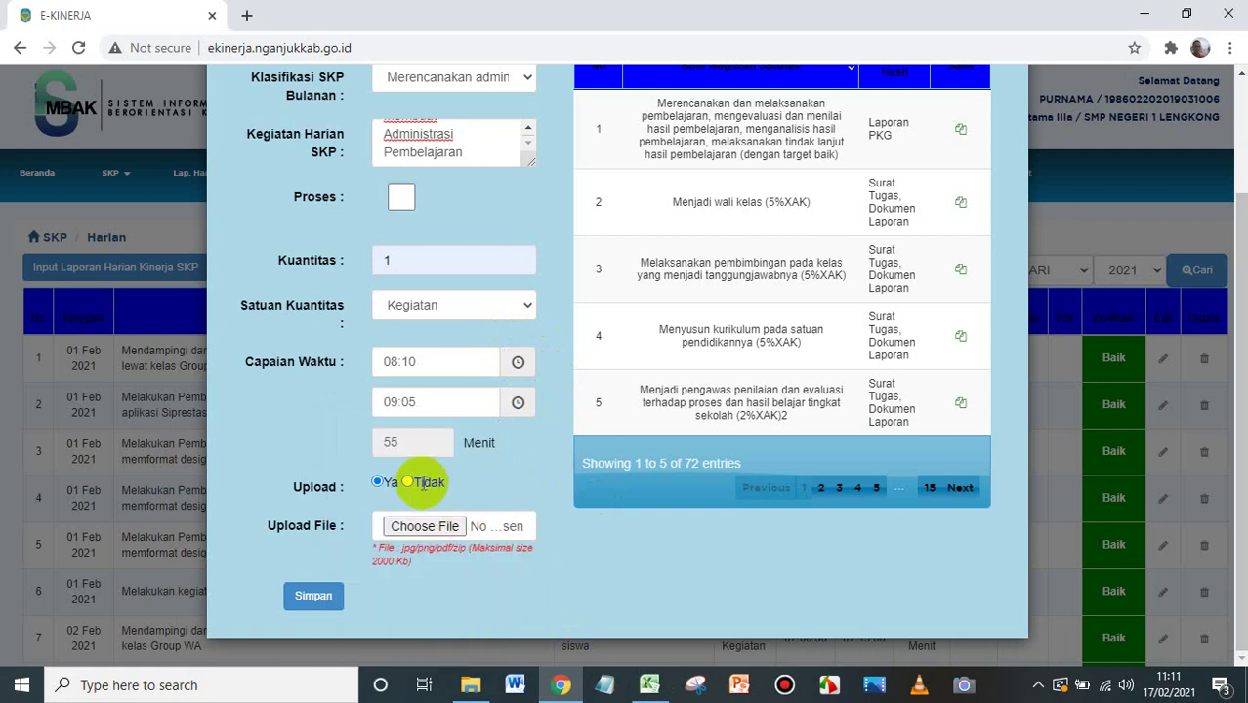
Set Upload to Tidak and save the Membuat Administrasi Pembelajaran entry
left_click(404, 483)
left_click(313, 596)
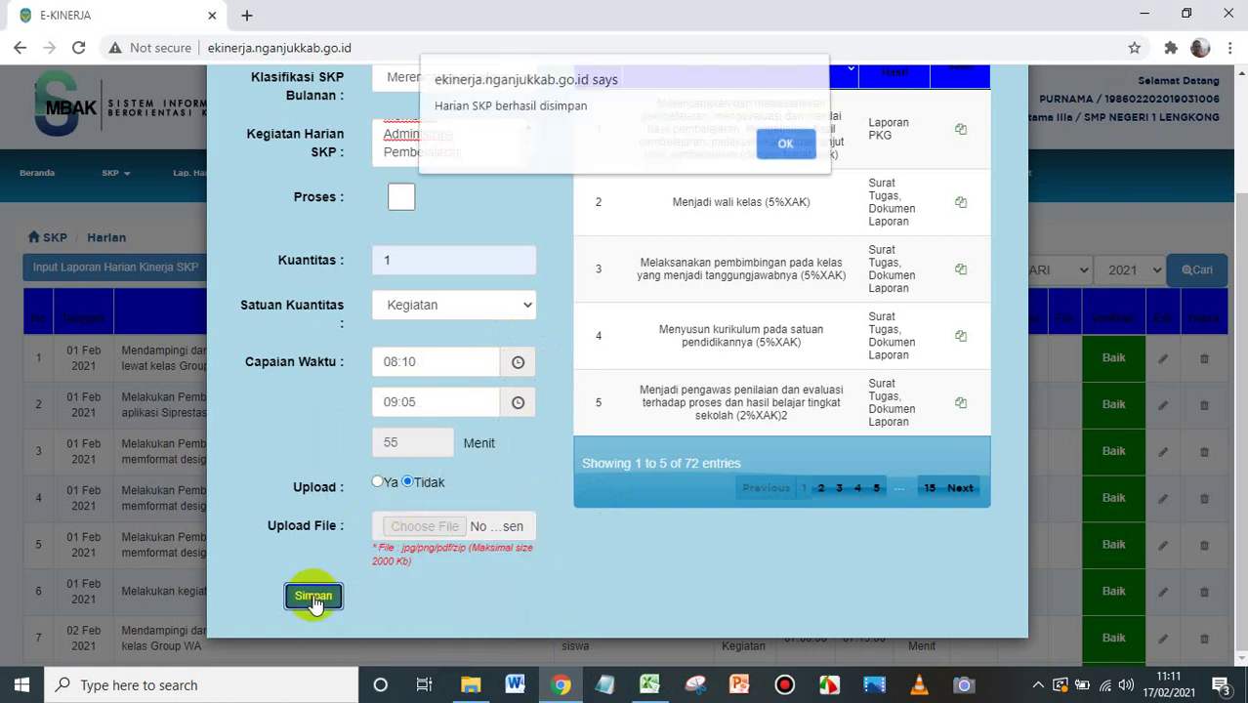
left_click(787, 156)
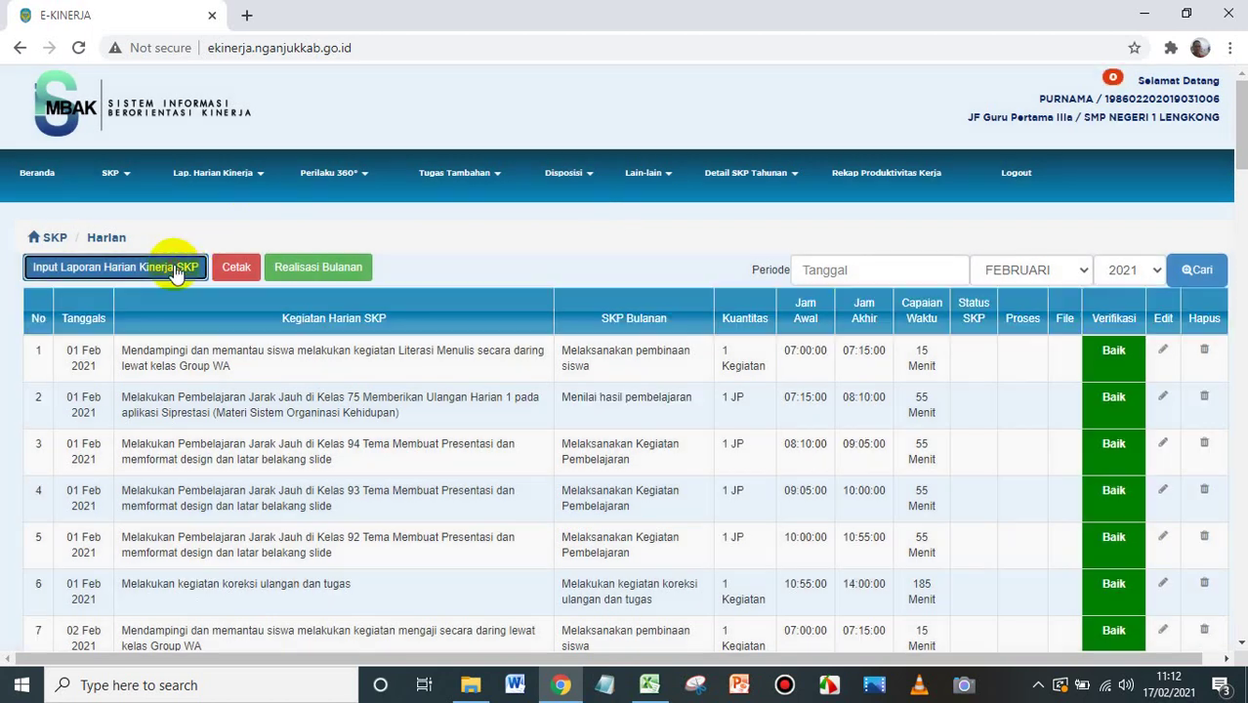
Start a new daily SKP report entry, switch to Excel and copy the Kelas 78 Interaksi Makhluk hidup description in cell D74
left_click(174, 267)
left_click(645, 683)
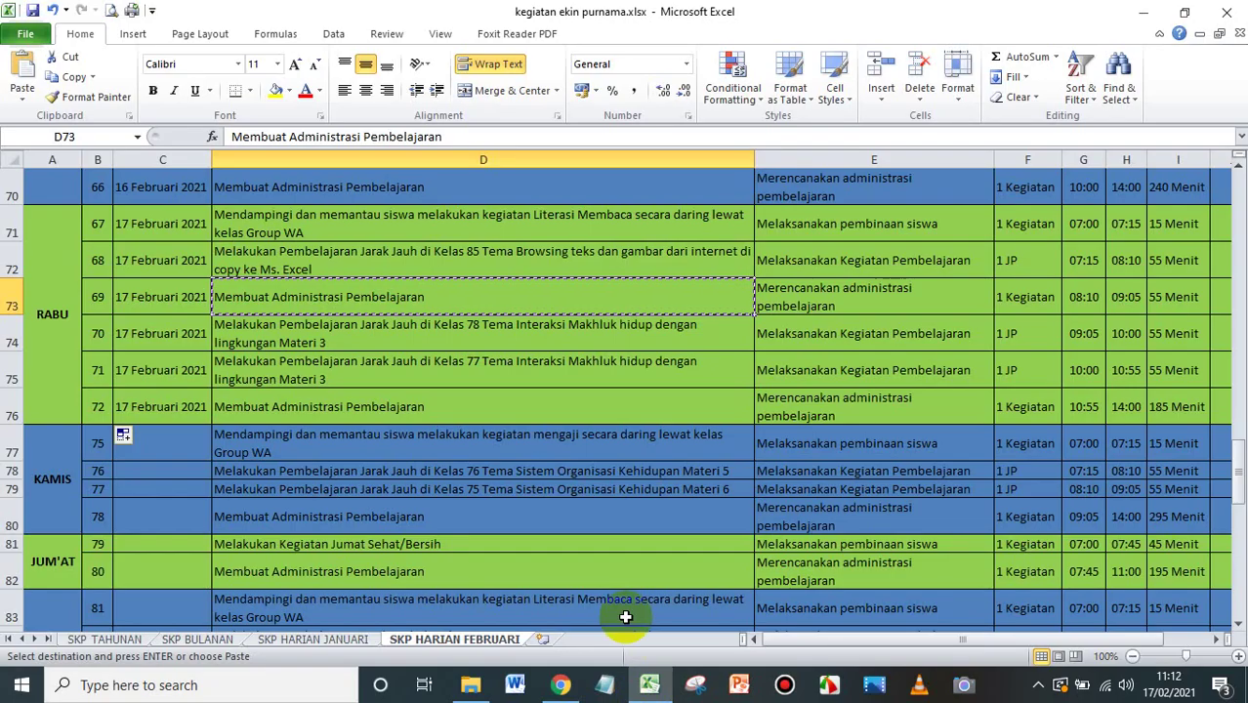
key("ctrl+c")
left_click(337, 330)
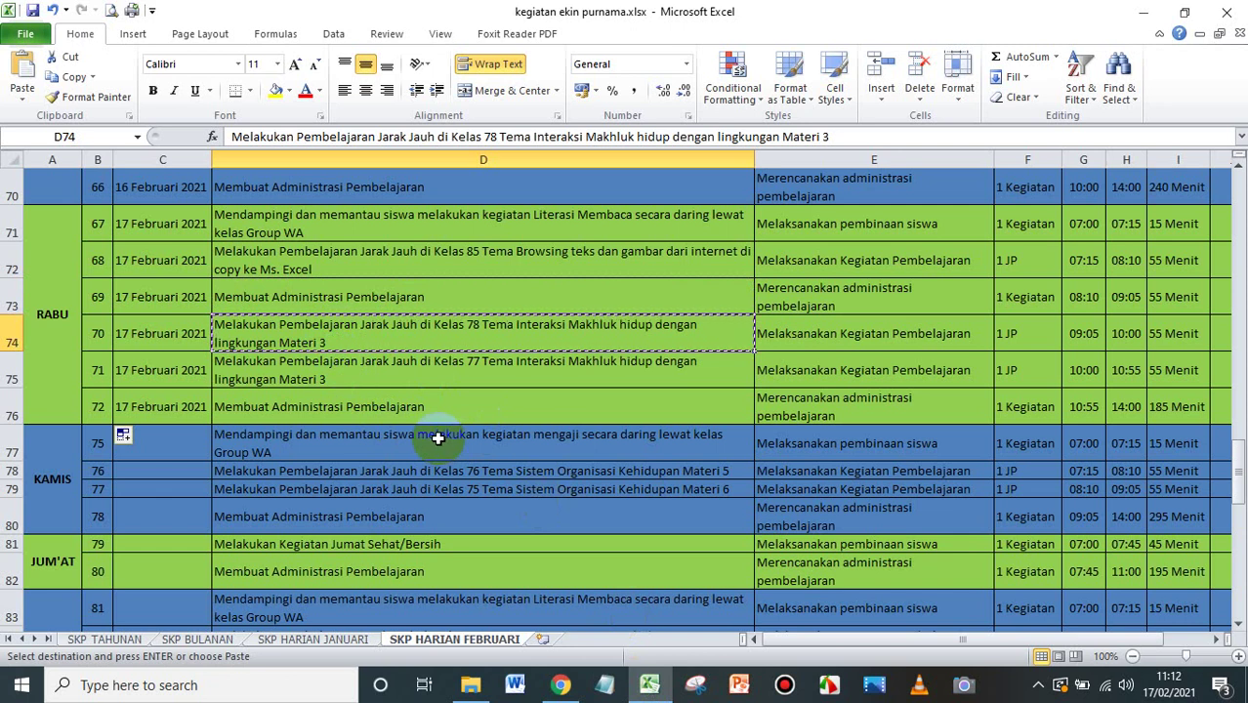
In the Chrome form, set Klasifikasi SKP Bulanan to Melaksanakan Kegiatan Pembelajaran and paste the Kelas 78 description into Kegiatan Harian SKP
left_click(562, 686)
left_click(482, 230)
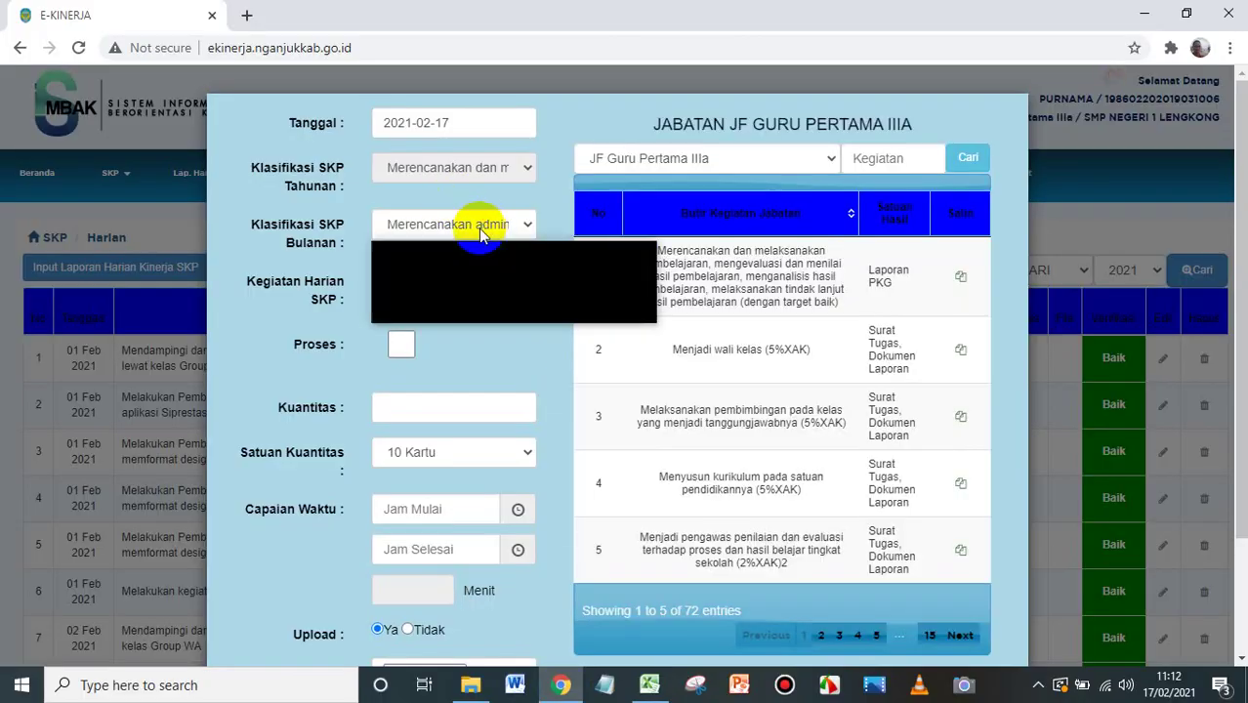
left_click(459, 265)
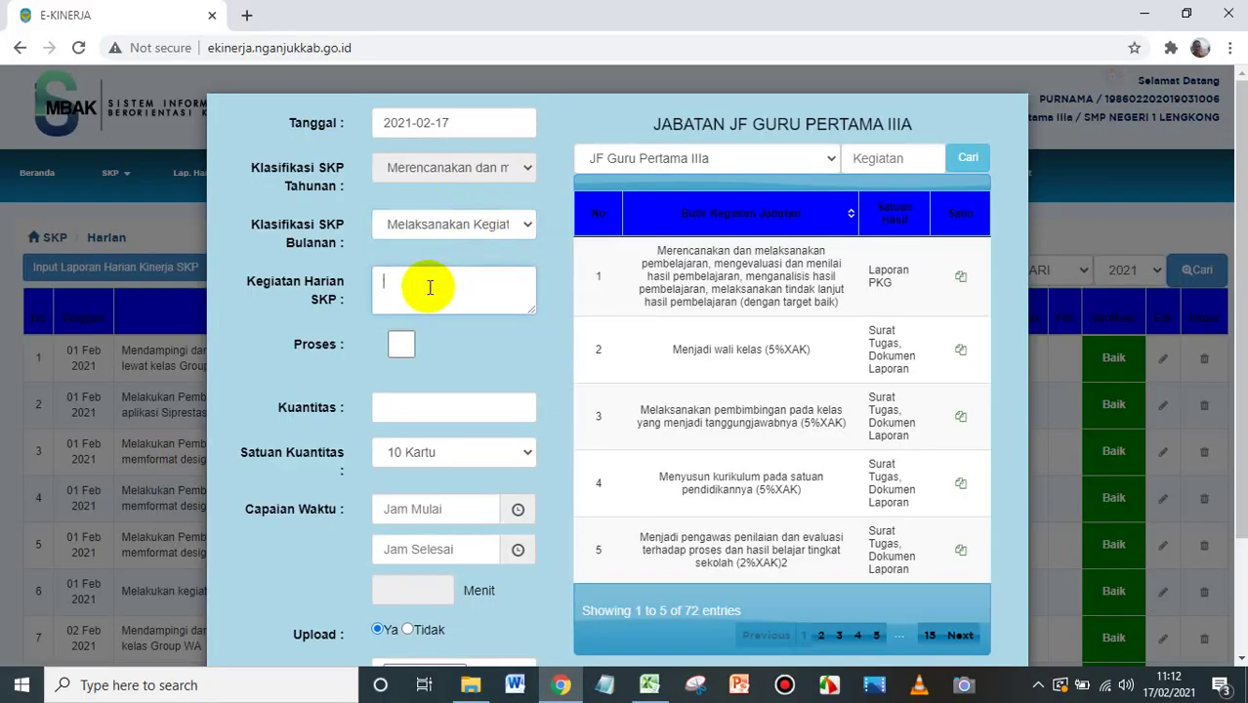
left_click(454, 224)
left_click(493, 264)
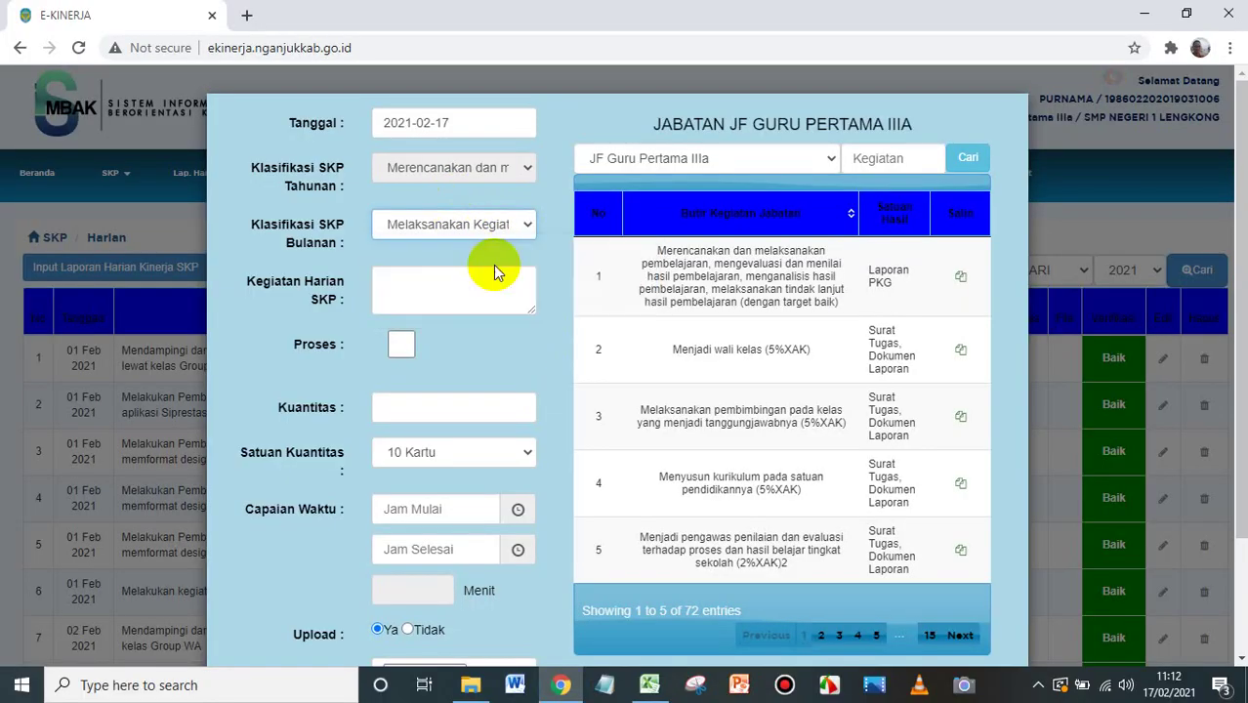
left_click(444, 298)
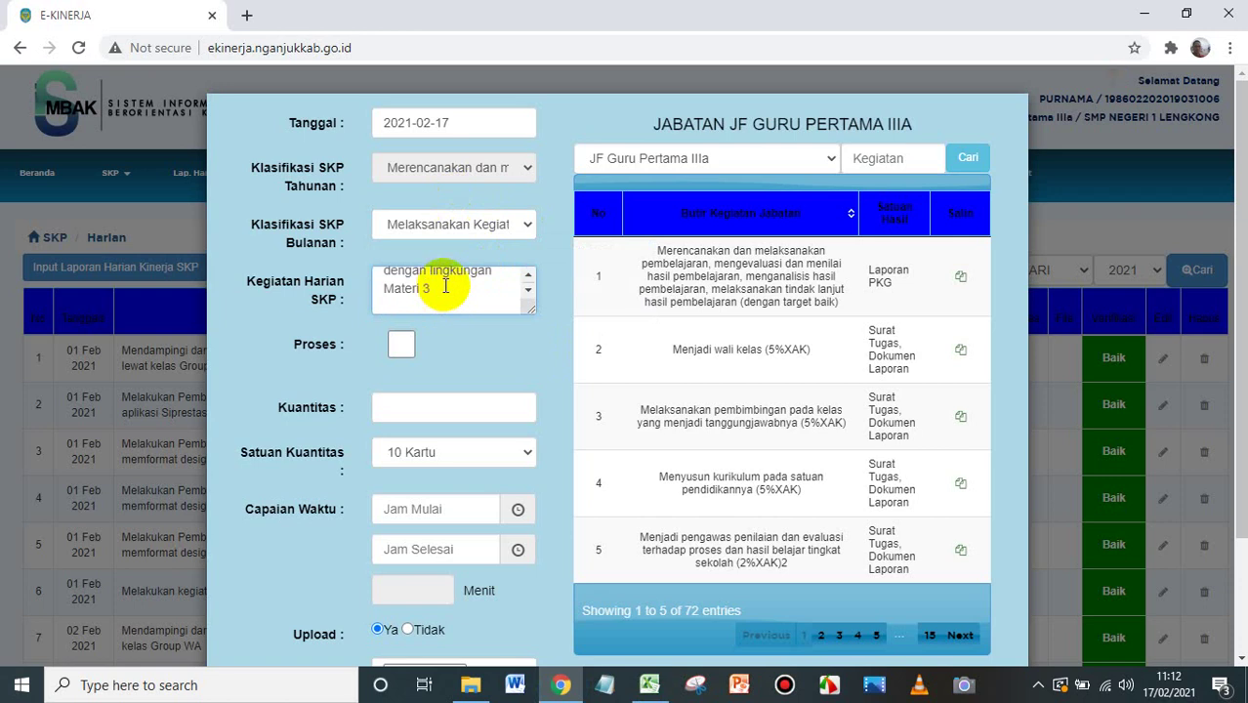
Set Kuantitas to 1 and Satuan Kuantitas to JP for the Kelas 78 activity
scroll(427, 342, "down", 2)
left_click(410, 317)
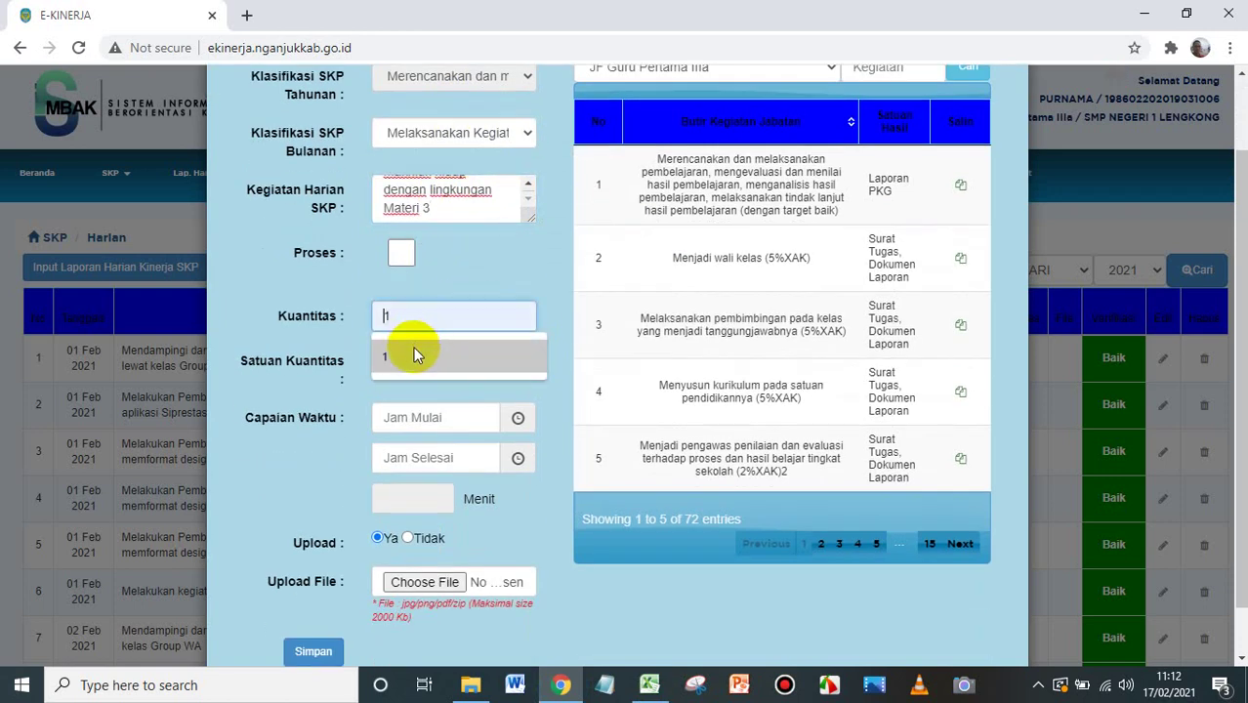
left_click(414, 354)
left_click(433, 363)
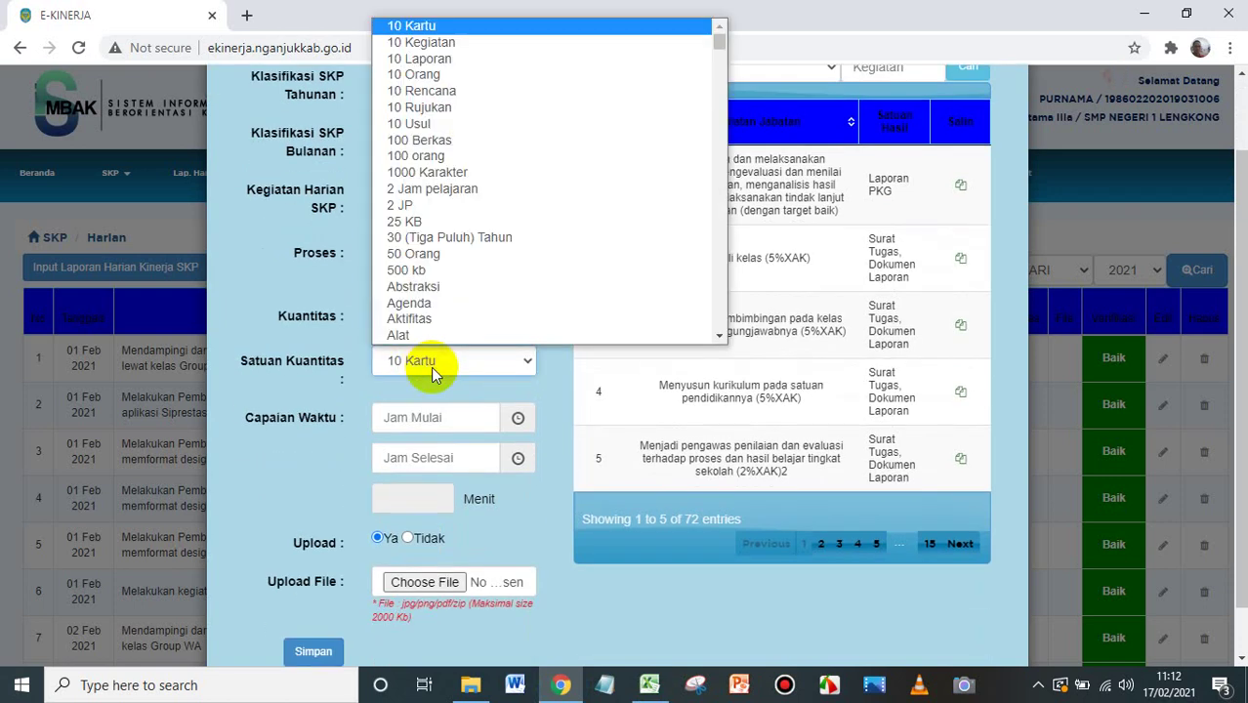
type("jp")
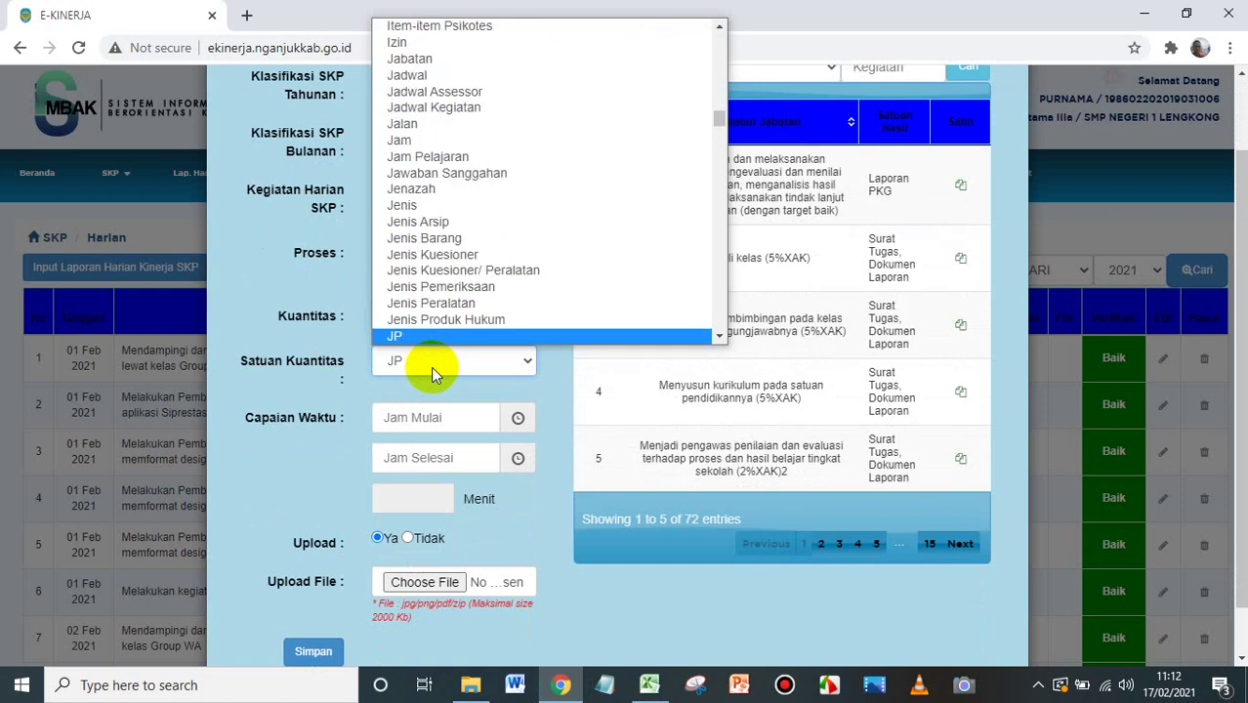
left_click(313, 376)
Set the Kelas 78 activity's Jam Mulai to 09:05 and Jam Selesai to 10:00
scroll(442, 394, "down", 1)
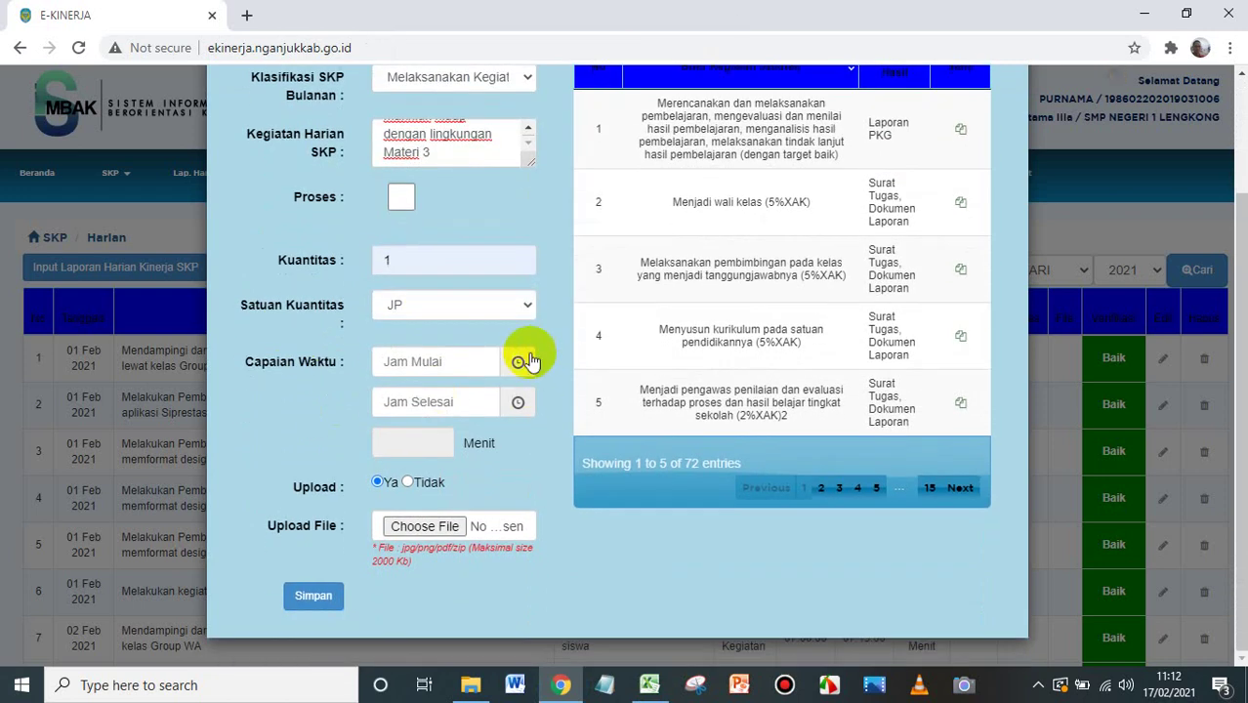
left_click(518, 363)
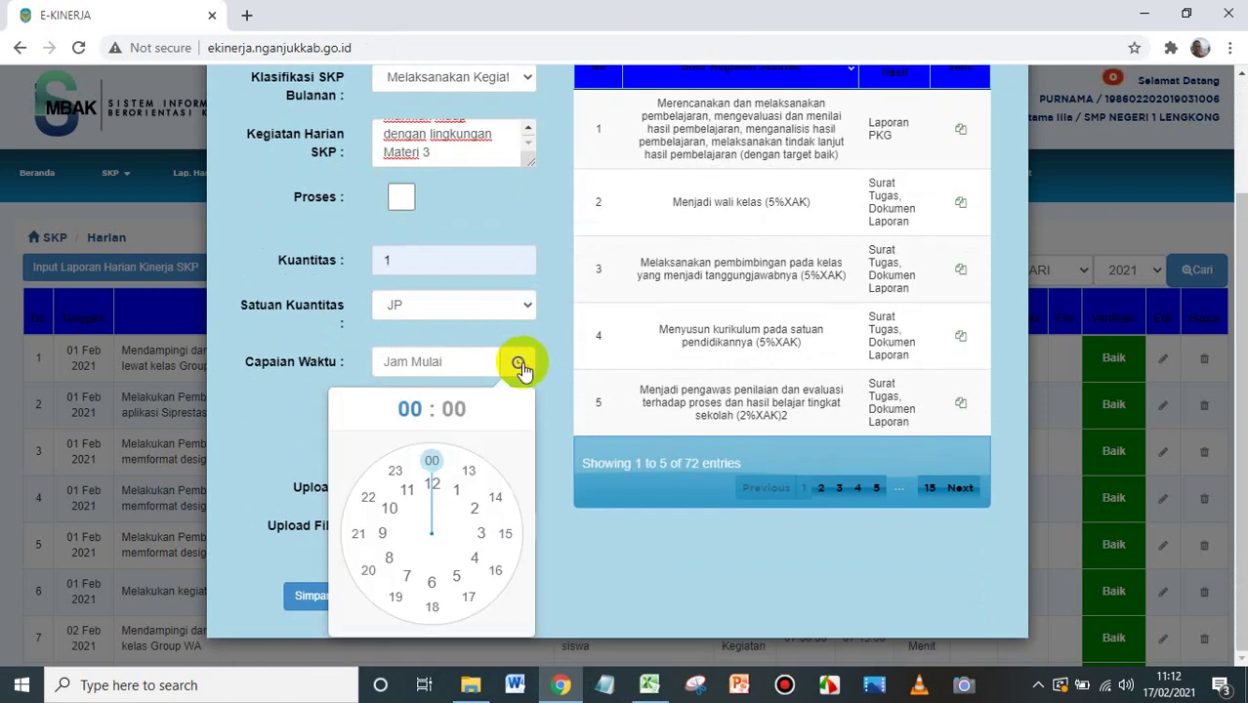
left_click(383, 545)
left_click(467, 478)
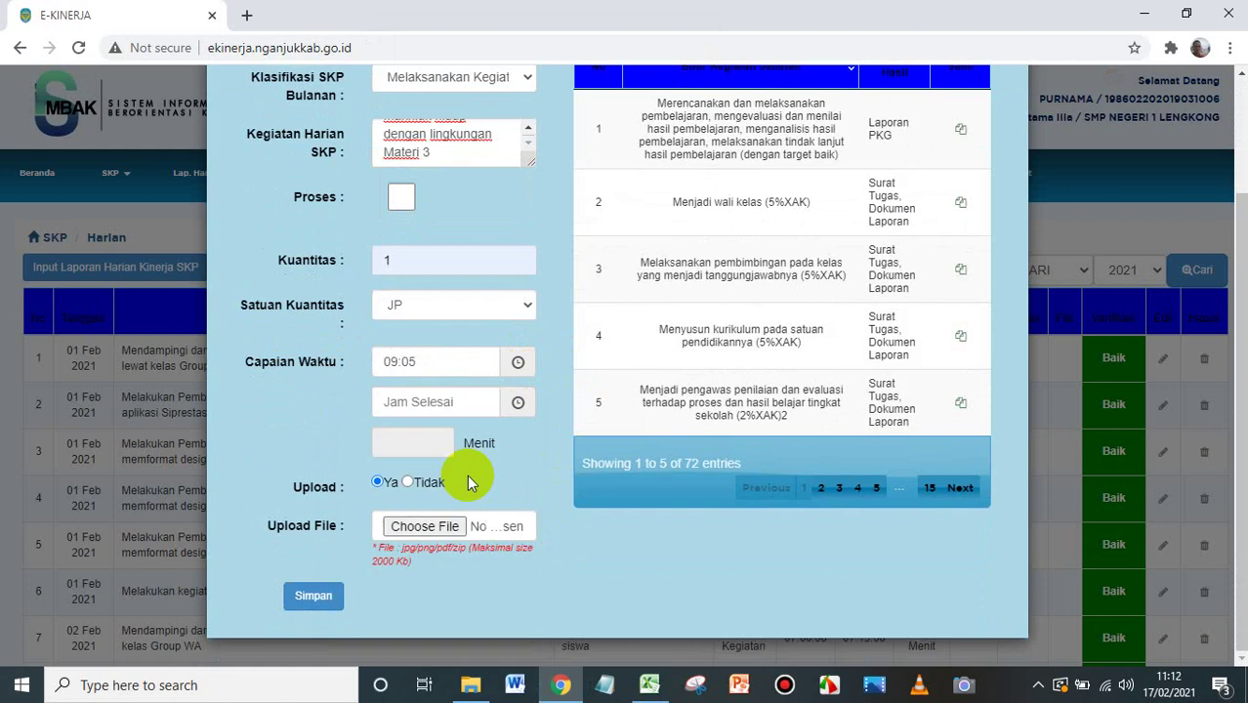
left_click(518, 402)
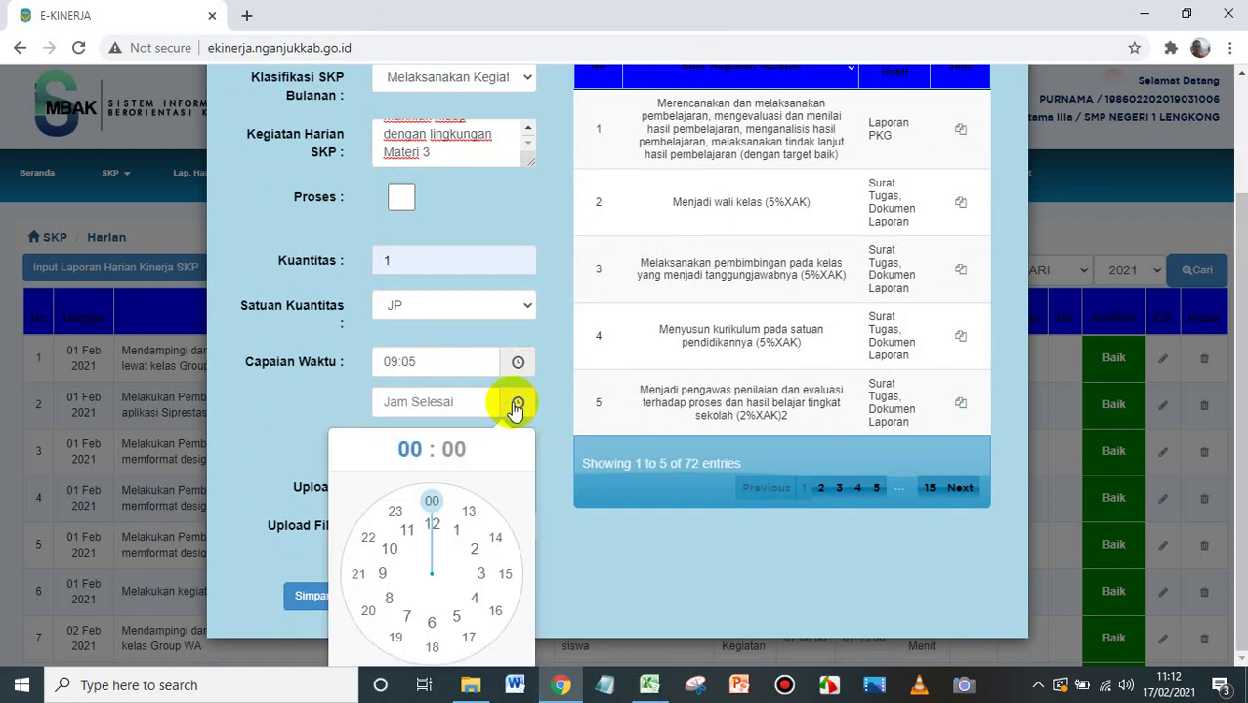
left_click(388, 551)
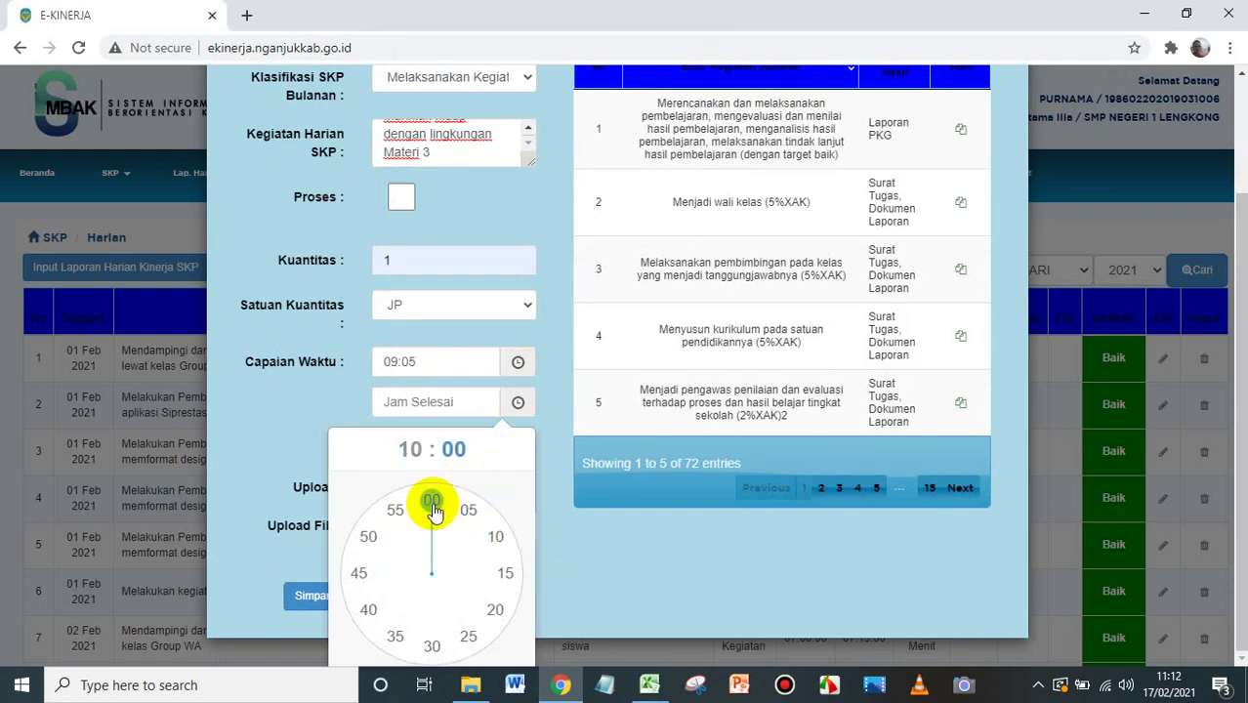
left_click(433, 503)
Set Upload to Tidak and save the Kelas 78 activity entry
left_click(408, 483)
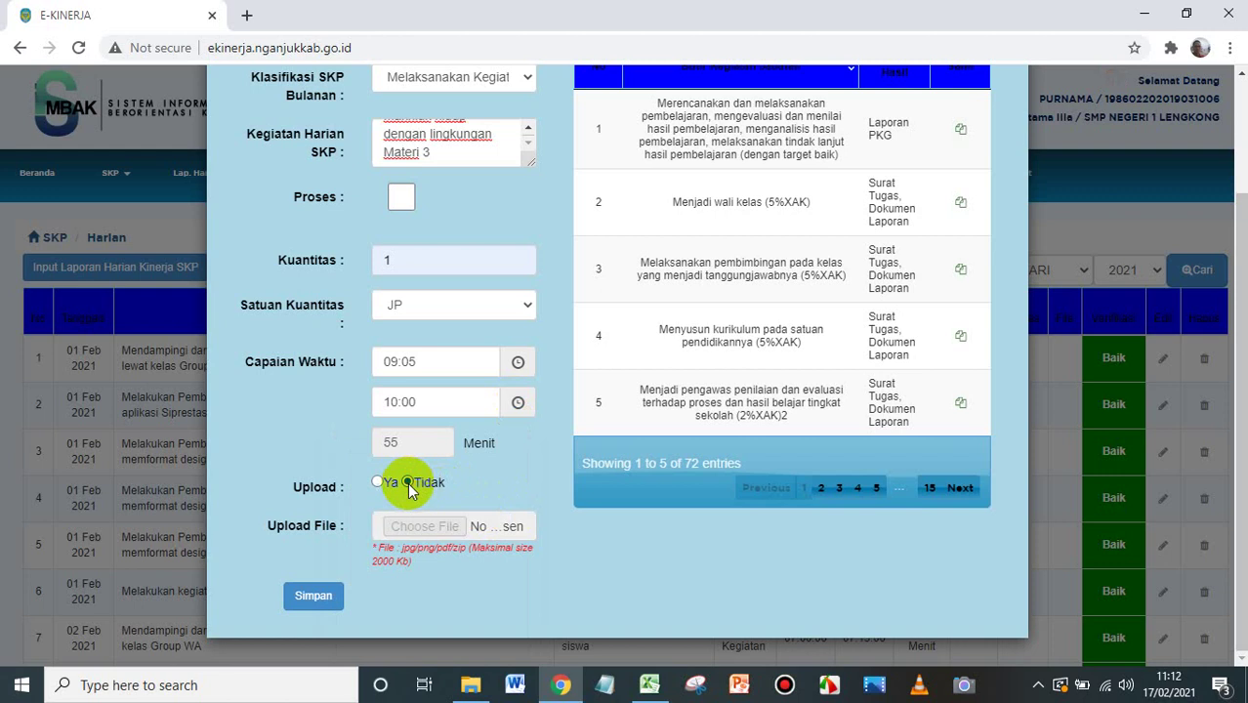
left_click(318, 595)
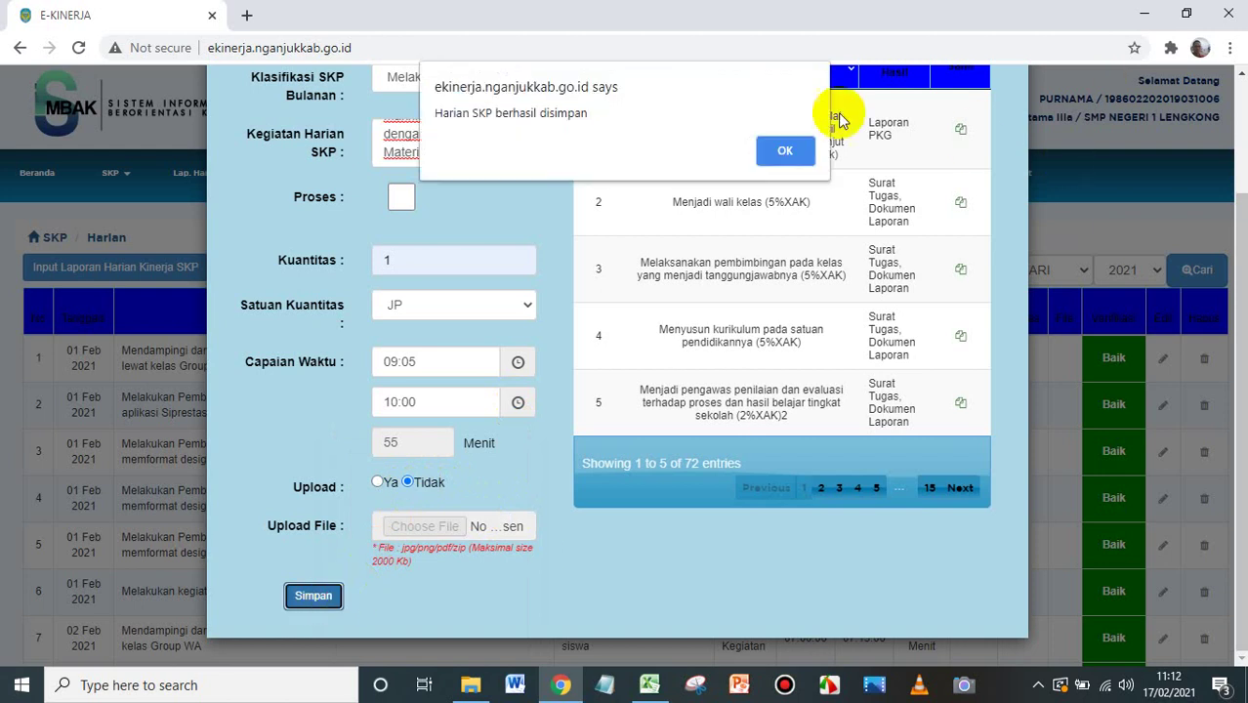
left_click(787, 149)
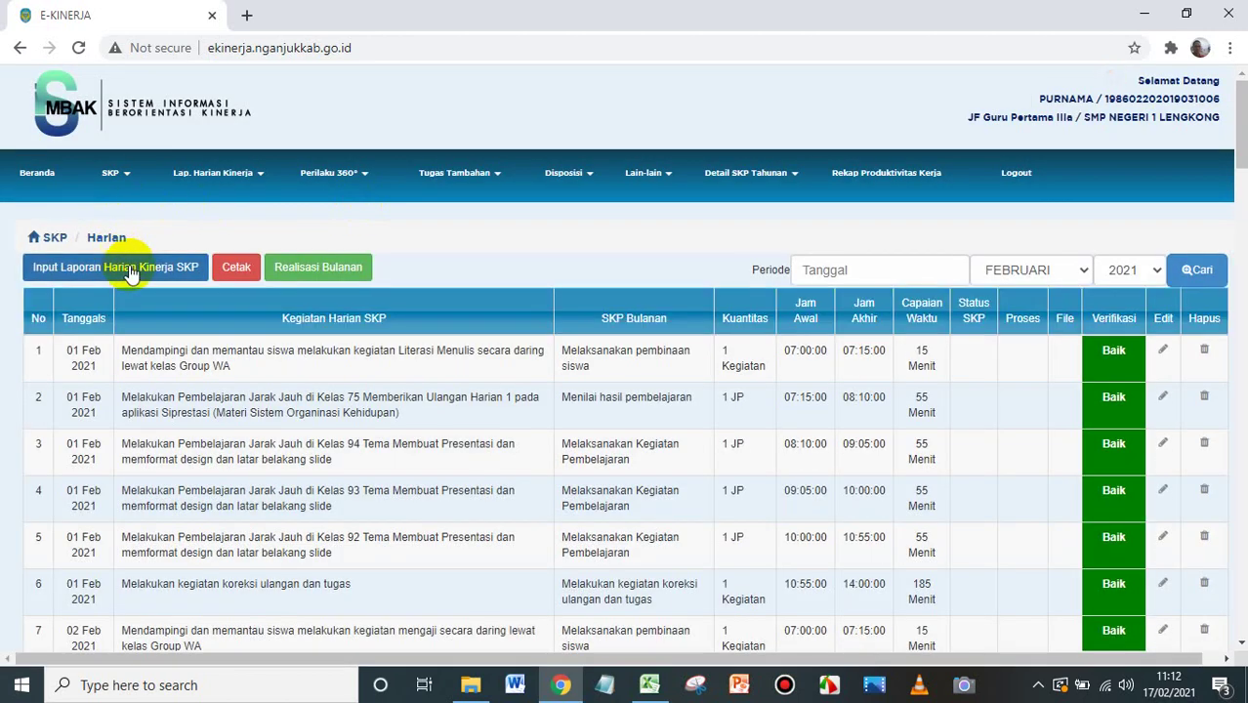
Start a new daily SKP report entry, switch to Excel and copy the Kelas 77 Interaksi Makhluk hidup description in cell D75
left_click(130, 274)
left_click(649, 685)
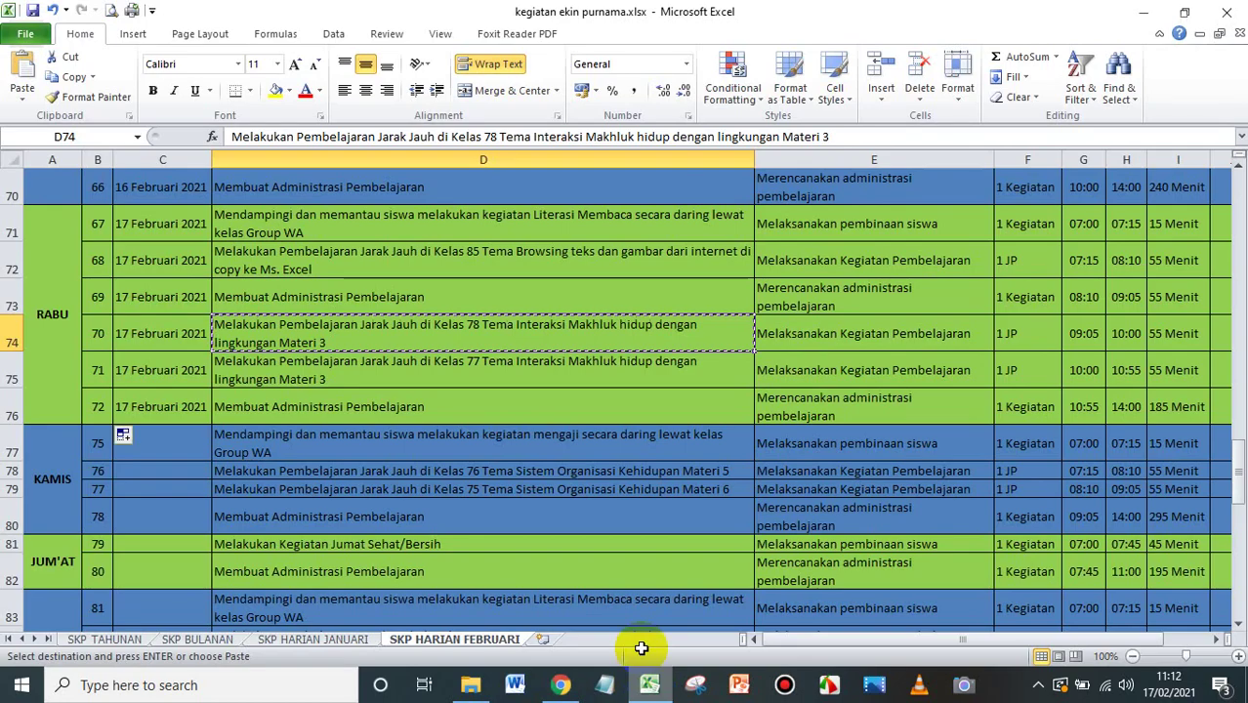
left_click(462, 389)
key("ctrl+c")
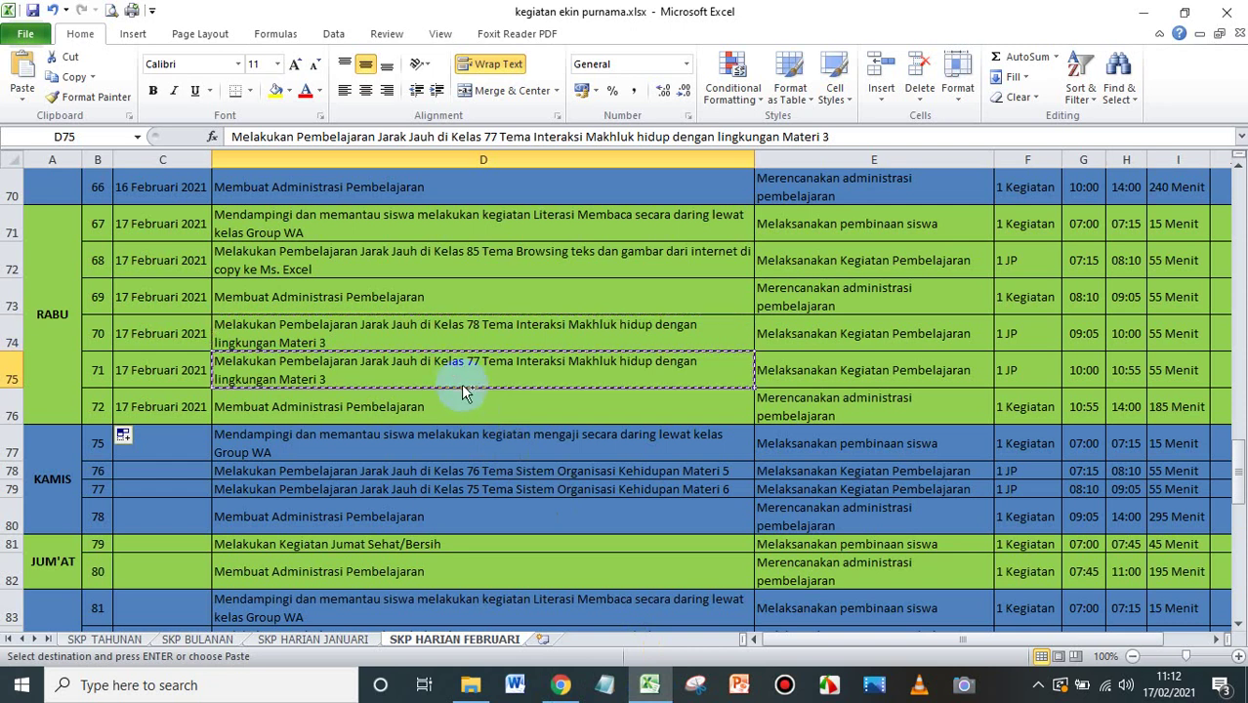
In the Chrome form, set Klasifikasi SKP Bulanan to Melaksanakan Kegiatan Pembelajaran and paste the Kelas 77 description into Kegiatan Harian SKP
left_click(559, 685)
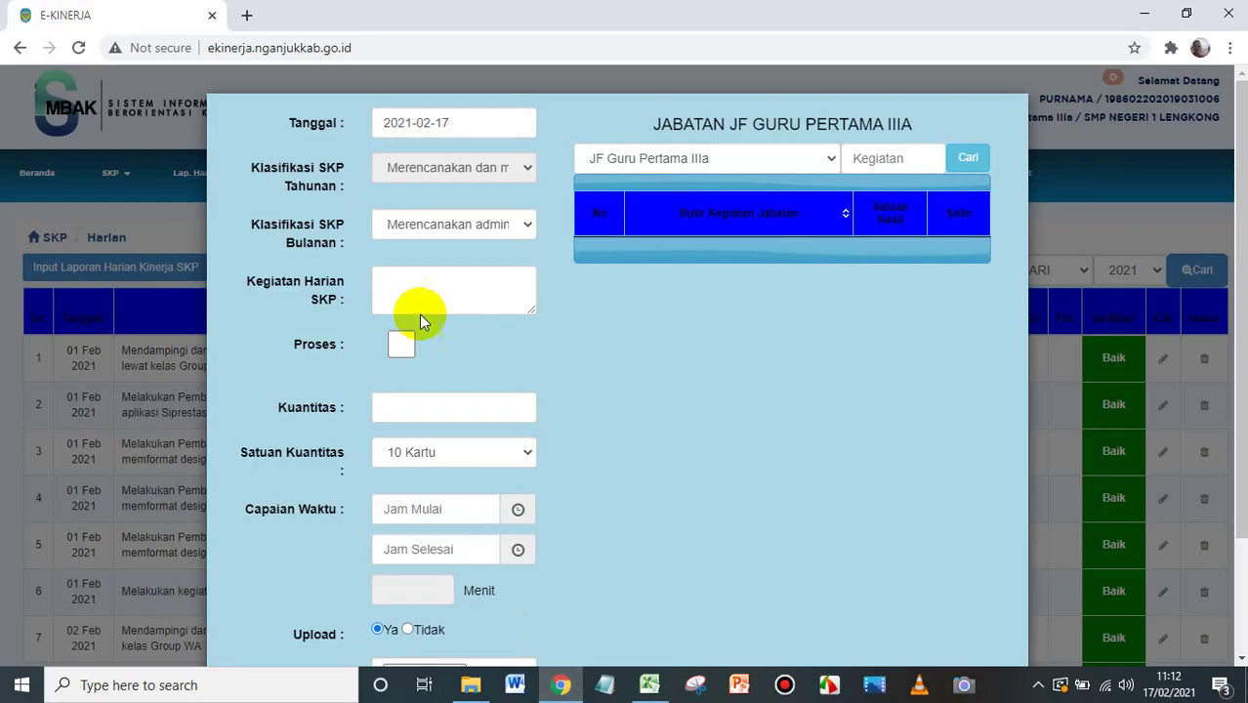
left_click(469, 226)
left_click(488, 244)
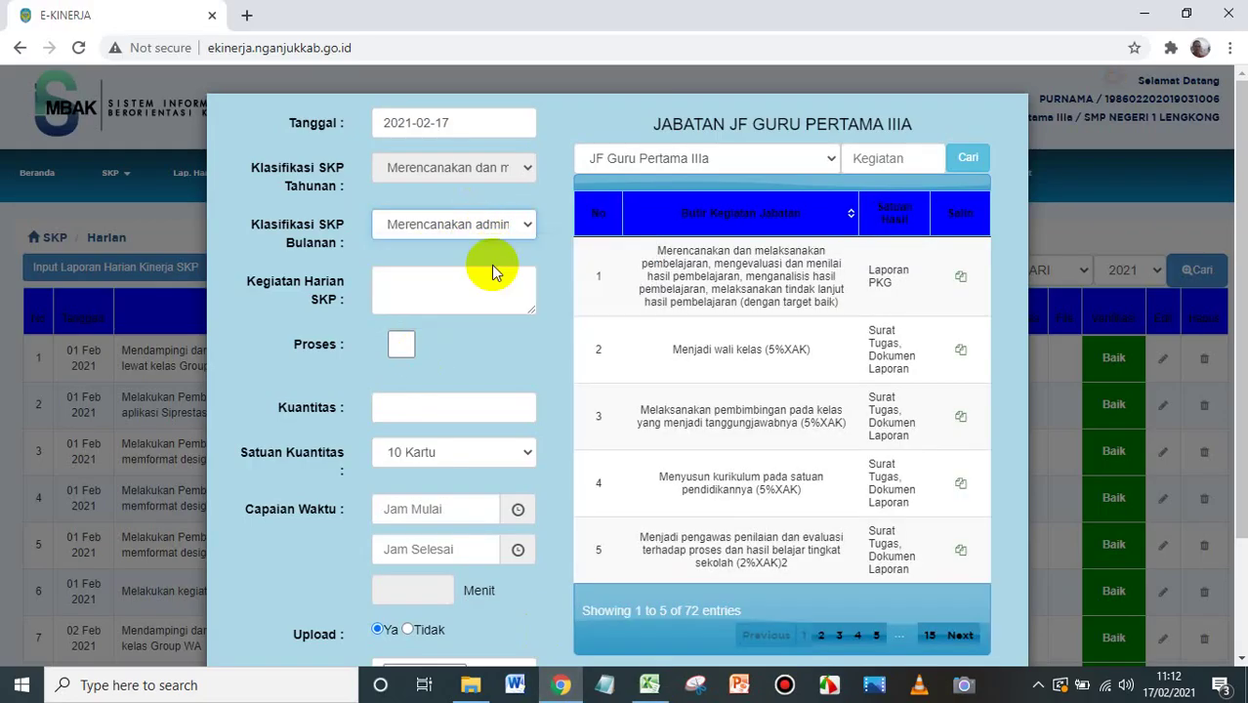
left_click(462, 281)
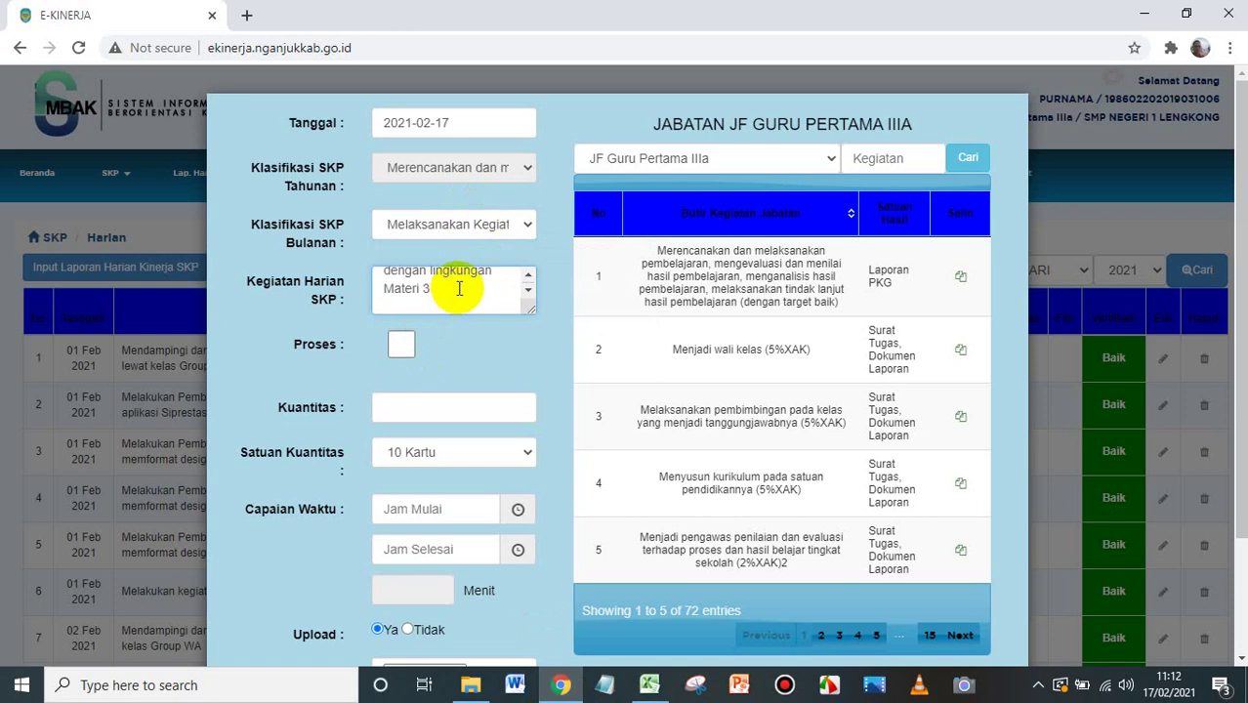
Set Kuantitas to 1 and Satuan Kuantitas to JP for the Kelas 77 activity
left_click(425, 418)
left_click(428, 449)
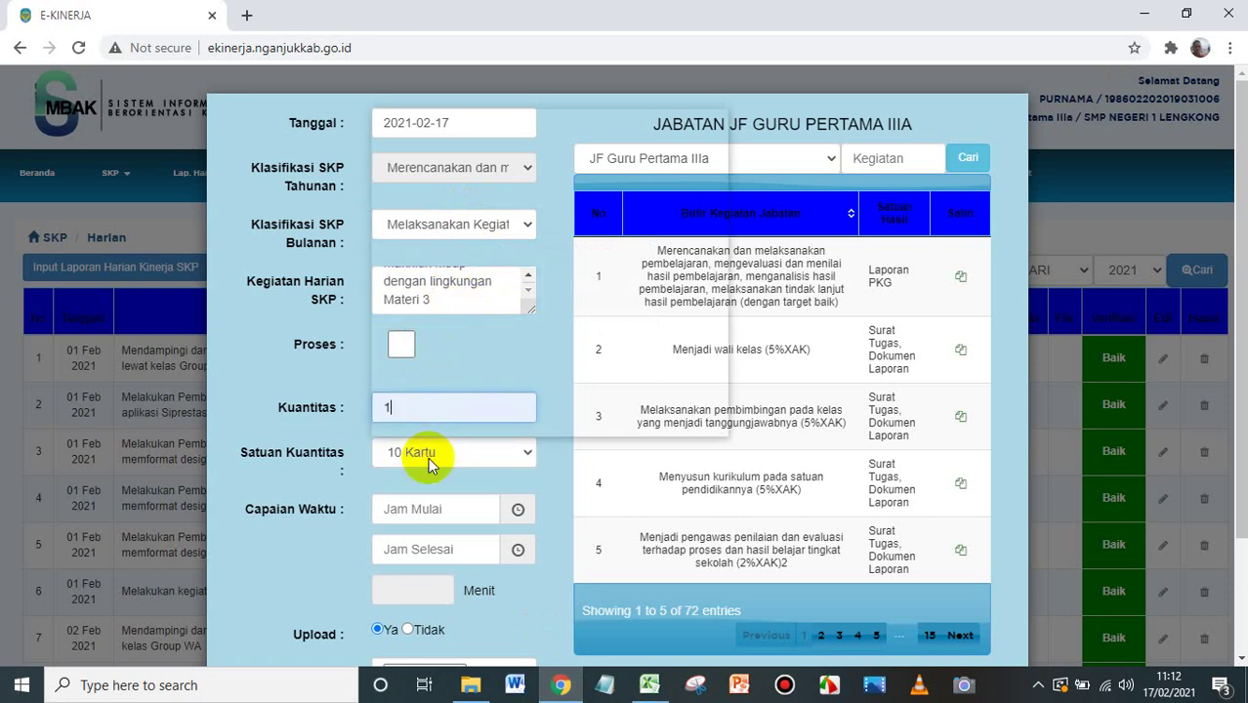
left_click(428, 459)
key("j")
key("p")
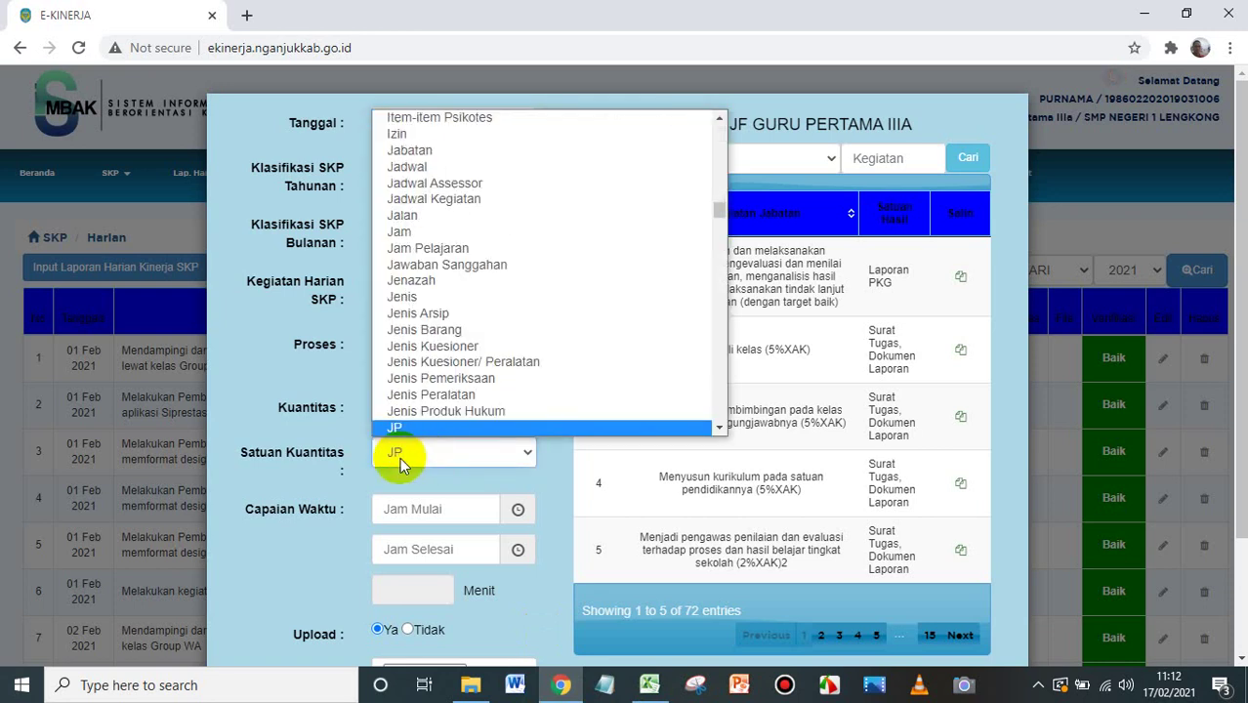
left_click(323, 455)
Set Capaian Waktu for the Kelas 77 activity to start at 10:00 and finish at 10:55
scroll(532, 376, "down", 2)
left_click(519, 366)
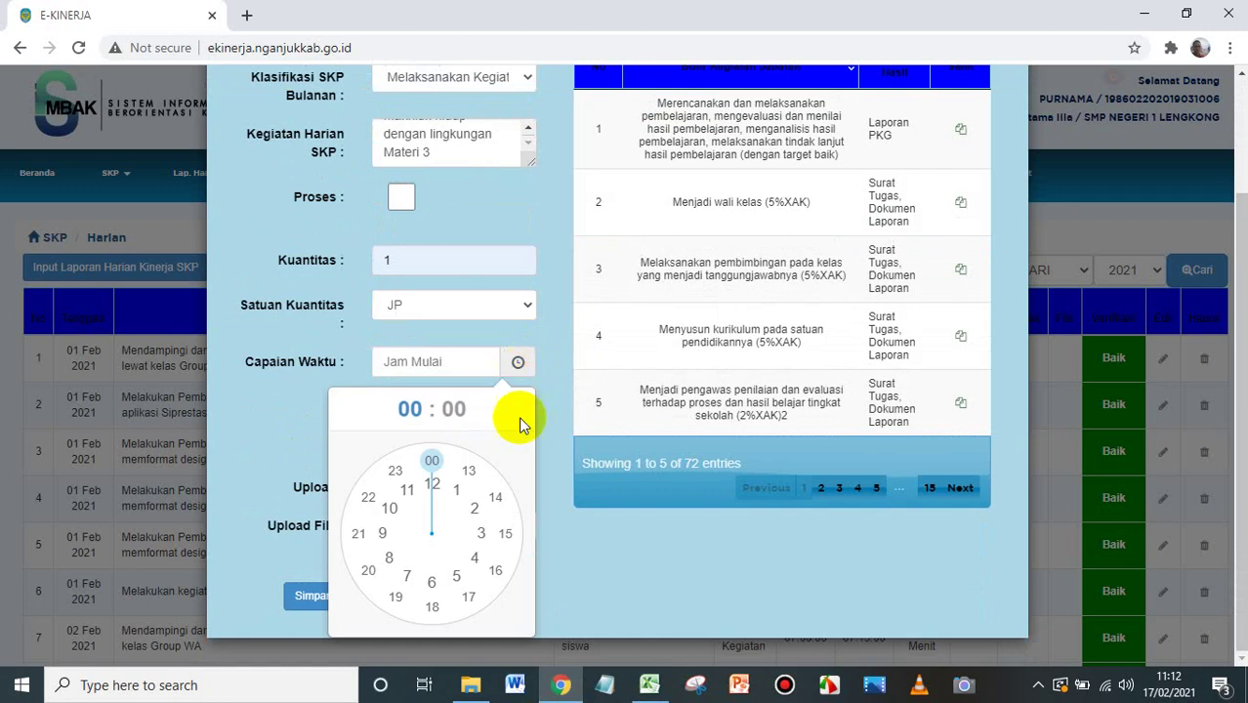
left_click(388, 512)
left_click(432, 469)
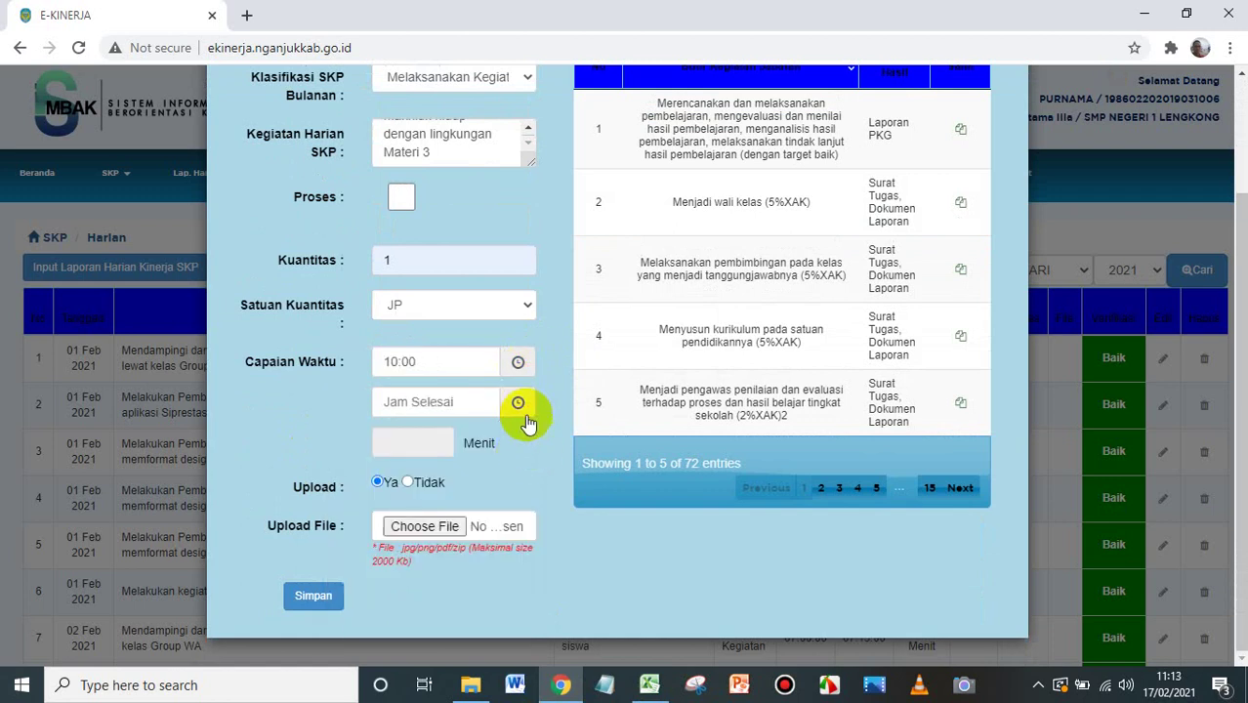
left_click(518, 402)
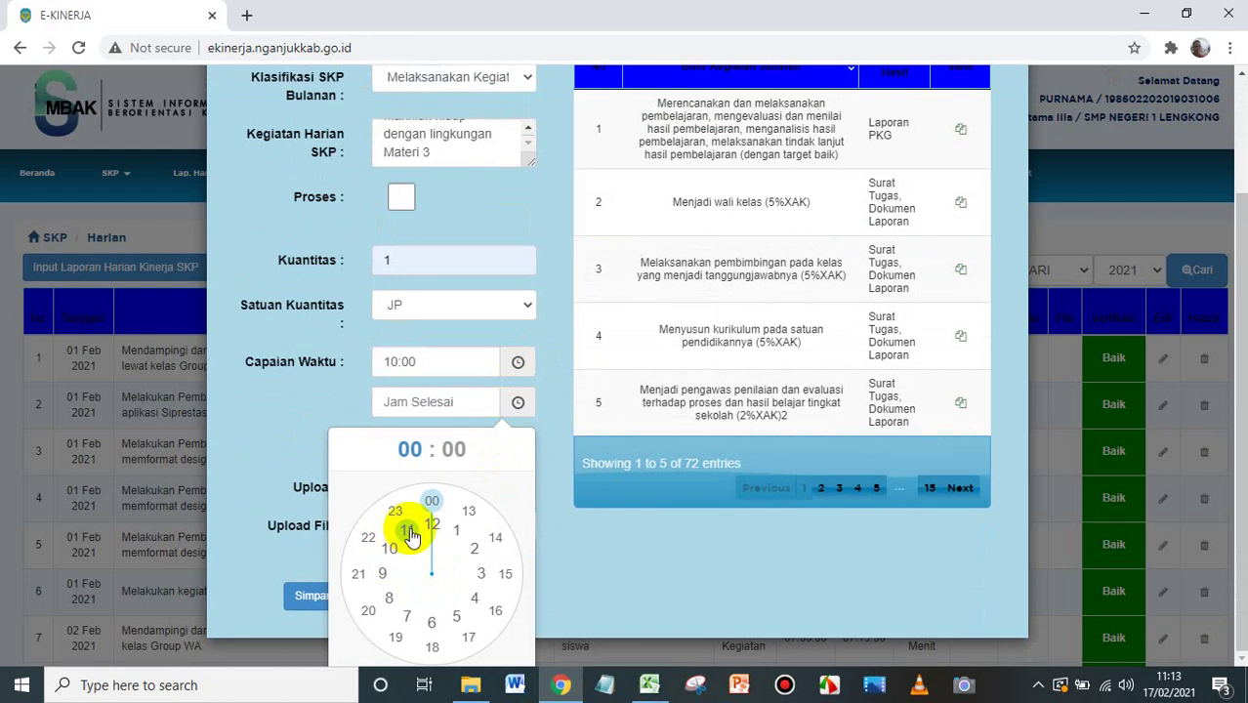
left_click(390, 549)
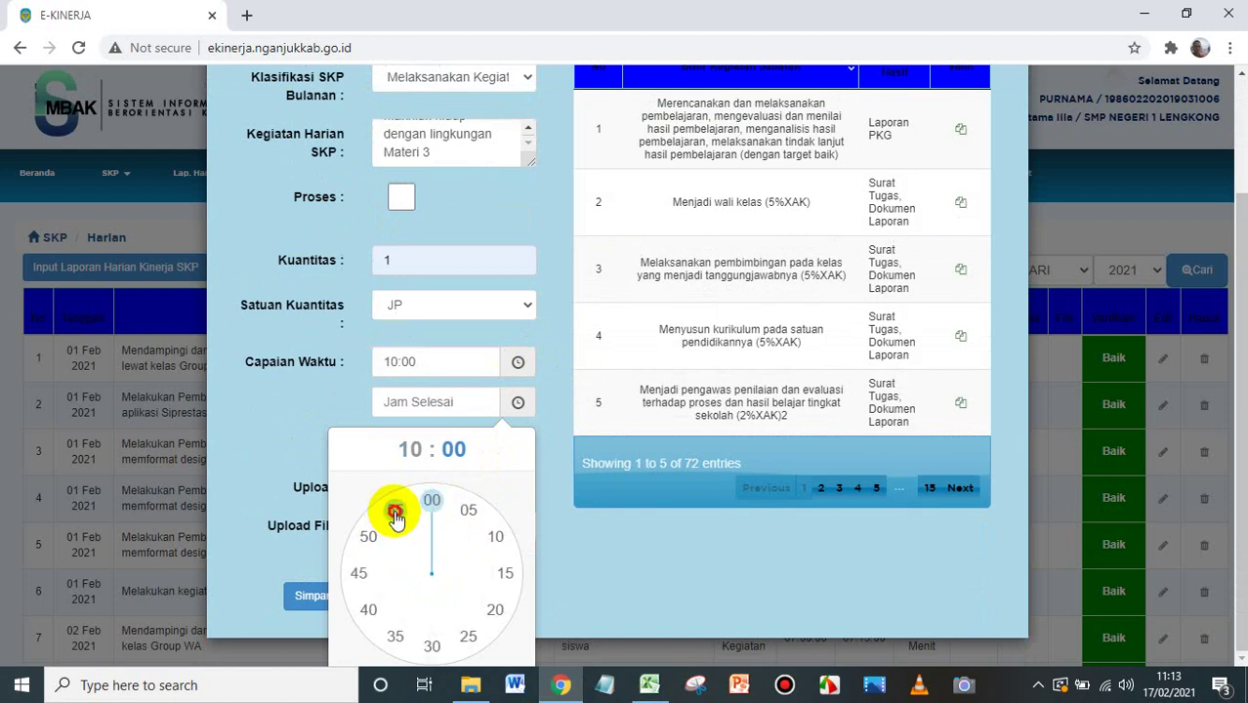
left_click(397, 510)
Set Upload to Tidak and save the Kelas 77 activity entry
left_click(406, 483)
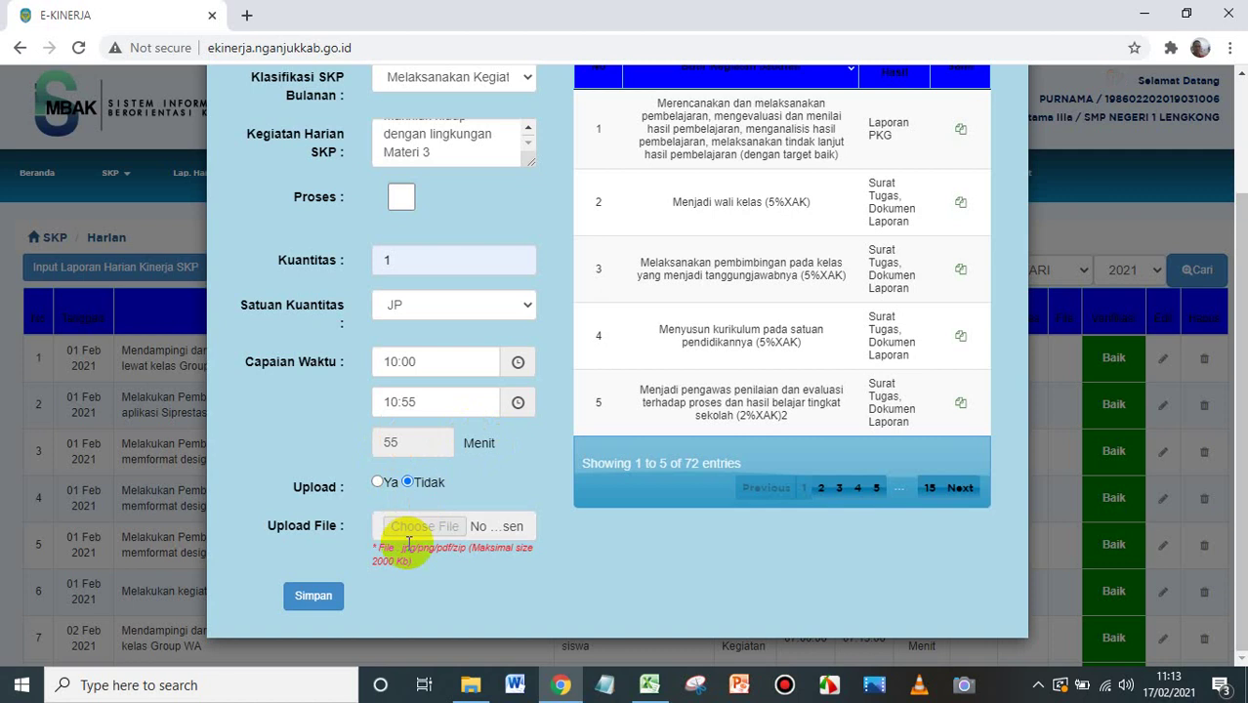
left_click(308, 605)
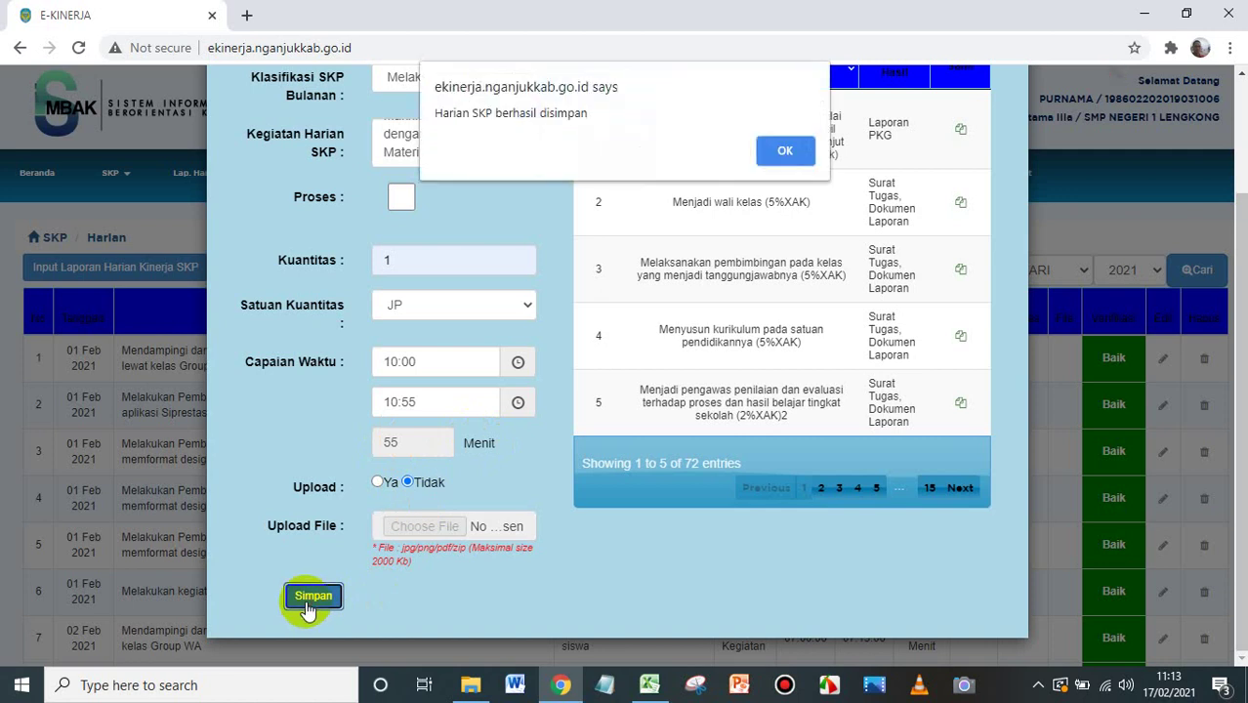
left_click(781, 153)
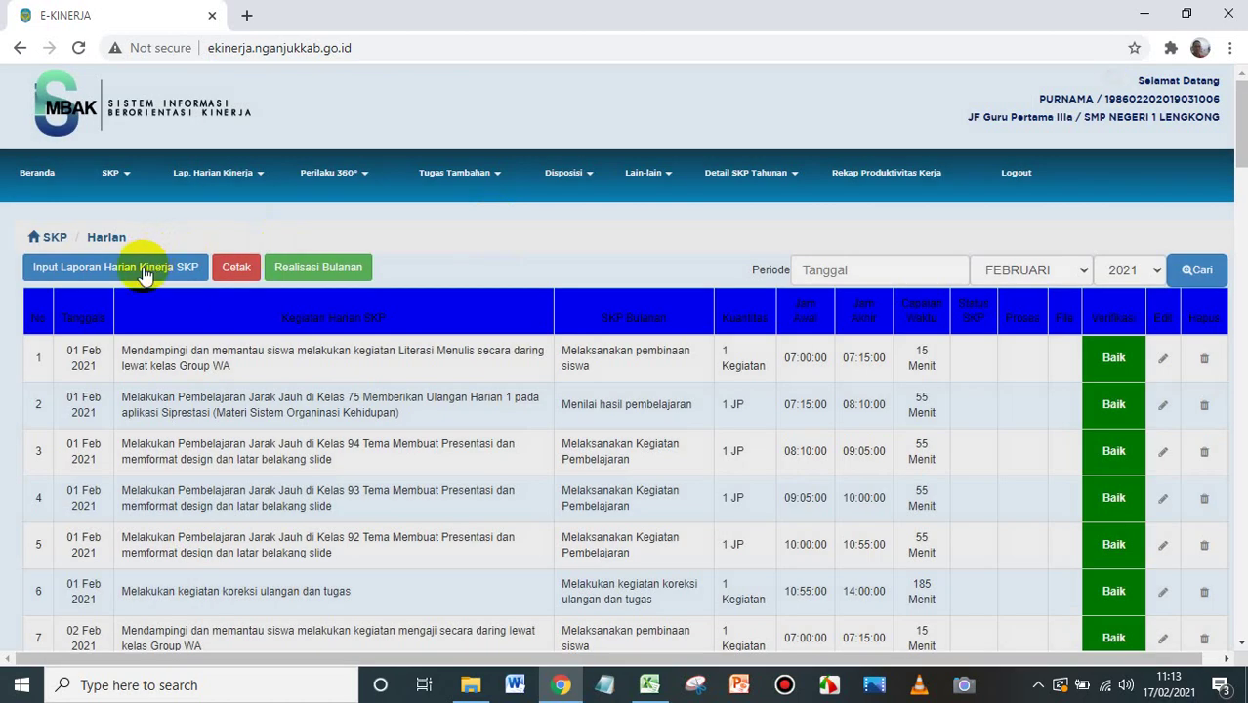
Start a new daily SKP report entry, switch to Excel and copy the Membuat Administrasi Pembelajaran description in cell D76
left_click(143, 275)
left_click(649, 684)
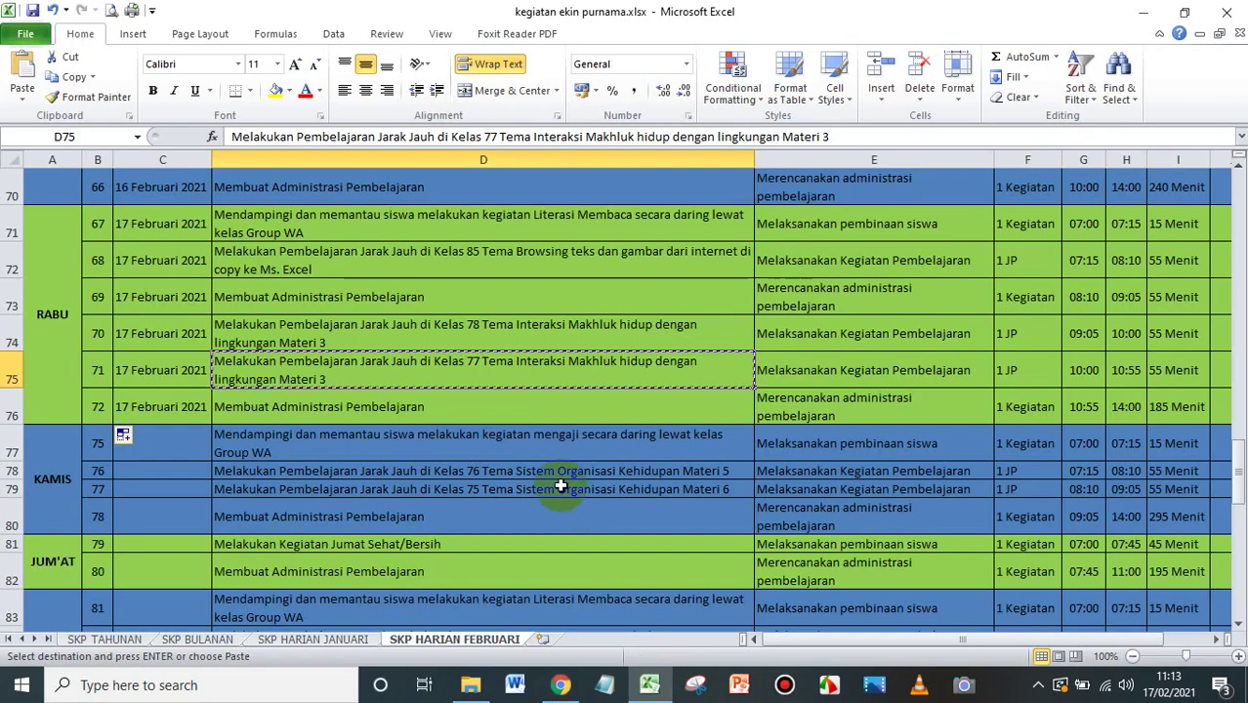
left_click(432, 394)
key("ctrl+c")
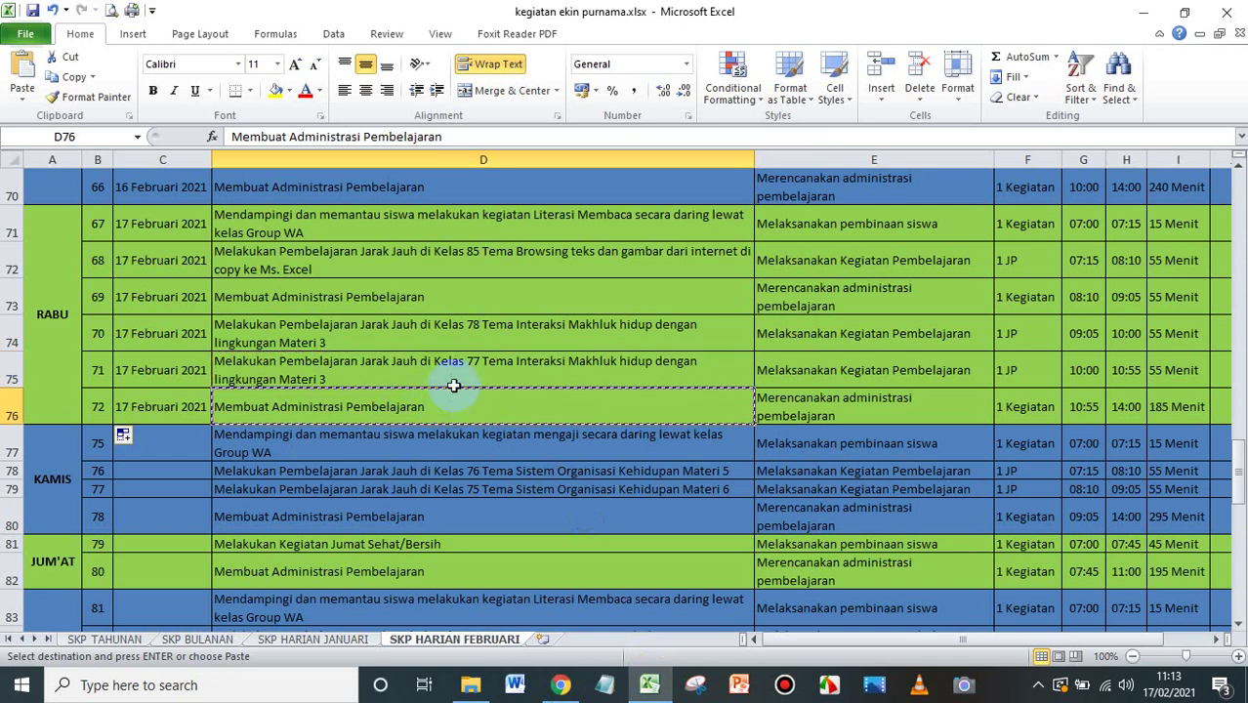
In the Chrome form, choose Merencanakan administrasi pembelajaran as Klasifikasi SKP Bulanan and paste the copied description into Kegiatan Harian SKP
left_click(560, 684)
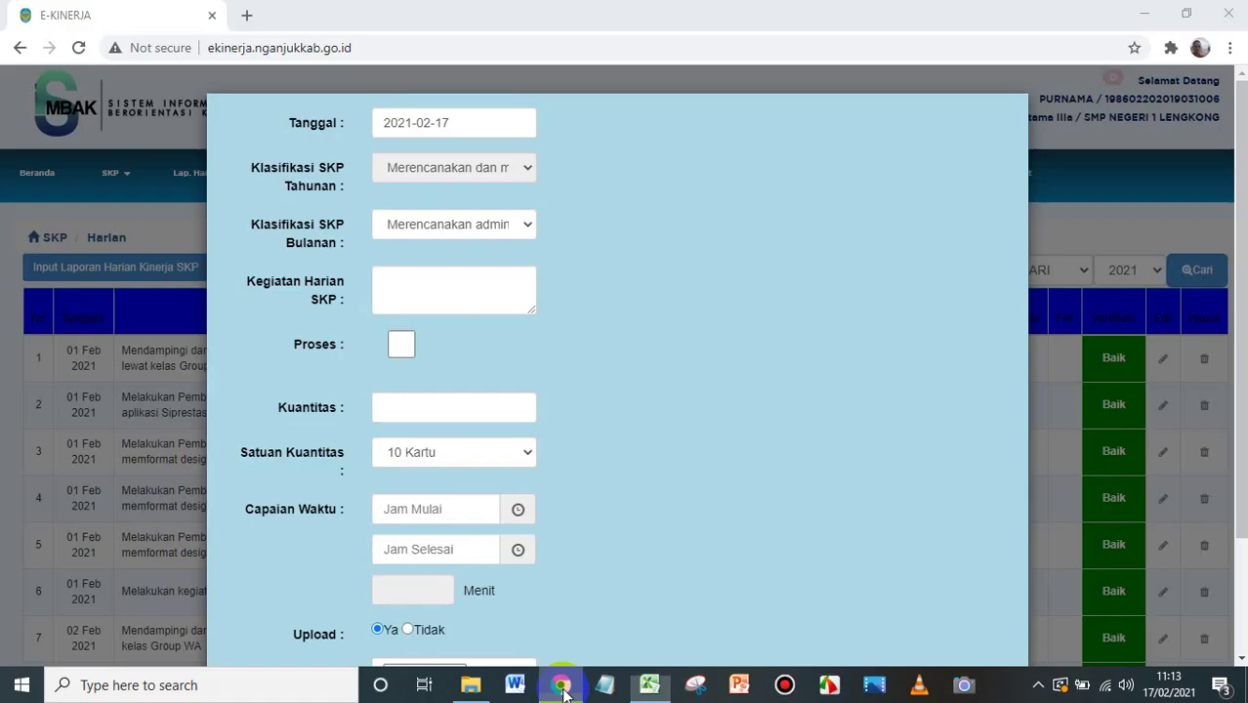
left_click(486, 226)
left_click(501, 250)
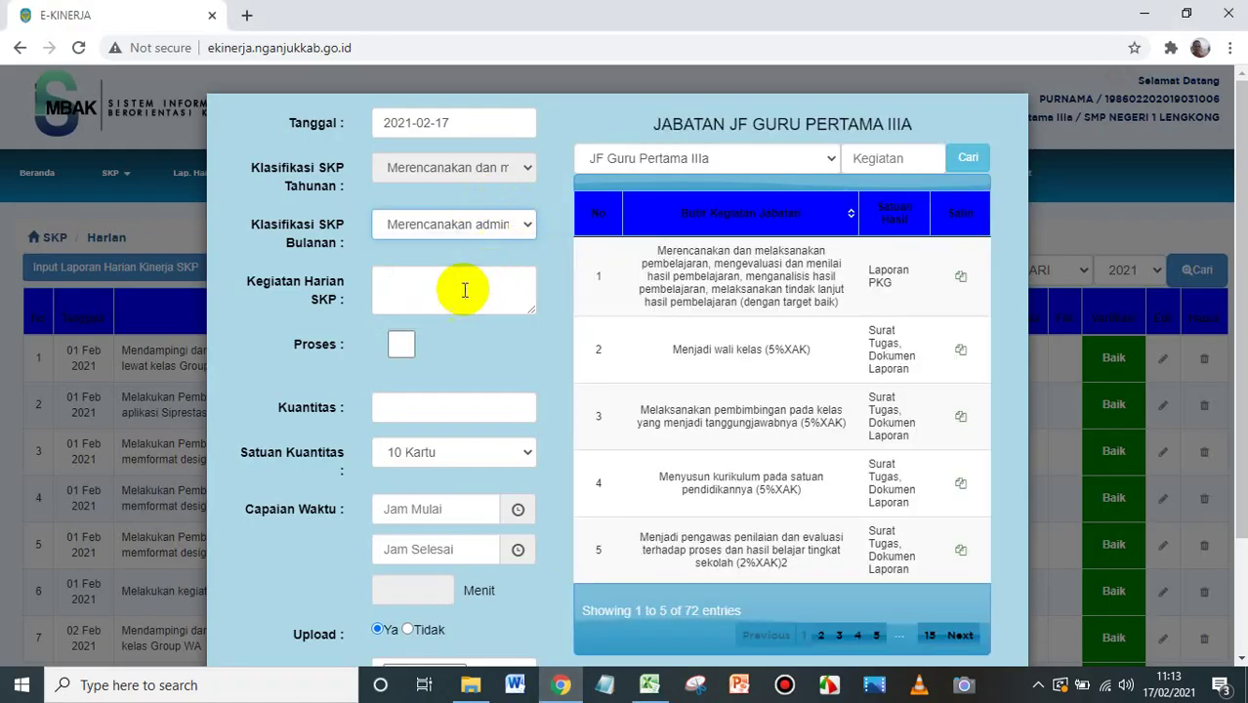
key("ctrl+v")
key("BackSpace")
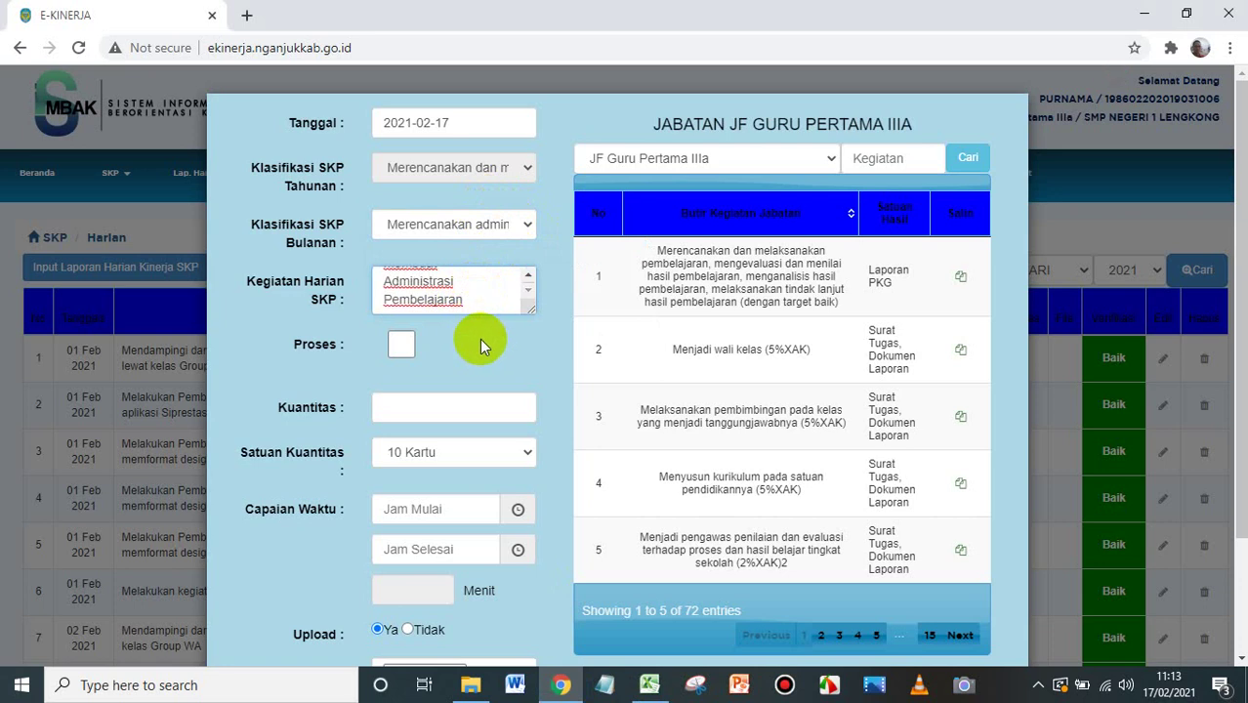
Set Kuantitas to 1 and Satuan Kuantitas to Kegiatan for the Membuat Administrasi Pembelajaran activity
scroll(481, 336, "down", 1)
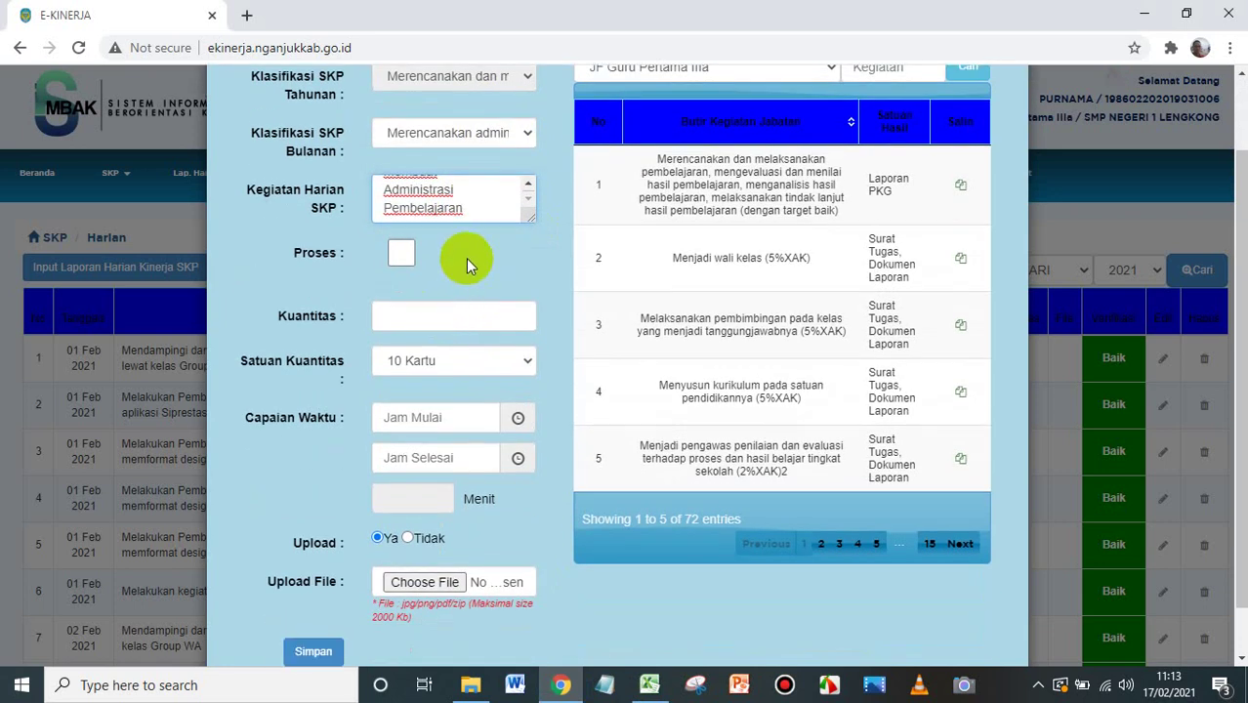
scroll(466, 258, "down", 1)
left_click(431, 260)
left_click(424, 305)
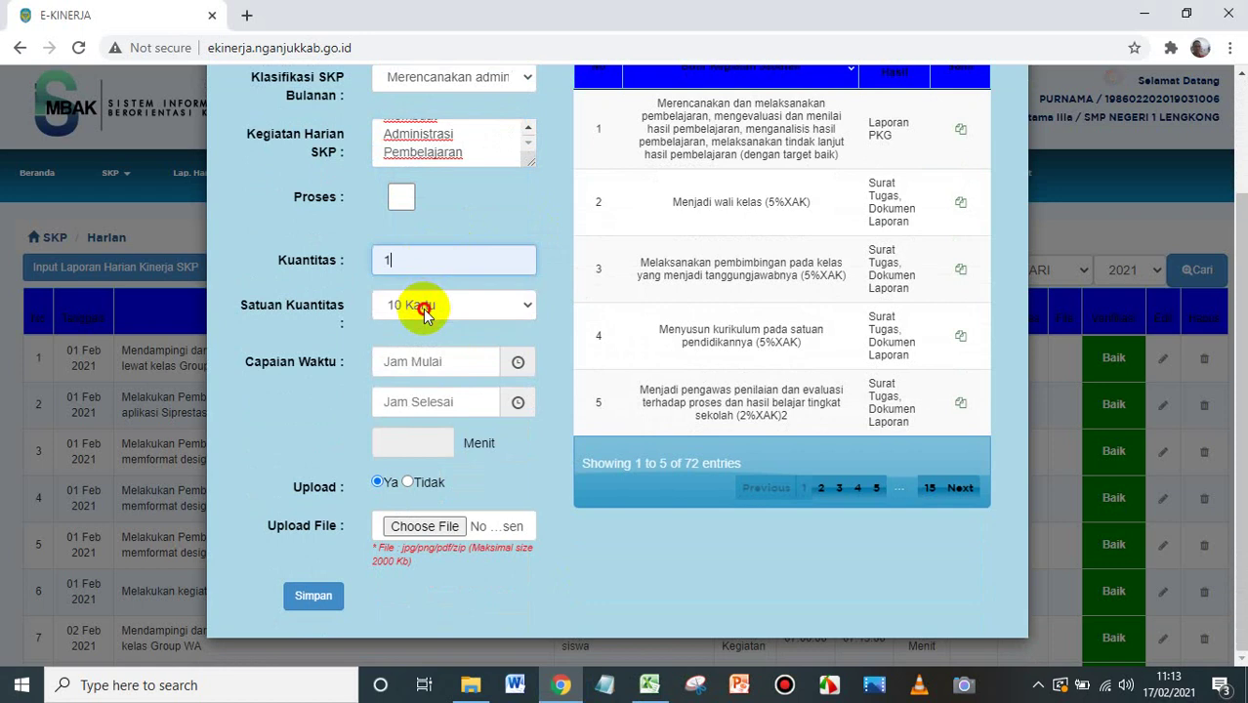
left_click(423, 308)
type("kegiatan")
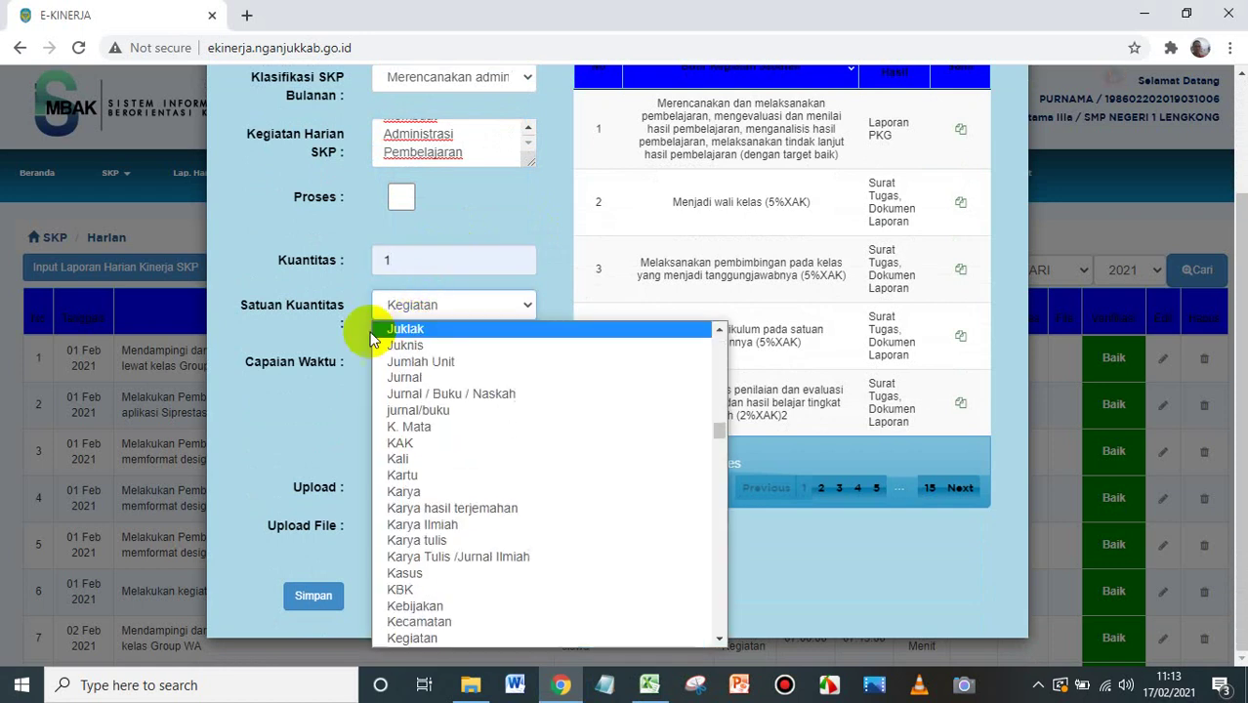
left_click(296, 354)
Set Capaian Waktu for the Membuat Administrasi Pembelajaran activity to start at 10:55 and finish at 14:00
left_click(516, 364)
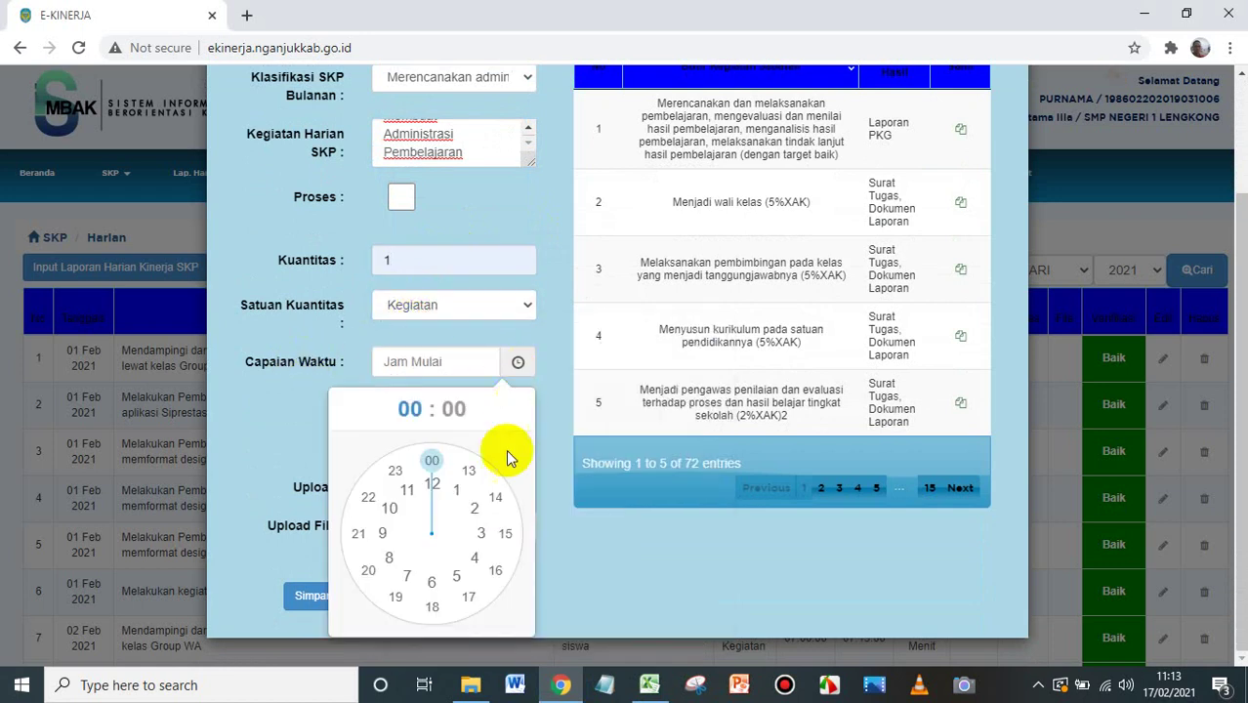
left_click(389, 516)
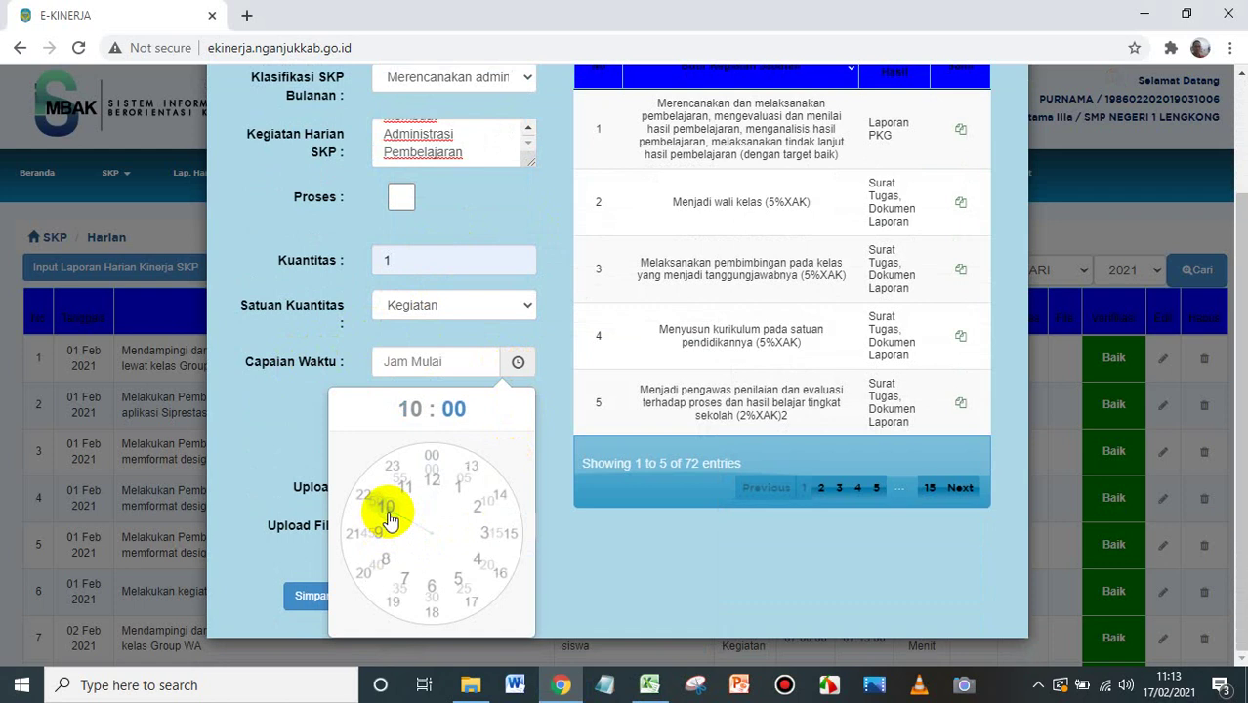
left_click(394, 476)
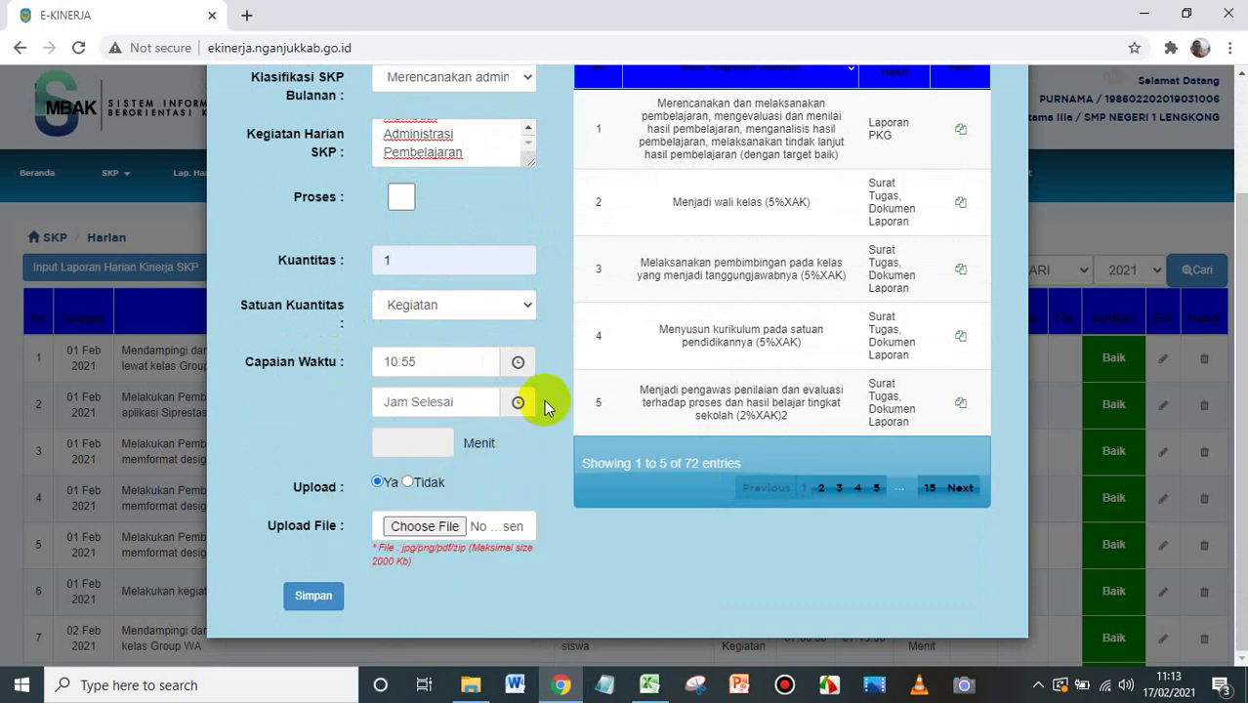
left_click(517, 403)
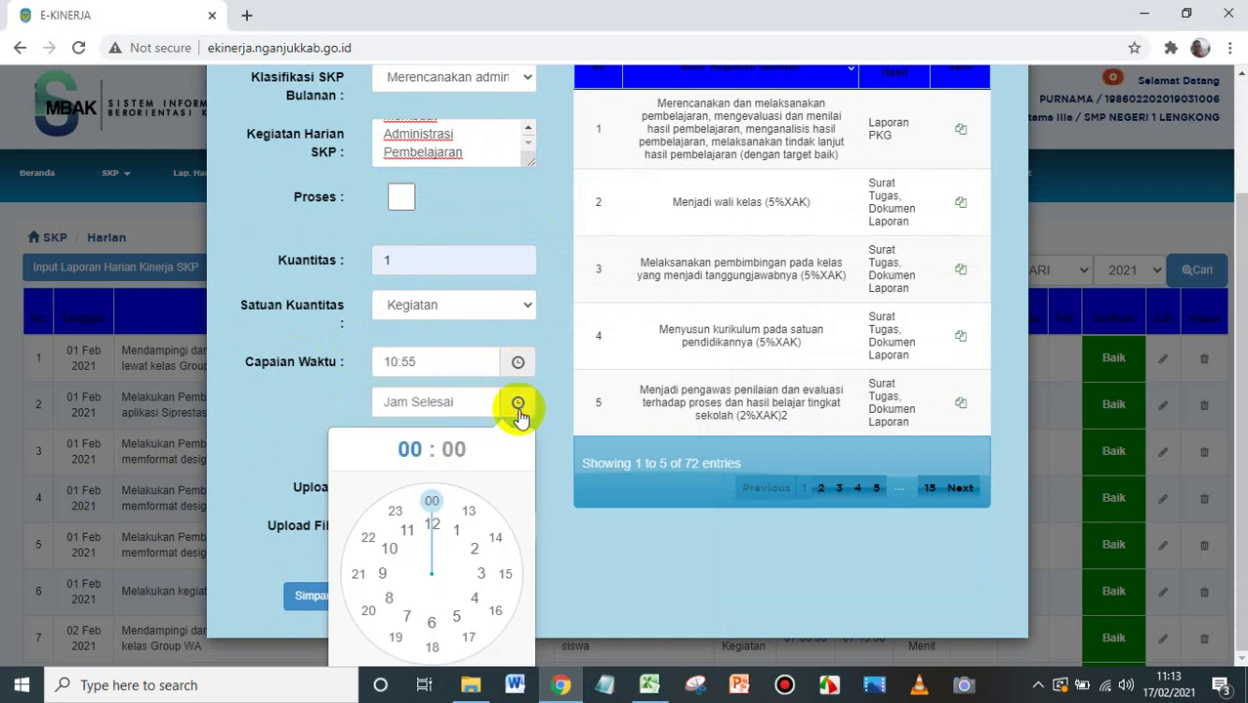
left_click(497, 551)
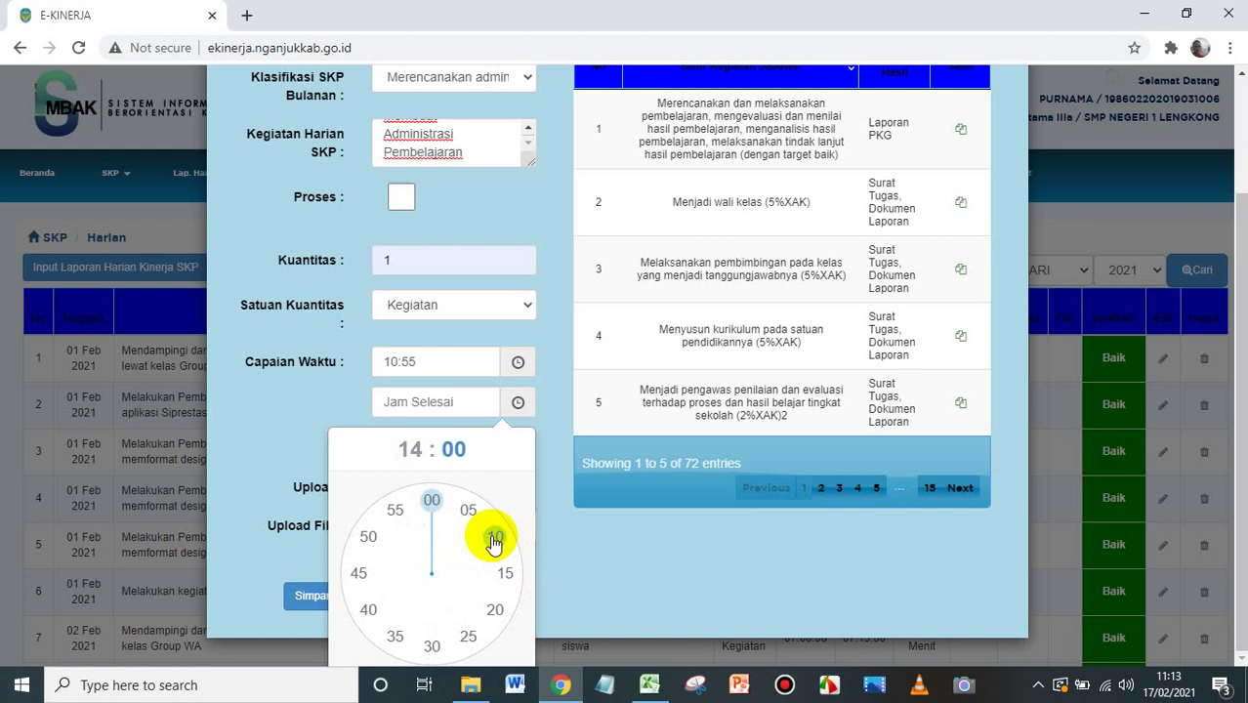
left_click(433, 509)
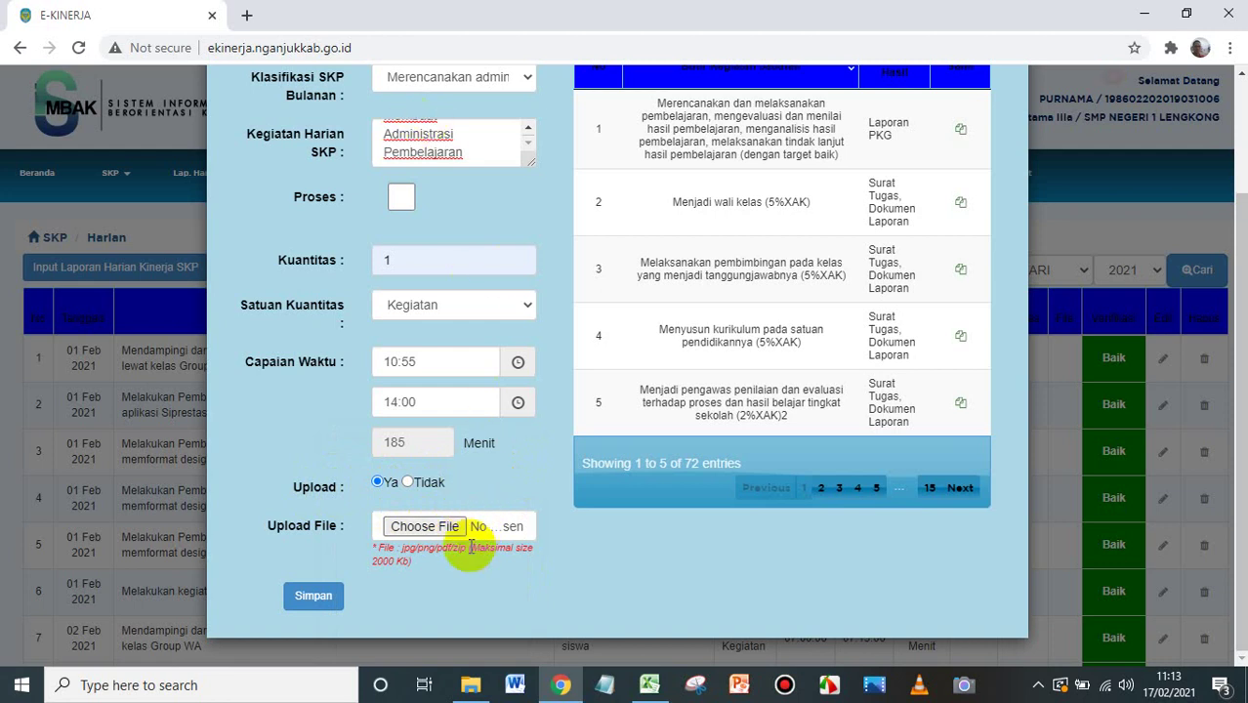
Set Upload to Tidak and save the Membuat Administrasi Pembelajaran entry
left_click(407, 483)
left_click(323, 601)
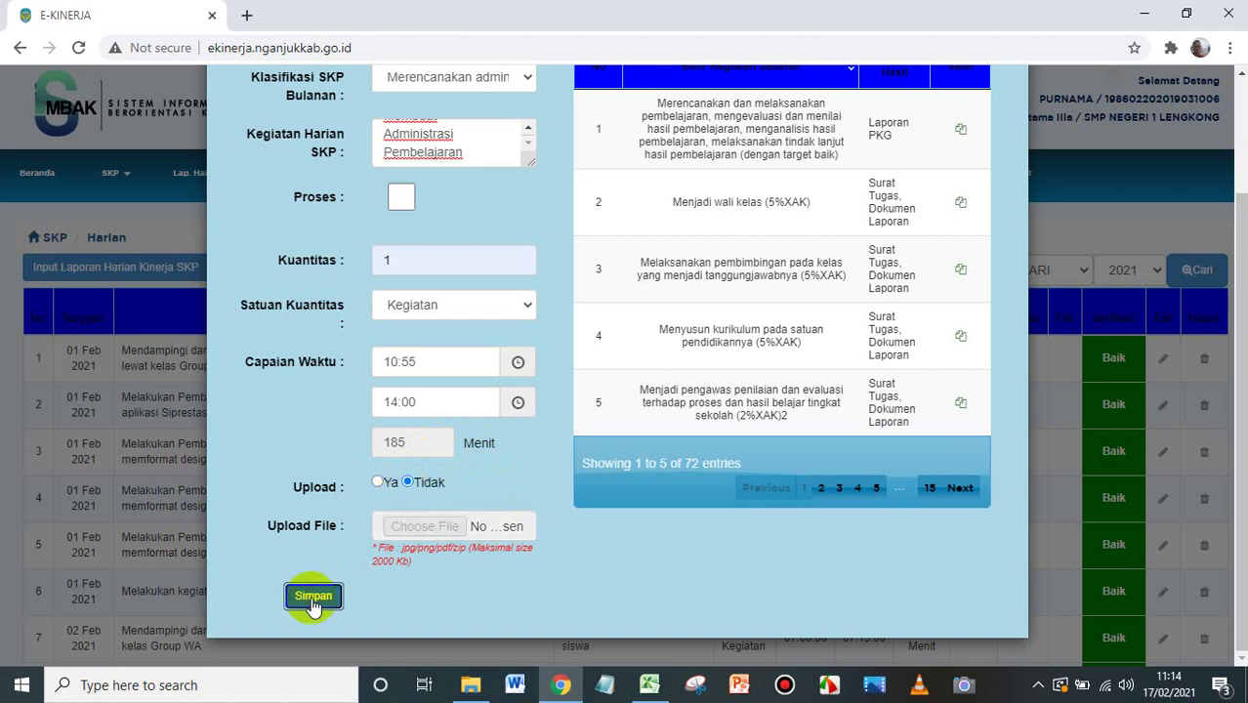
left_click(788, 148)
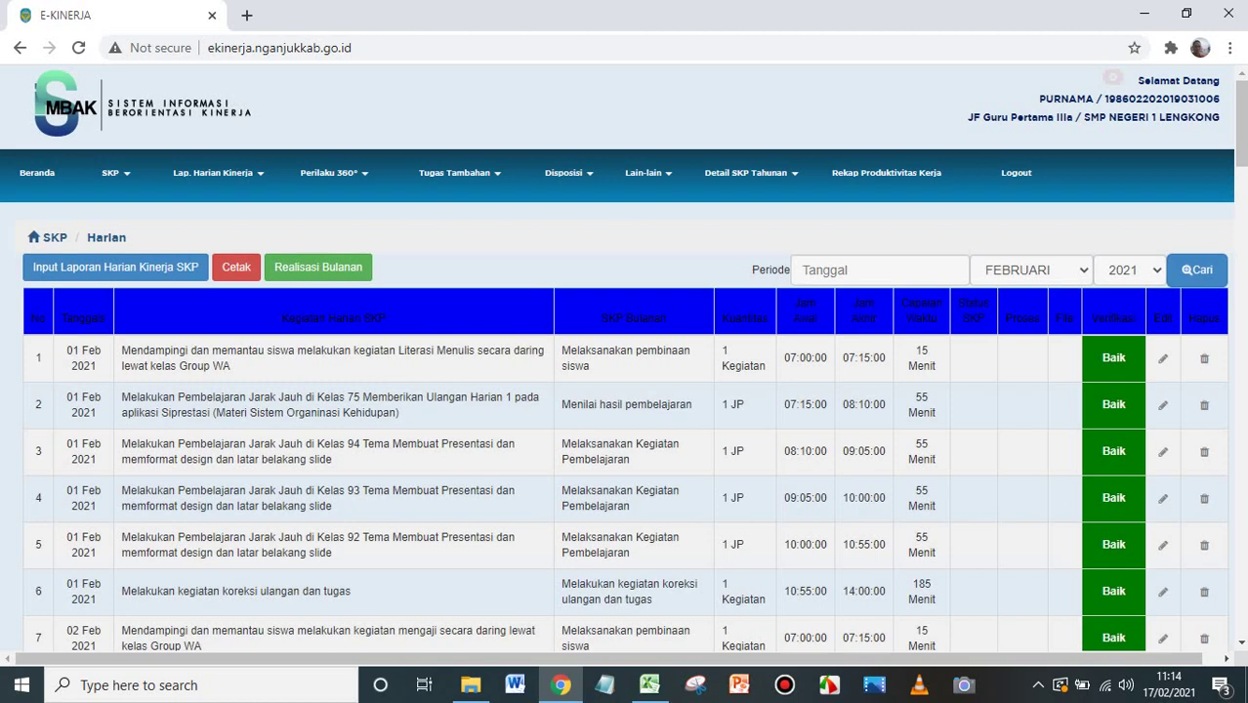
Review the 17 February 2021 entries at the end of the daily SKP list and look back over the earlier days
left_click_drag(1240, 122, 1240, 601)
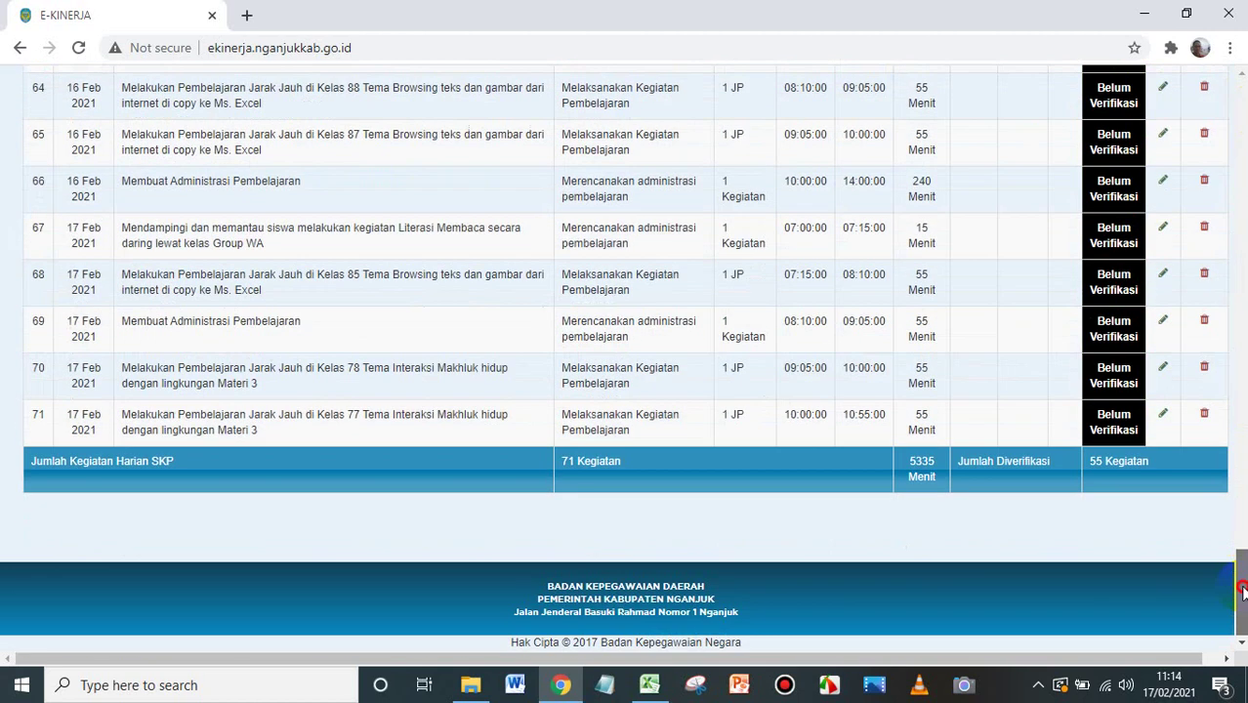
scroll(610, 490, "up", 1)
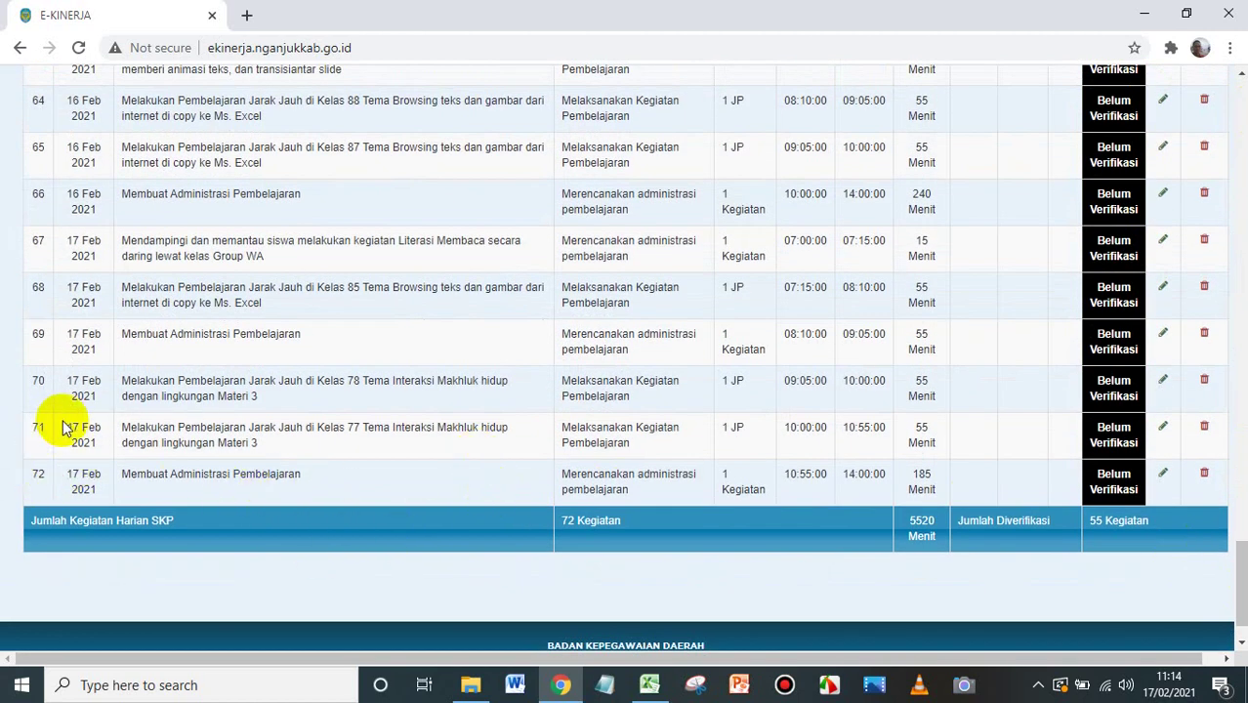
scroll(803, 479, "up", 10)
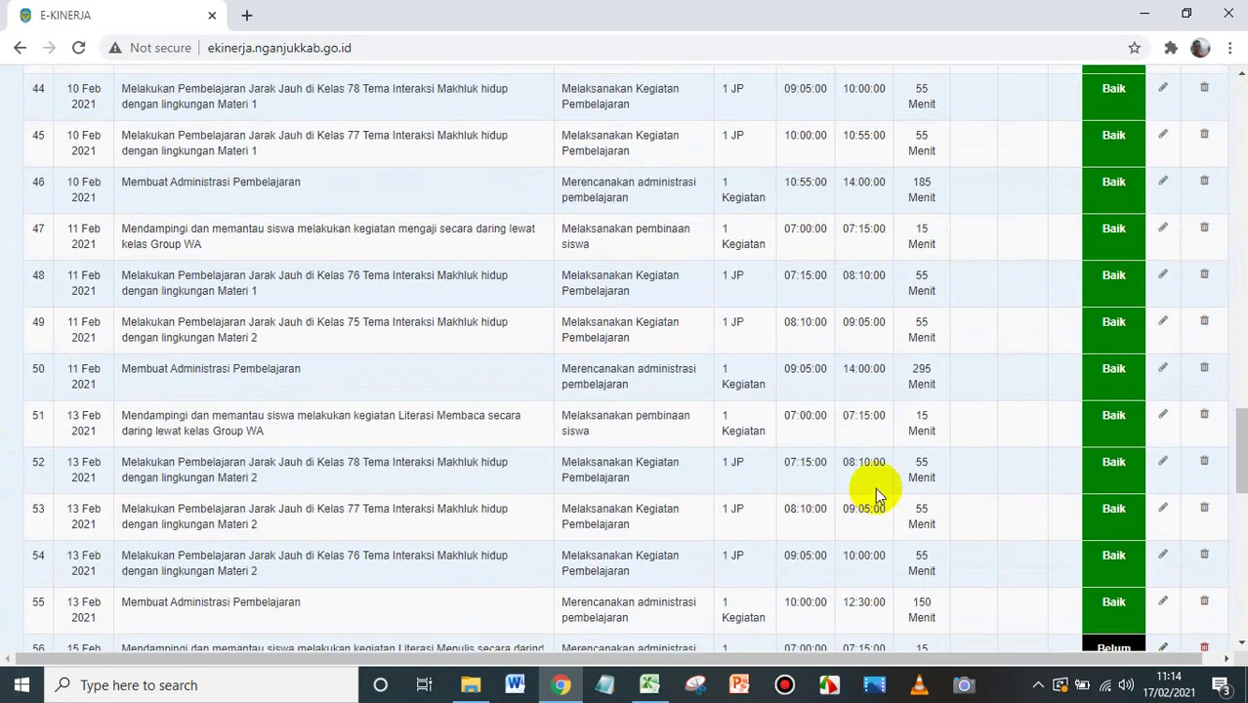
scroll(876, 496, "up", 11)
scroll(1009, 375, "up", 12)
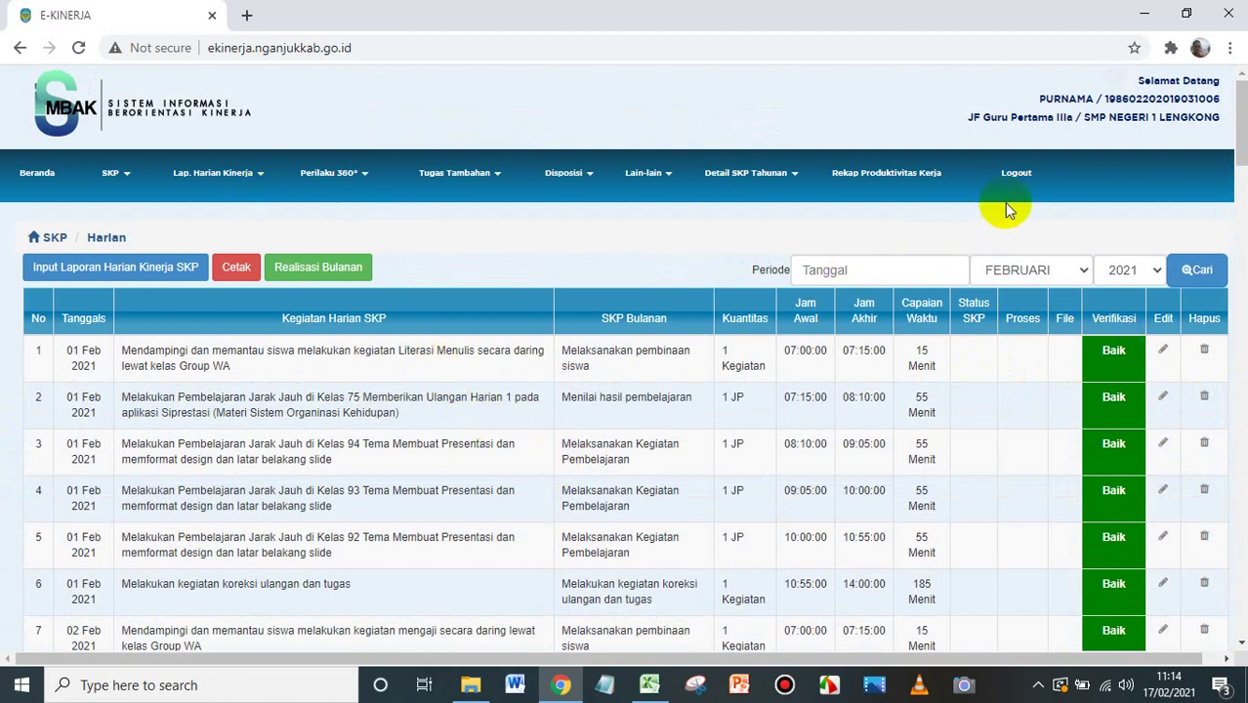
Log out of E-KINERJA and close the Chrome window
left_click(1016, 174)
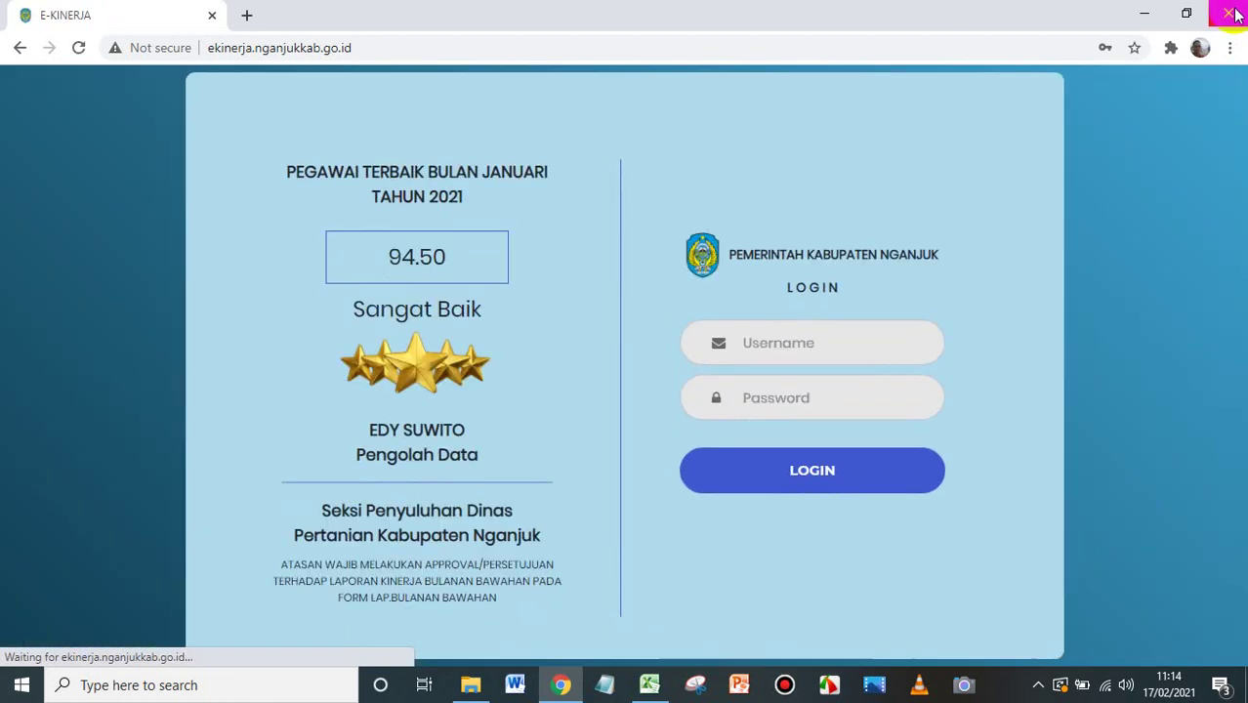
left_click(1234, 14)
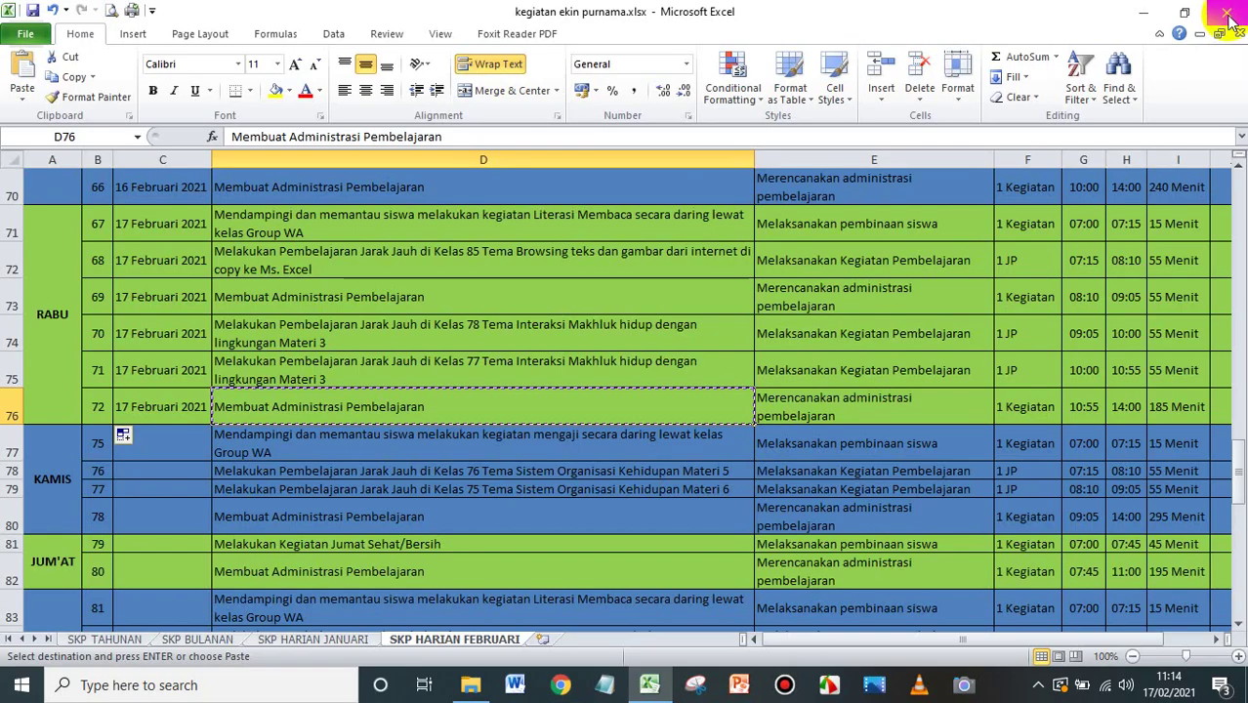
Clear the pending copy selection in the Excel workbook and close Excel
left_click(505, 353)
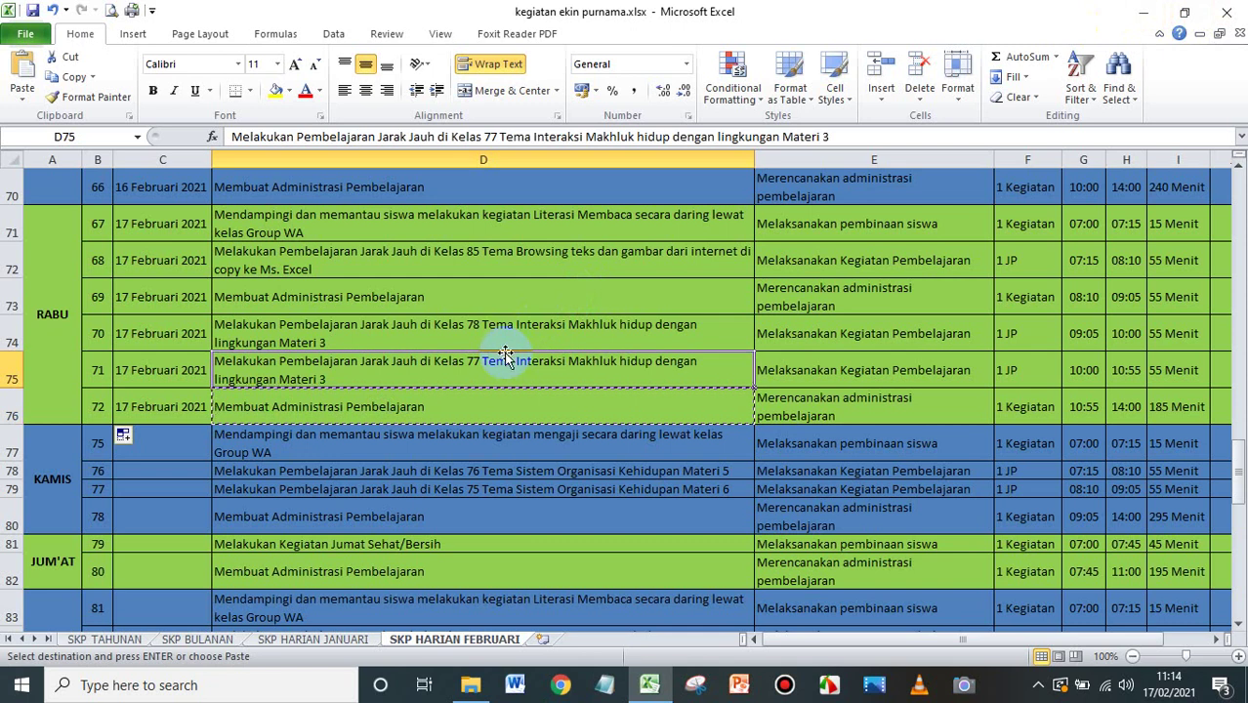
key("Escape")
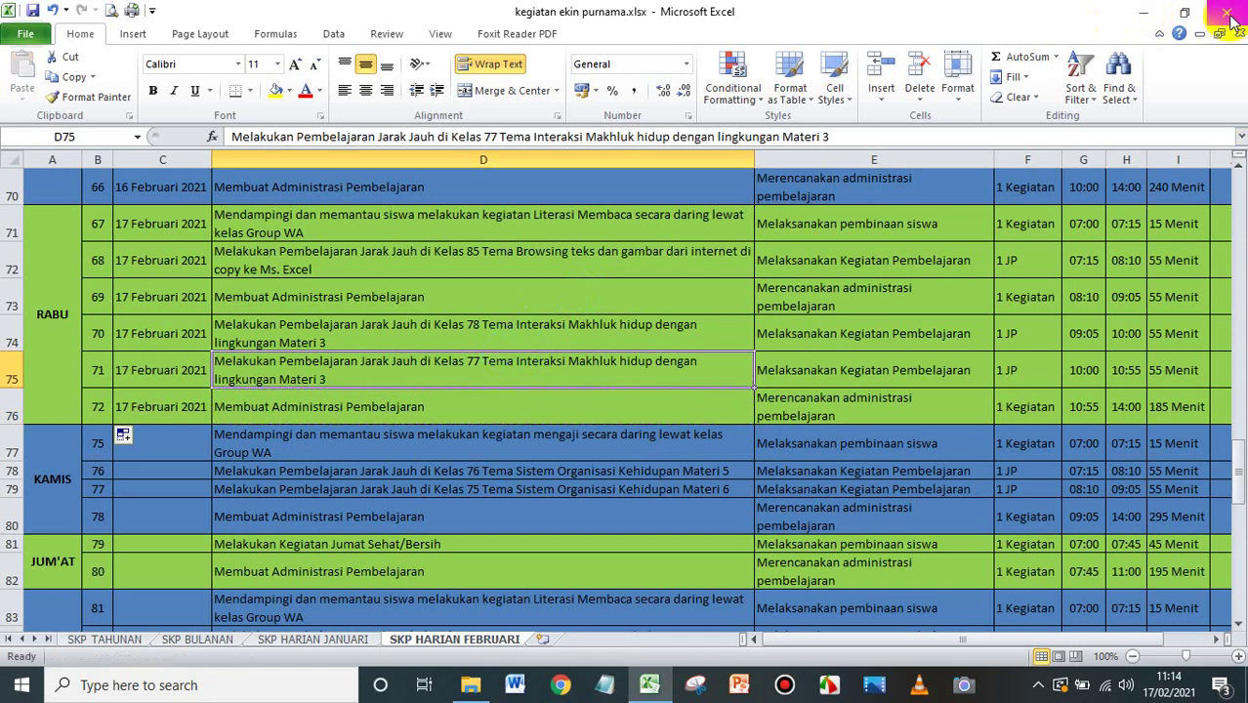
left_click(1233, 13)
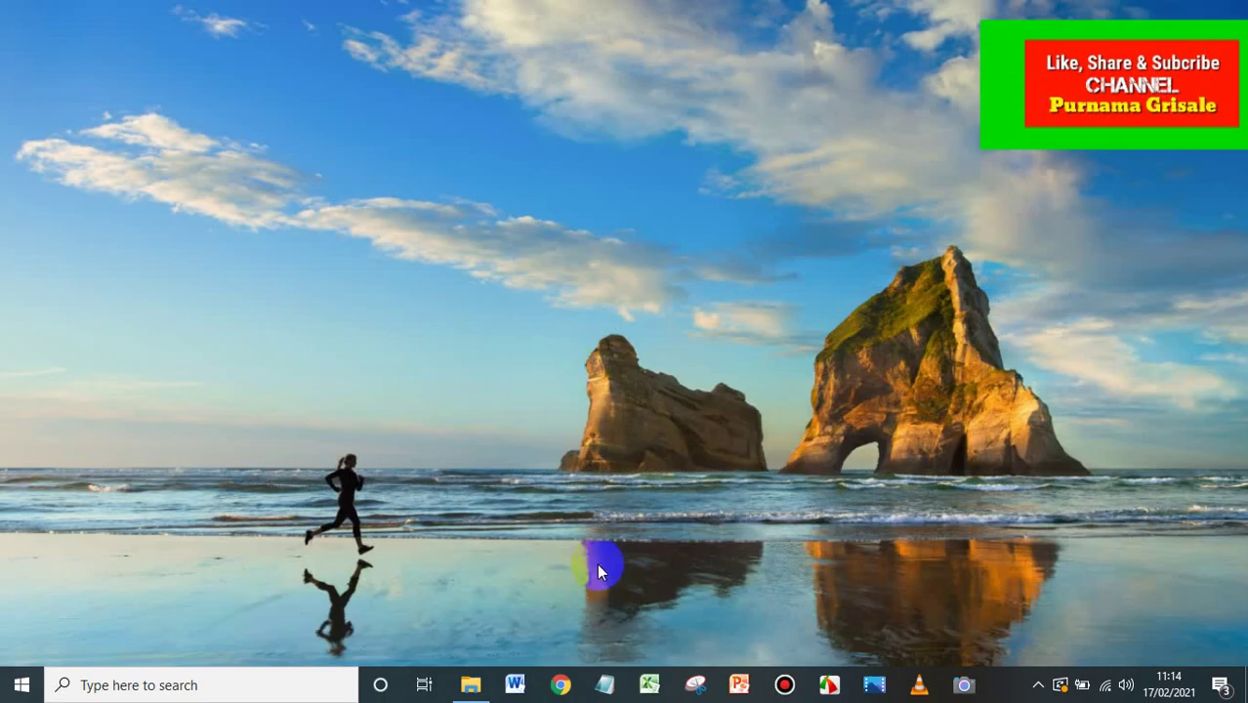